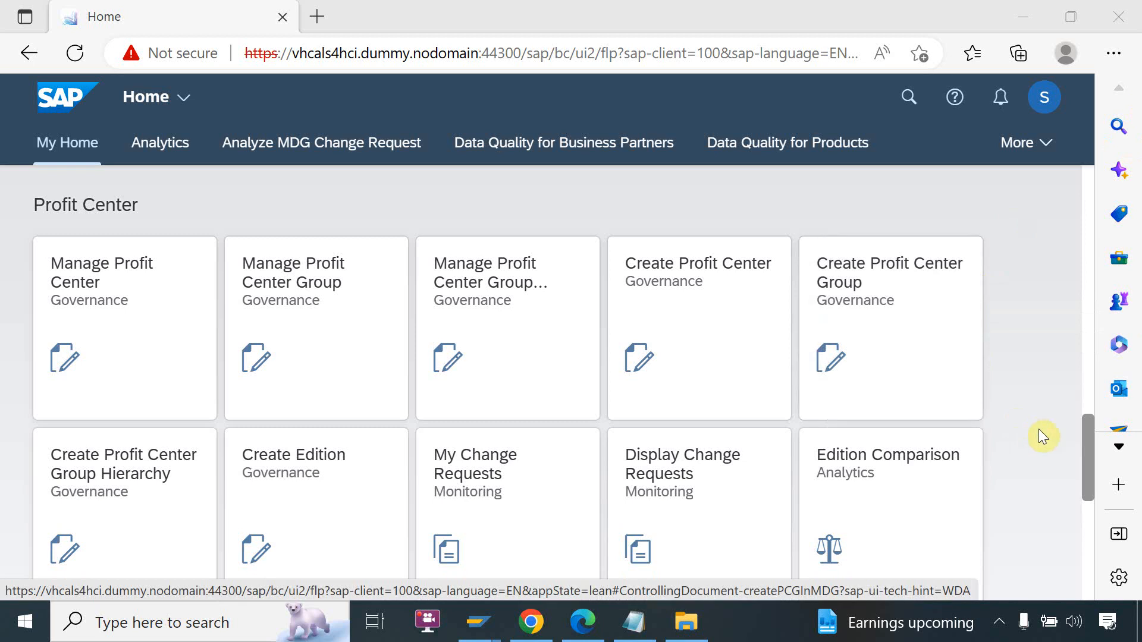
- Open the multi-object processing File Download app from the Profit Center group on the home page
{"action": "left_click", "coordinate": [1084, 445]}
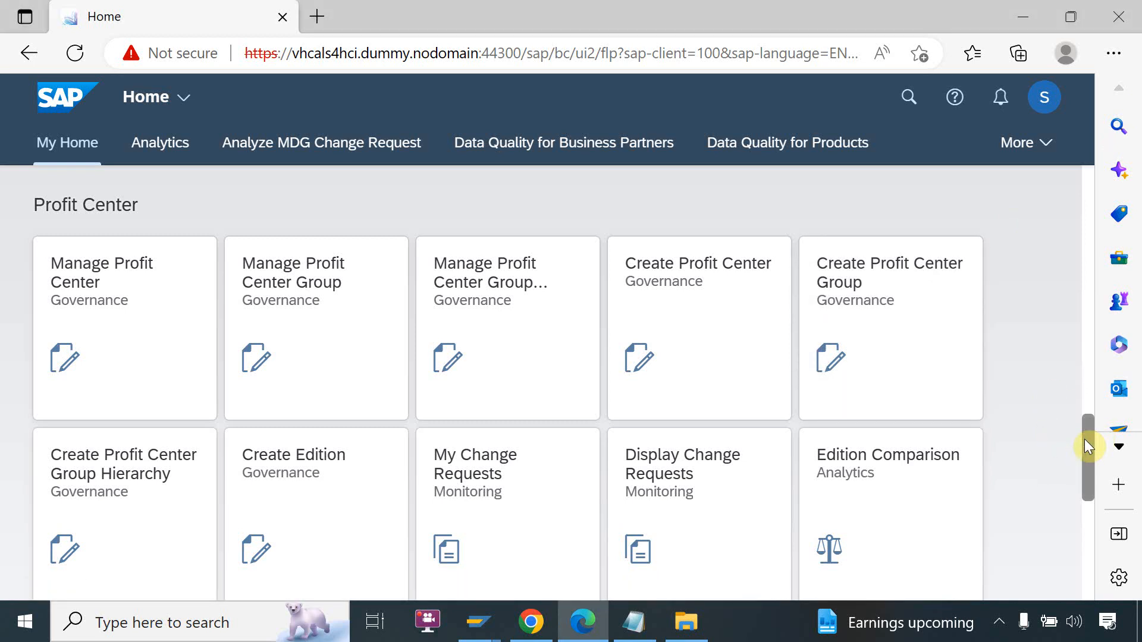
{"action": "left_click_drag", "start_coordinate": [1084, 440], "coordinate": [1084, 443]}
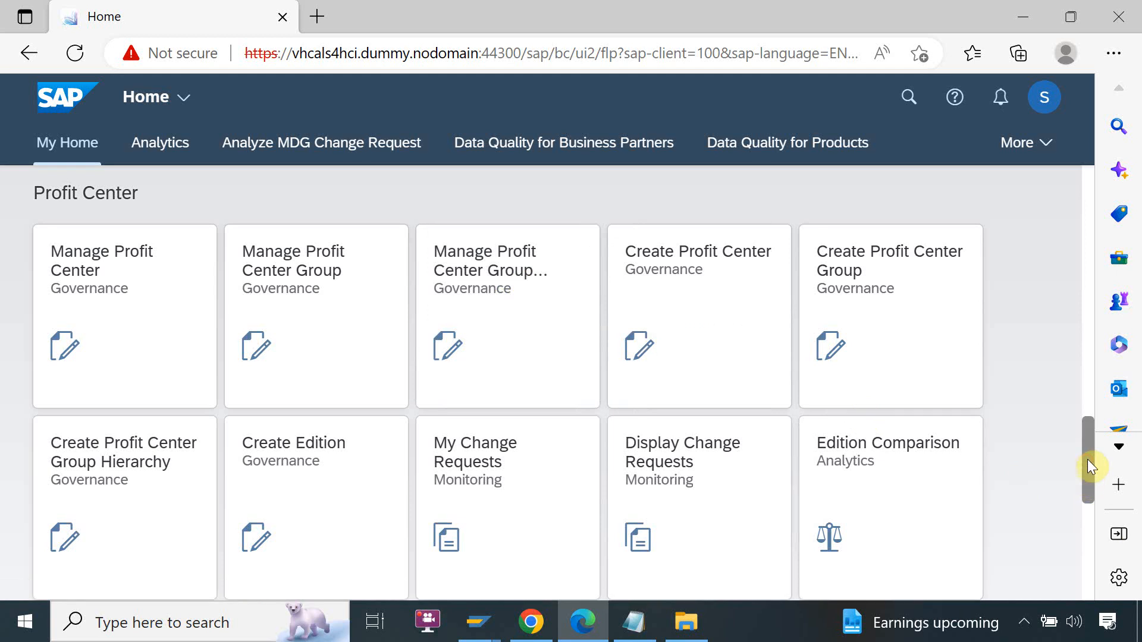
{"action": "left_click_drag", "start_coordinate": [1087, 467], "coordinate": [1083, 495]}
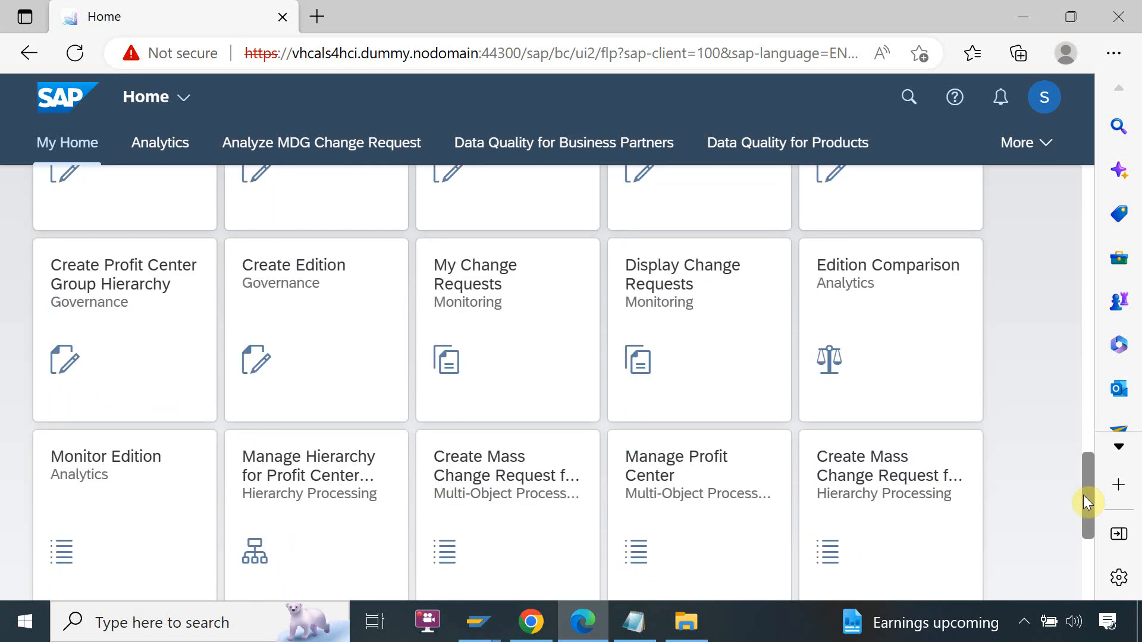
{"action": "left_click_drag", "start_coordinate": [1083, 496], "coordinate": [1073, 553]}
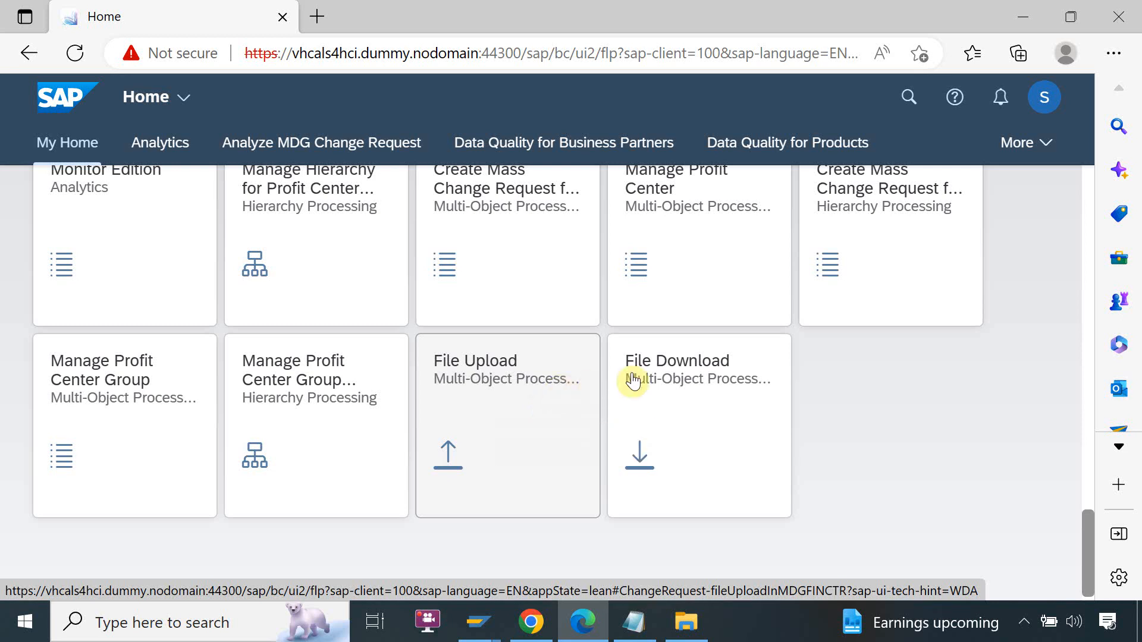
{"action": "left_click", "coordinate": [680, 362]}
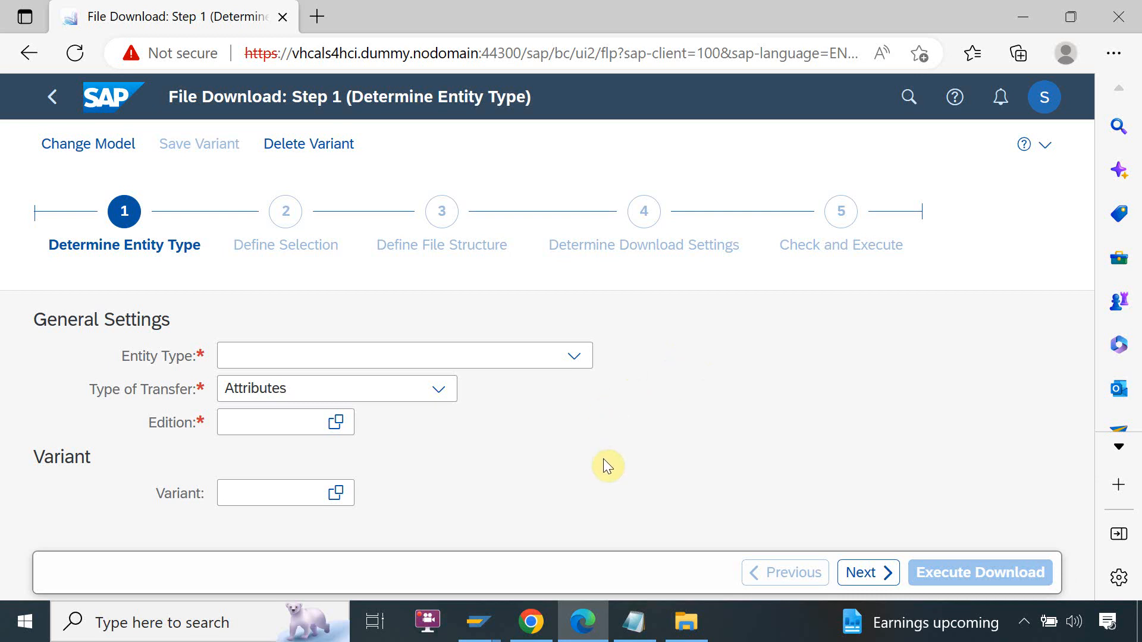
- Set the entity type to Profit Center Hierarchy and the type of transfer to Attributes
{"action": "left_click", "coordinate": [581, 365]}
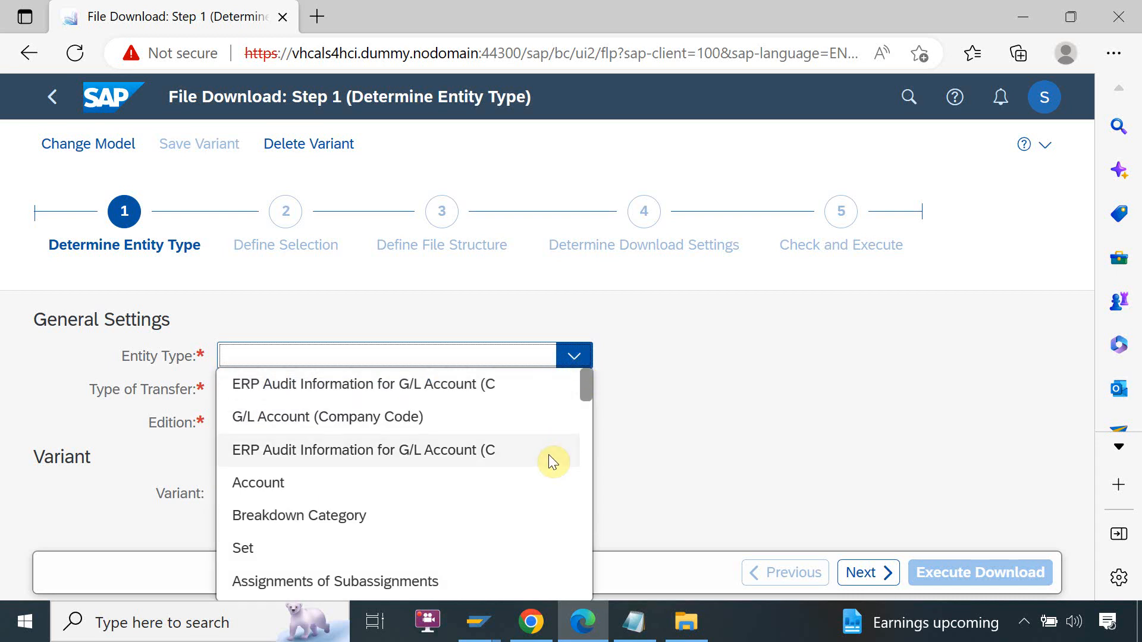
{"action": "key", "text": "p"}
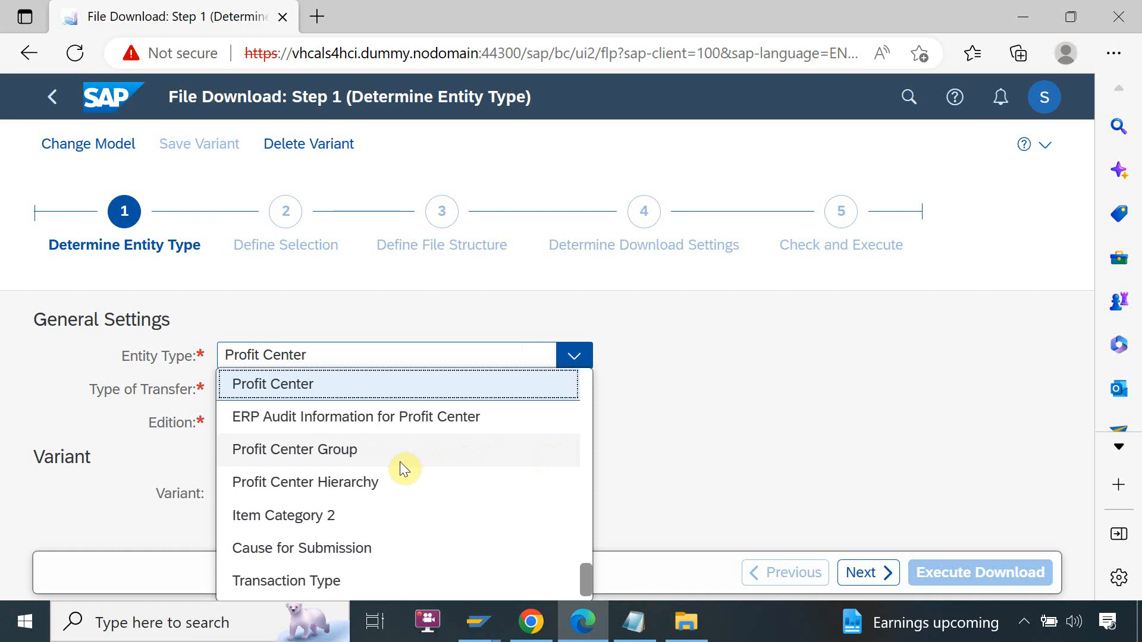
{"action": "left_click", "coordinate": [383, 486]}
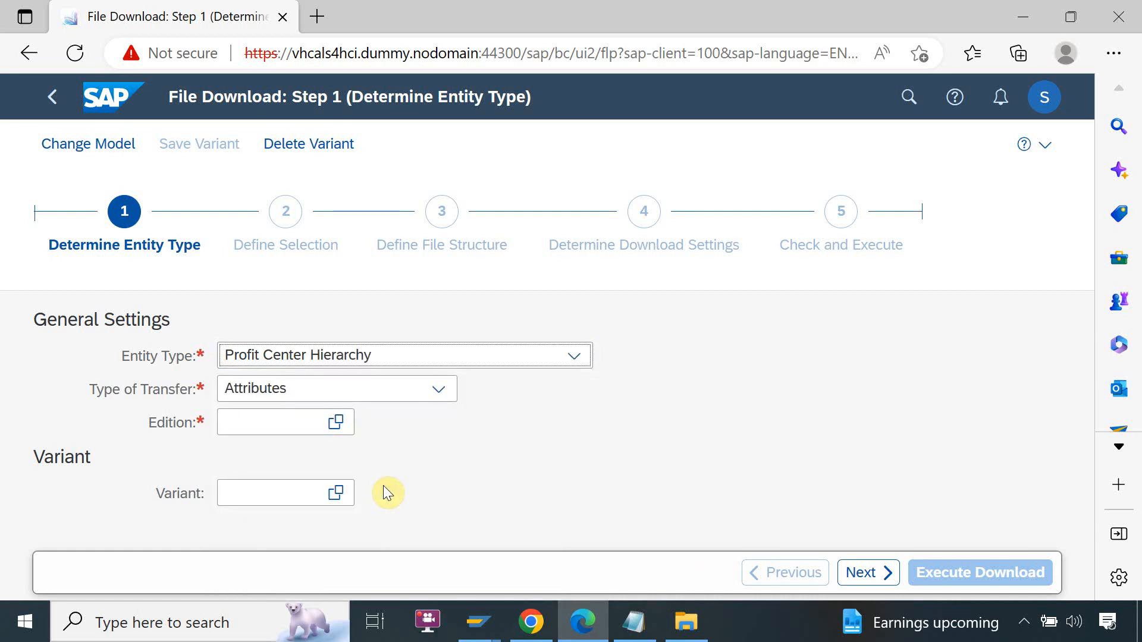
{"action": "left_click", "coordinate": [438, 390]}
{"action": "left_click", "coordinate": [412, 423]}
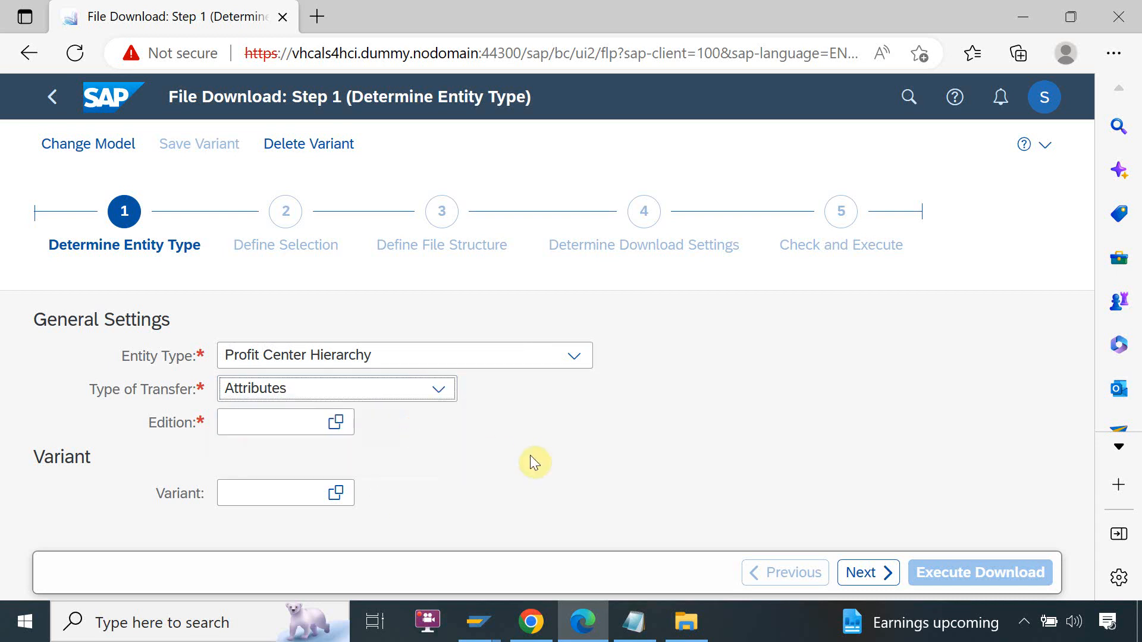
- Choose edition MAY-19, leave the variant empty after checking its value help, and continue to the selection criteria
{"action": "left_click", "coordinate": [337, 422]}
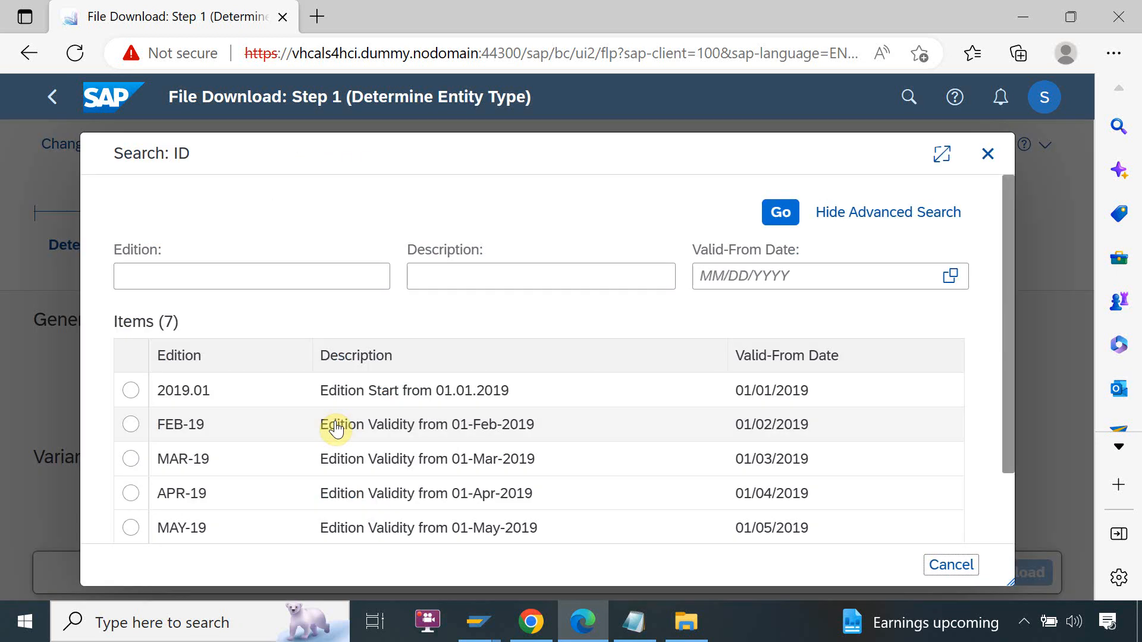
{"action": "left_click_drag", "start_coordinate": [1012, 464], "coordinate": [1009, 547]}
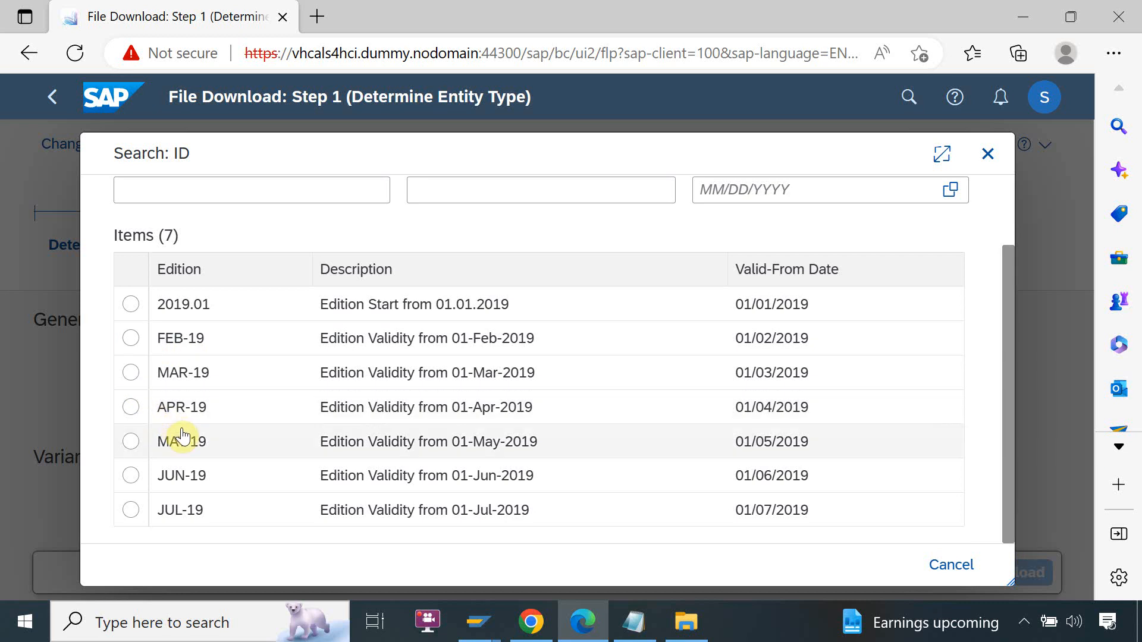
{"action": "left_click", "coordinate": [162, 441]}
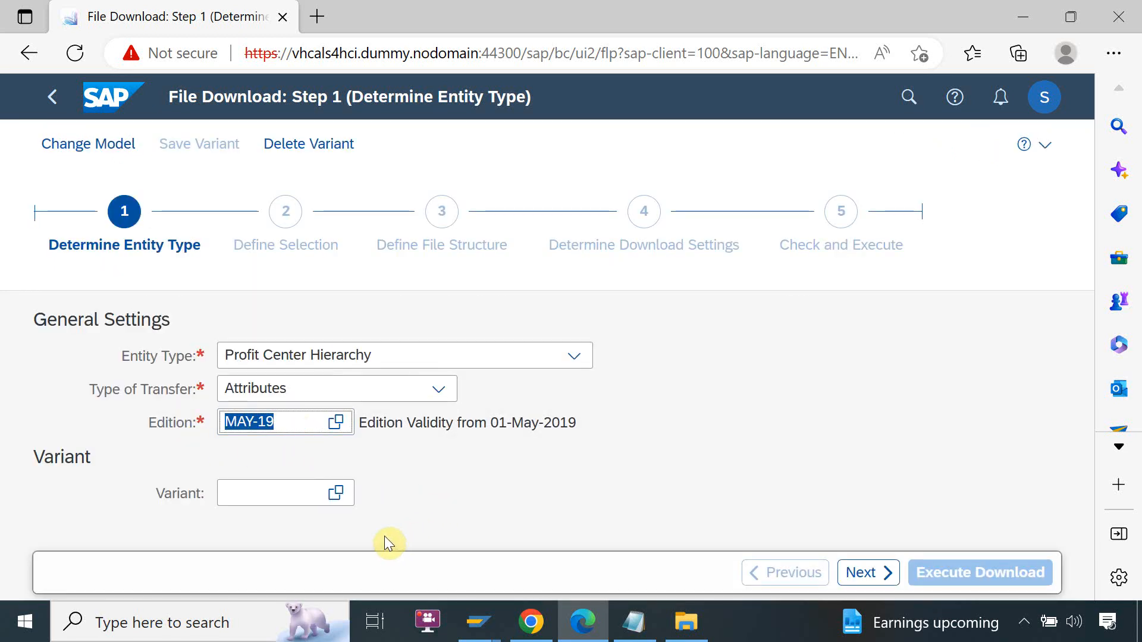
{"action": "left_click", "coordinate": [337, 494]}
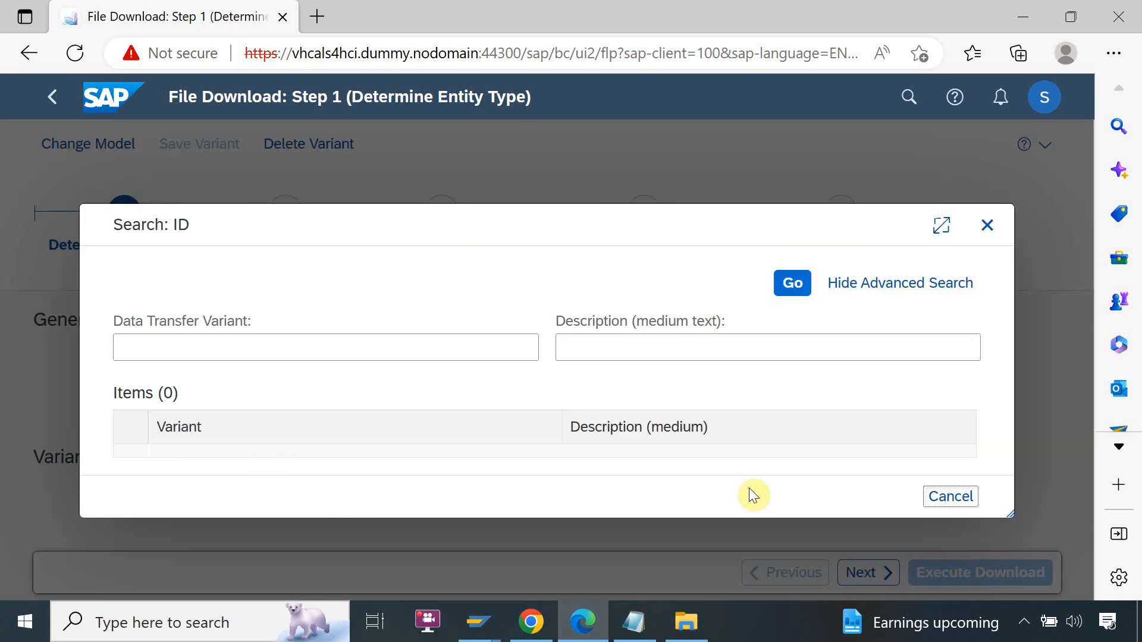
{"action": "left_click", "coordinate": [948, 496]}
{"action": "left_click", "coordinate": [872, 574]}
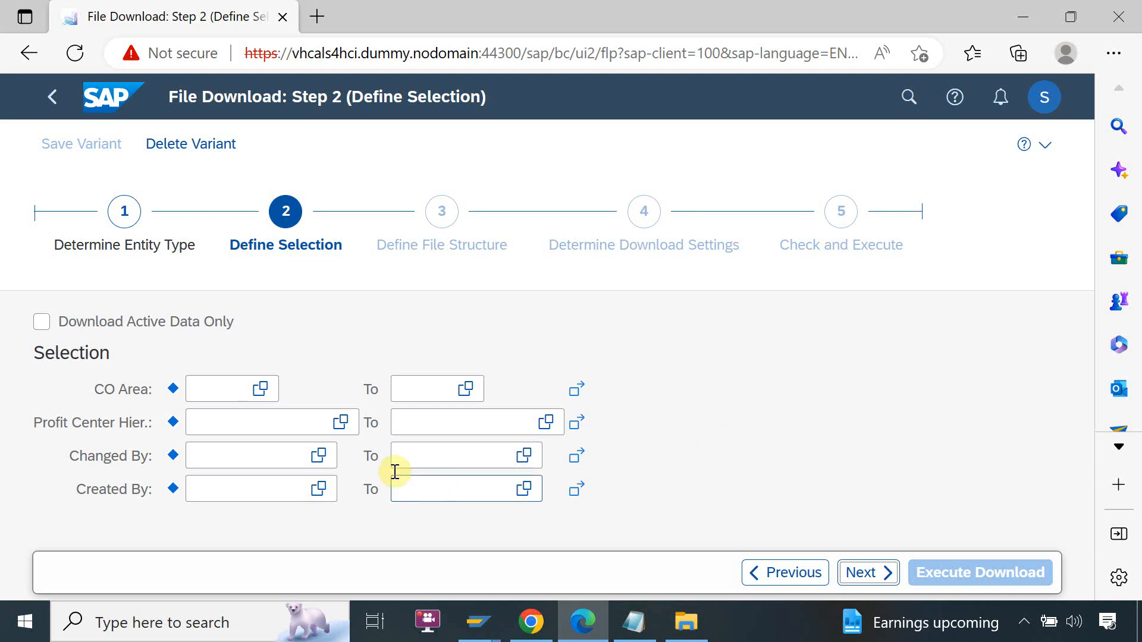
- Restrict the selection to profit center hierarchy P0001 in controlling area 0001 and continue to the file structure
{"action": "left_click", "coordinate": [345, 424]}
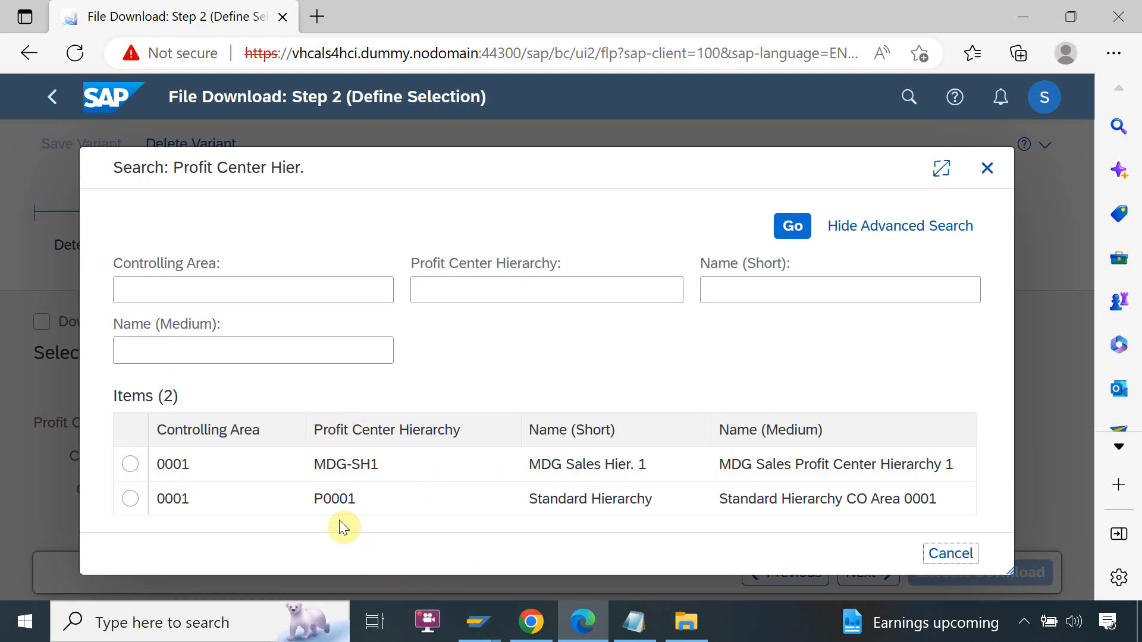
{"action": "left_click", "coordinate": [170, 506]}
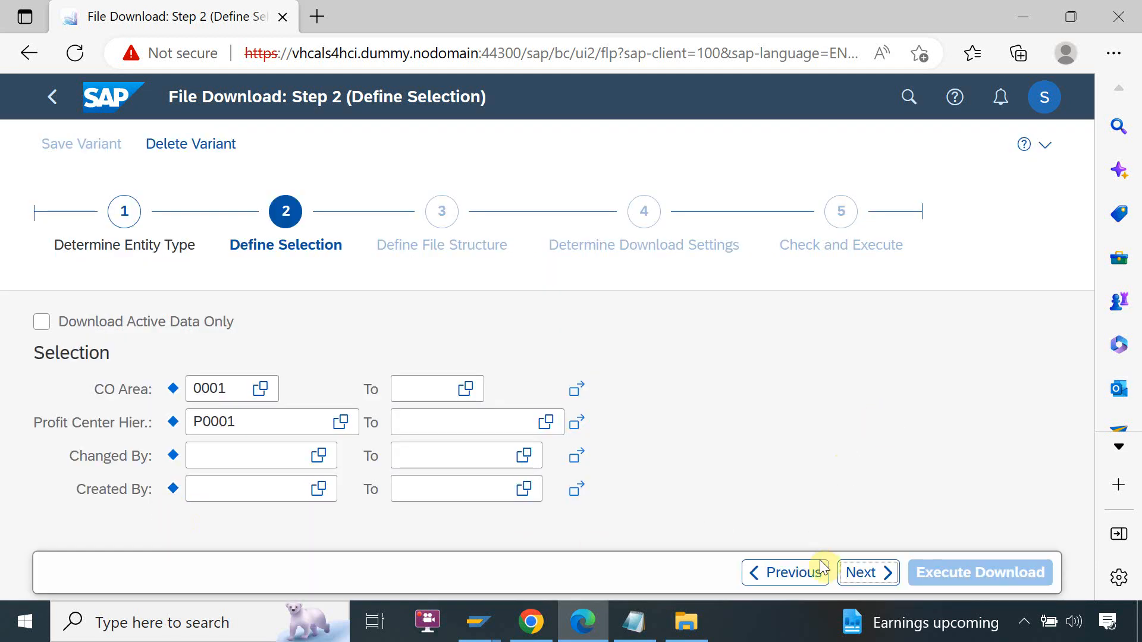
{"action": "left_click", "coordinate": [858, 574]}
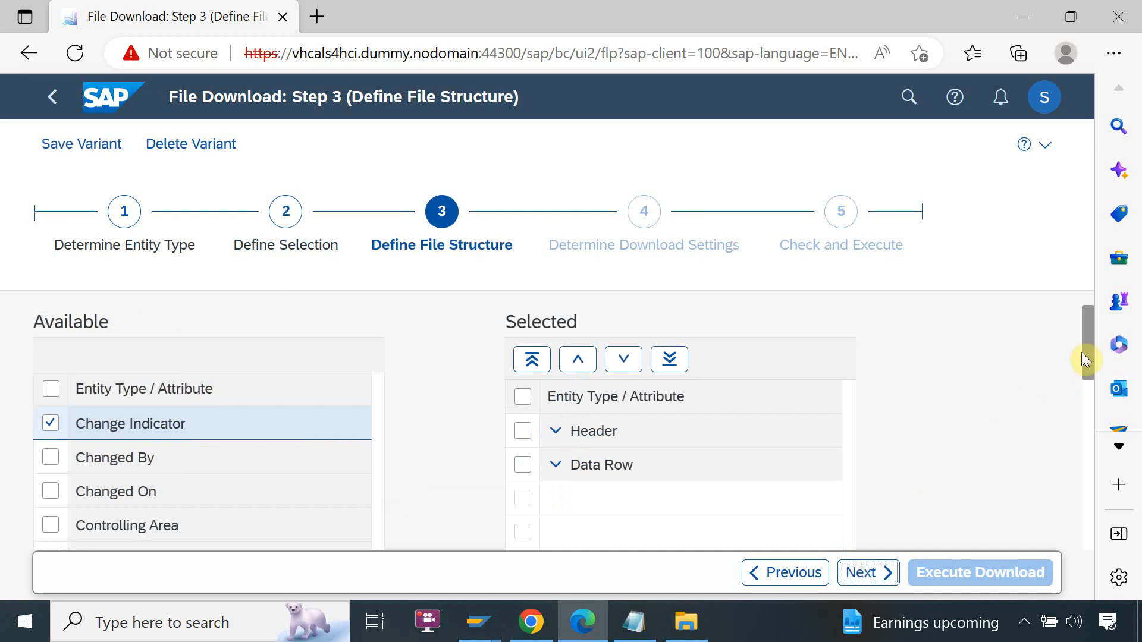
- Mark Data Row as the target in the file structure, and mark the available attribute Controlling Area while unmarking Change Indicator
{"action": "left_click_drag", "start_coordinate": [1087, 352], "coordinate": [1086, 395]}
{"action": "mouse_move", "coordinate": [1086, 393]}
{"action": "left_mouse_down"}
{"action": "mouse_move", "coordinate": [1086, 372]}
{"action": "mouse_move", "coordinate": [1074, 424]}
{"action": "mouse_move", "coordinate": [1073, 391]}
{"action": "left_mouse_up"}
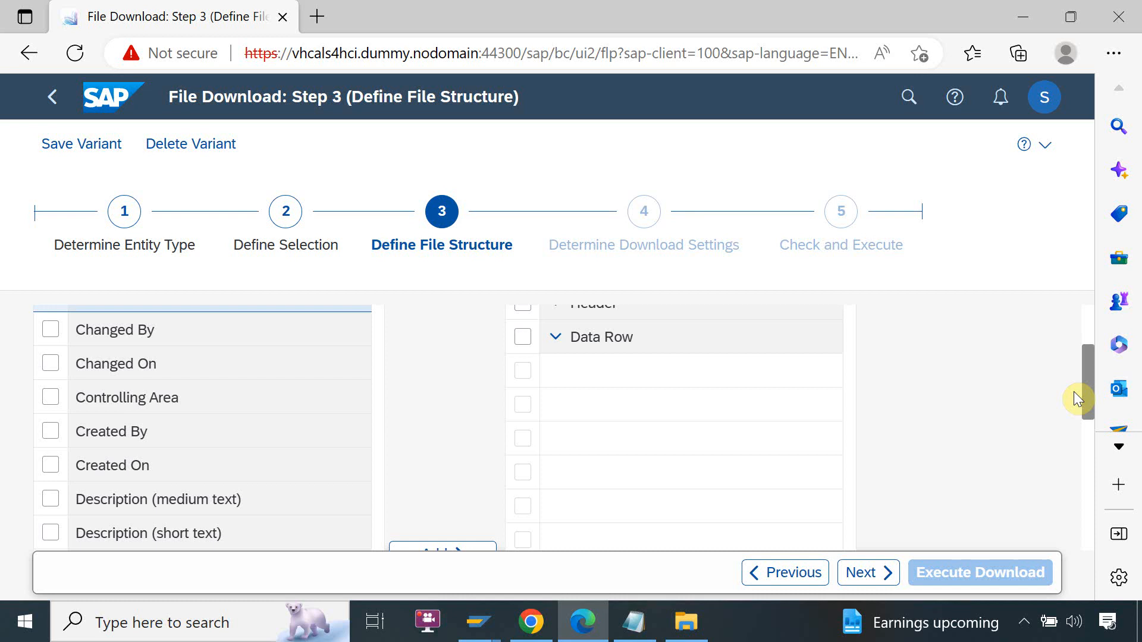
{"action": "left_click_drag", "start_coordinate": [1073, 392], "coordinate": [1075, 380]}
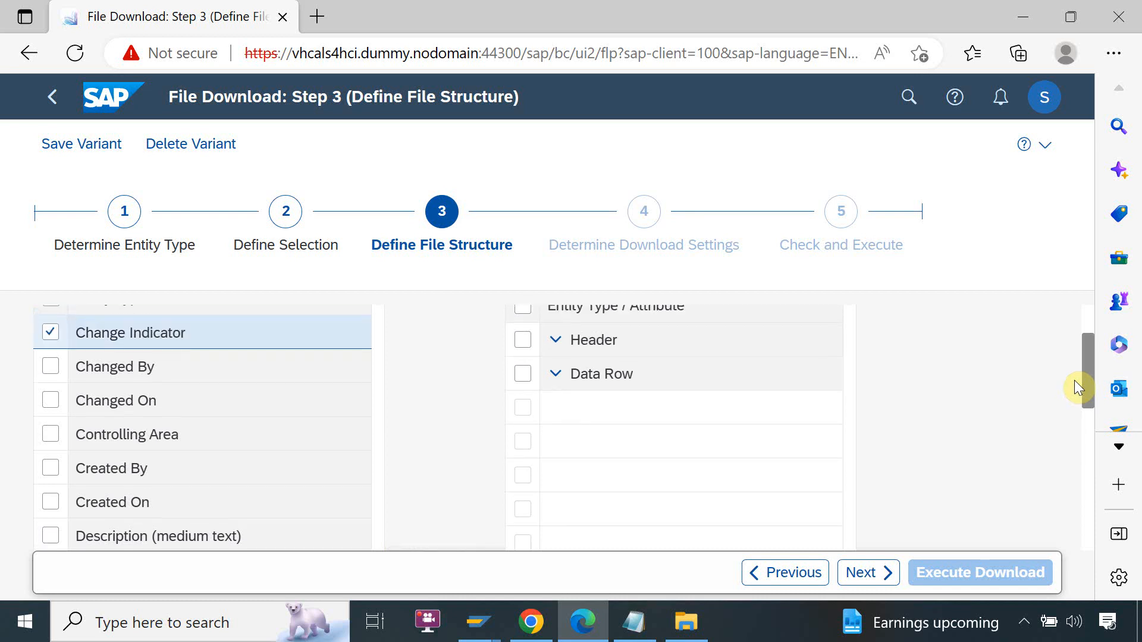
{"action": "left_click", "coordinate": [523, 373]}
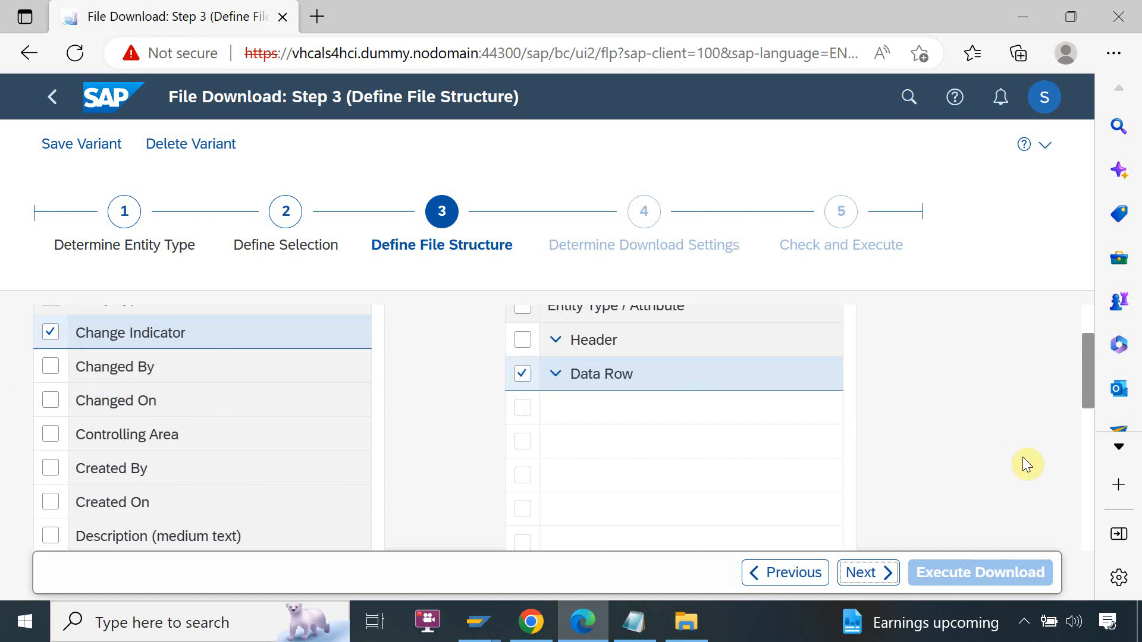
{"action": "mouse_move", "coordinate": [1088, 384]}
{"action": "left_mouse_down"}
{"action": "mouse_move", "coordinate": [1088, 419]}
{"action": "mouse_move", "coordinate": [1088, 403]}
{"action": "left_mouse_up"}
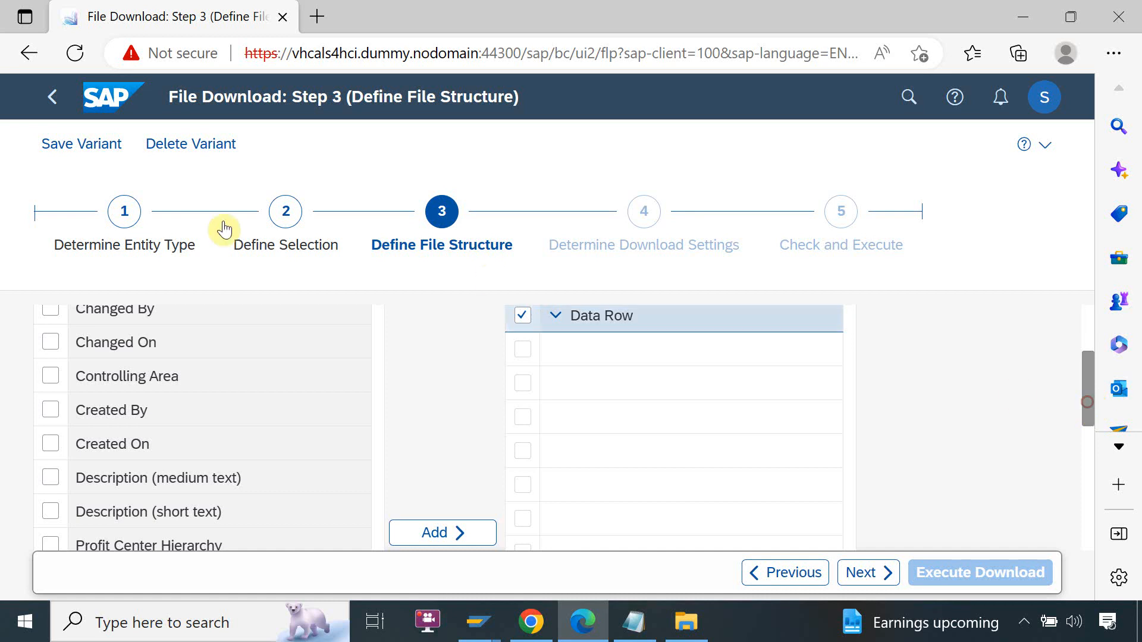
{"action": "left_click", "coordinate": [56, 372]}
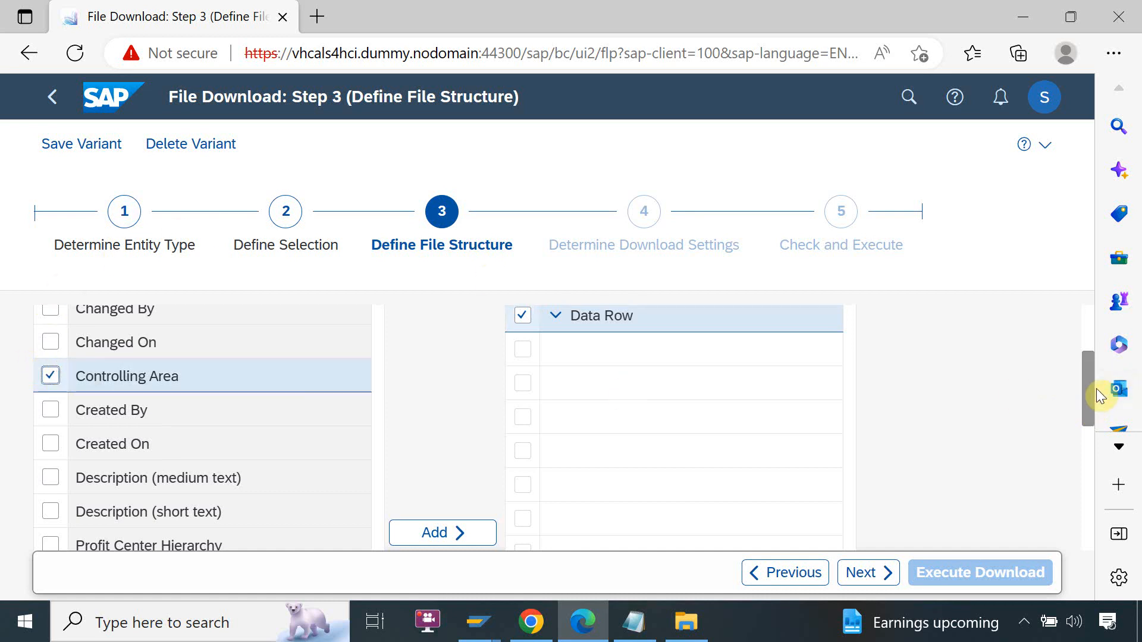
{"action": "left_click_drag", "start_coordinate": [1085, 401], "coordinate": [1086, 364]}
{"action": "left_click", "coordinate": [46, 395]}
{"action": "left_click", "coordinate": [46, 395]}
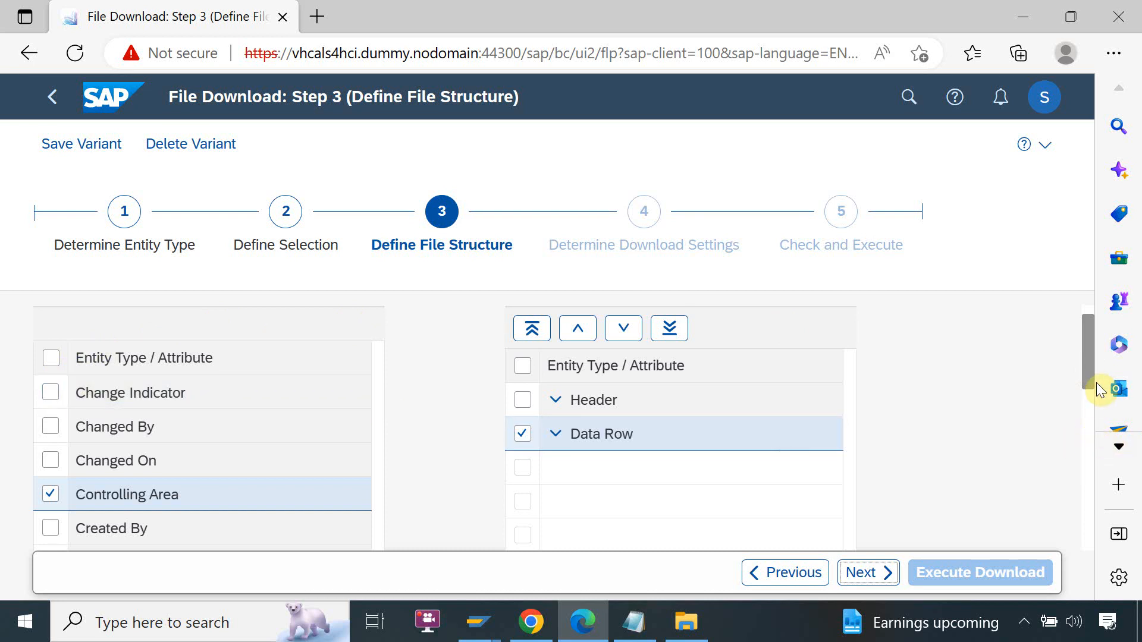
- Also mark Profit Center Hierarchy, Description (medium text) and Description (short text), and add all marked attributes to the Data Row
{"action": "left_click_drag", "start_coordinate": [1091, 378], "coordinate": [1088, 435]}
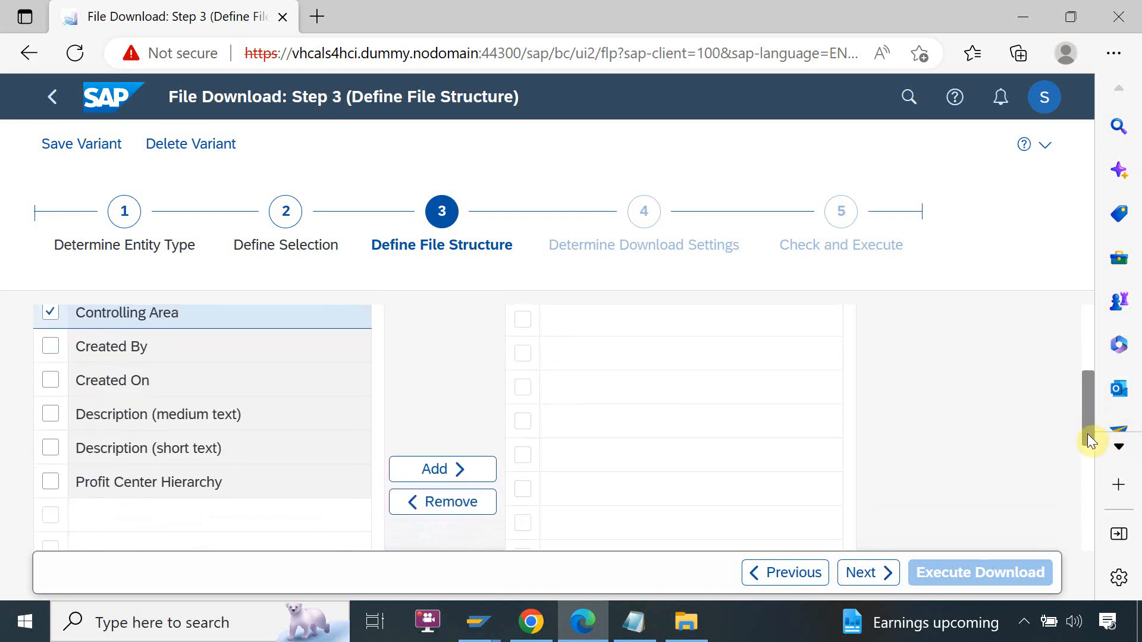
{"action": "left_click", "coordinate": [51, 483]}
{"action": "left_click", "coordinate": [59, 423]}
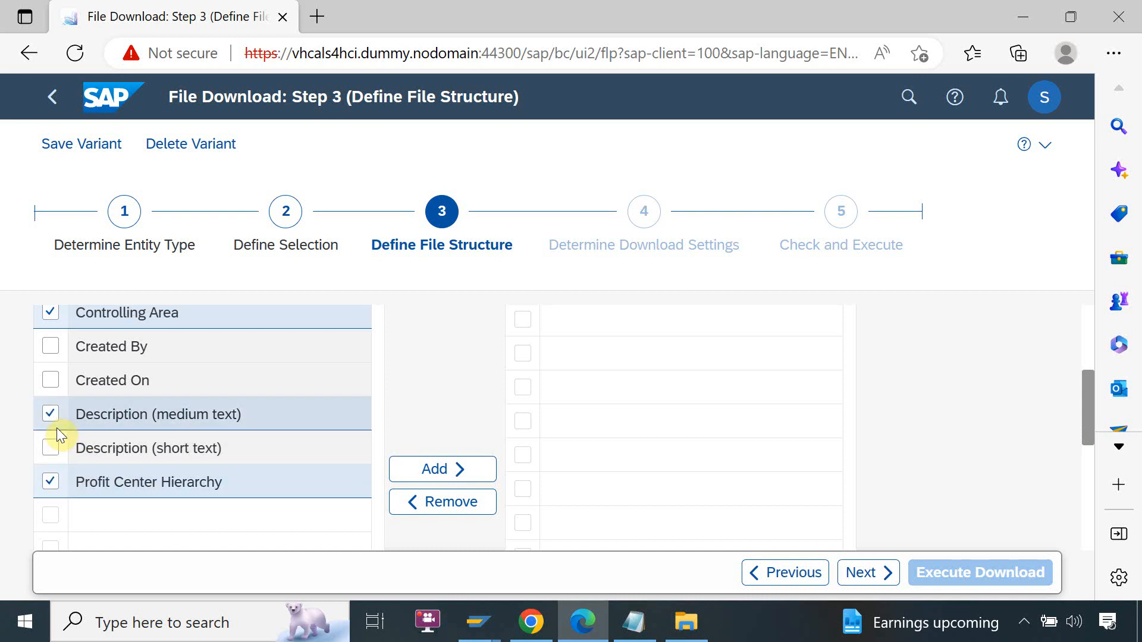
{"action": "left_click", "coordinate": [51, 448]}
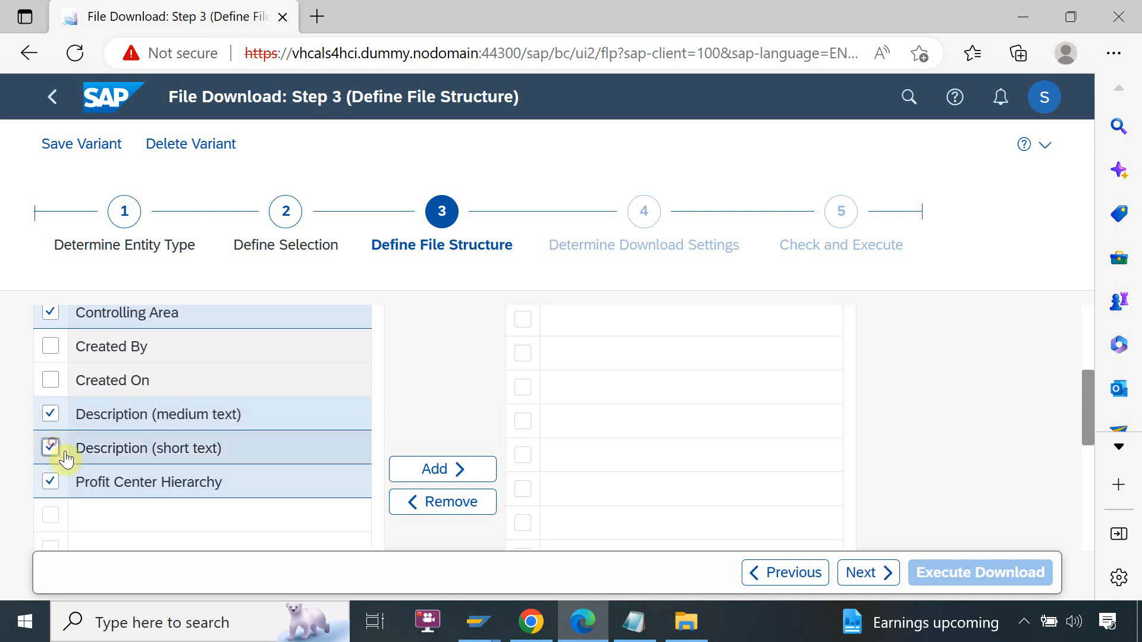
{"action": "mouse_move", "coordinate": [1093, 433]}
{"action": "left_mouse_down"}
{"action": "mouse_move", "coordinate": [1095, 412]}
{"action": "mouse_move", "coordinate": [1091, 425]}
{"action": "left_mouse_up"}
{"action": "left_click", "coordinate": [435, 497]}
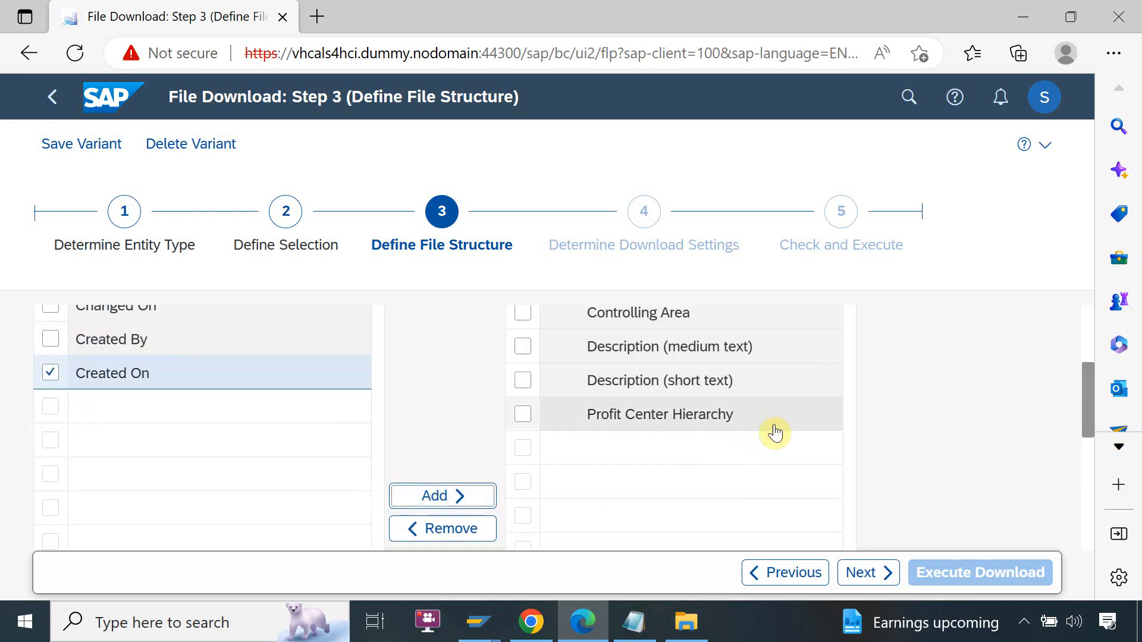
- Review the selected file structure, continue to the download settings and set the separator to Comma
{"action": "left_click_drag", "start_coordinate": [1084, 416], "coordinate": [1087, 366]}
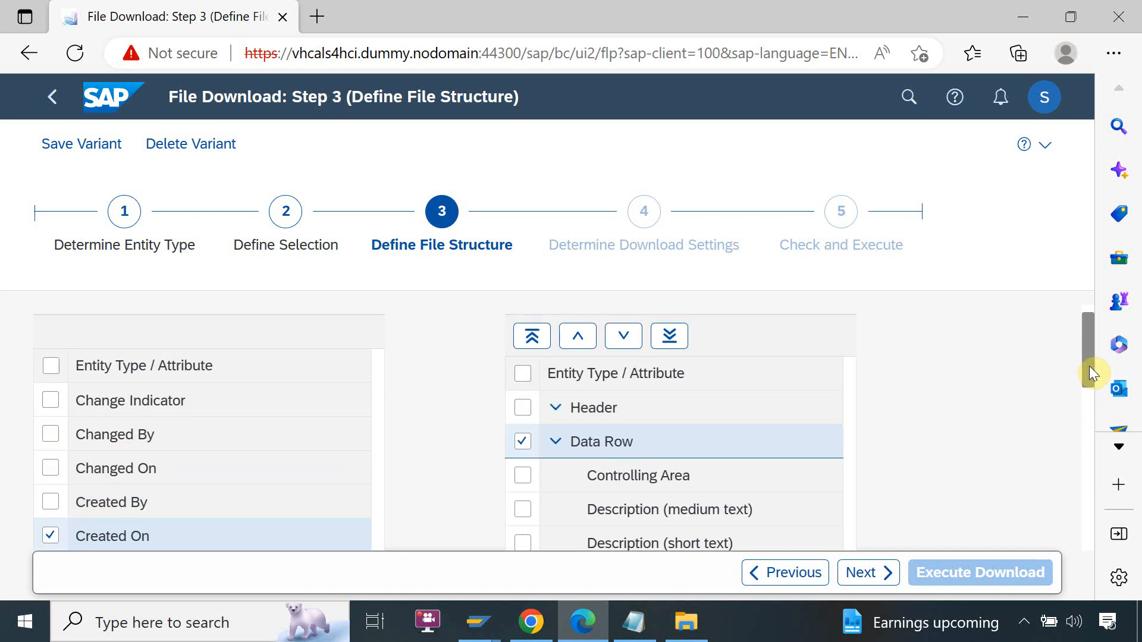
{"action": "key", "text": "ctrl+minus"}
{"action": "key", "text": "ctrl+minus"}
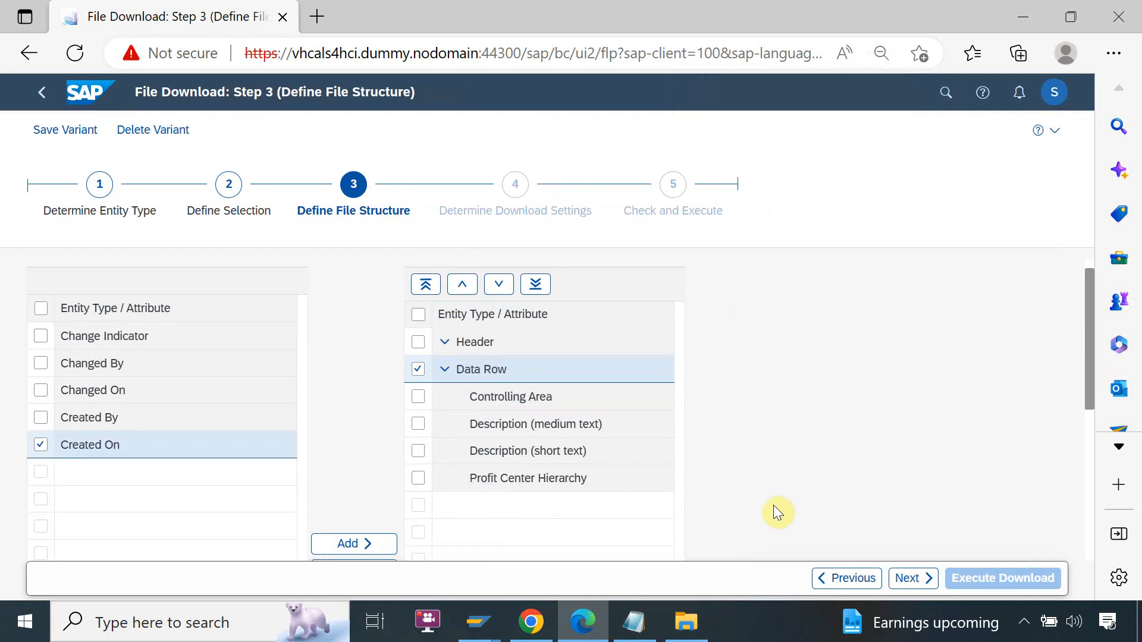
{"action": "left_click", "coordinate": [913, 583]}
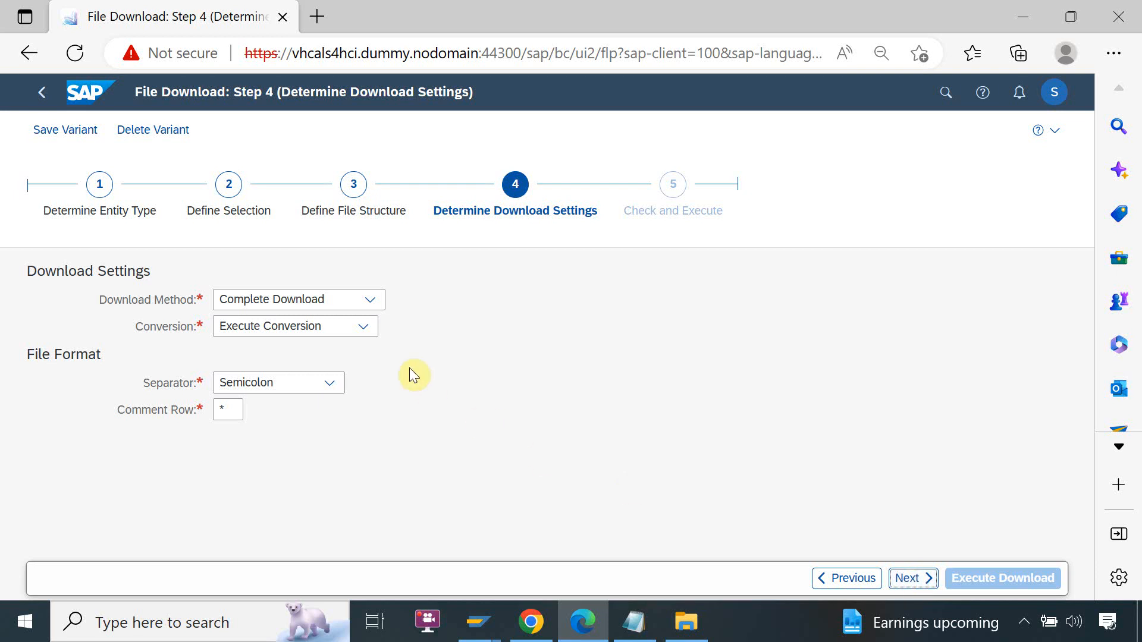
{"action": "left_click", "coordinate": [333, 386]}
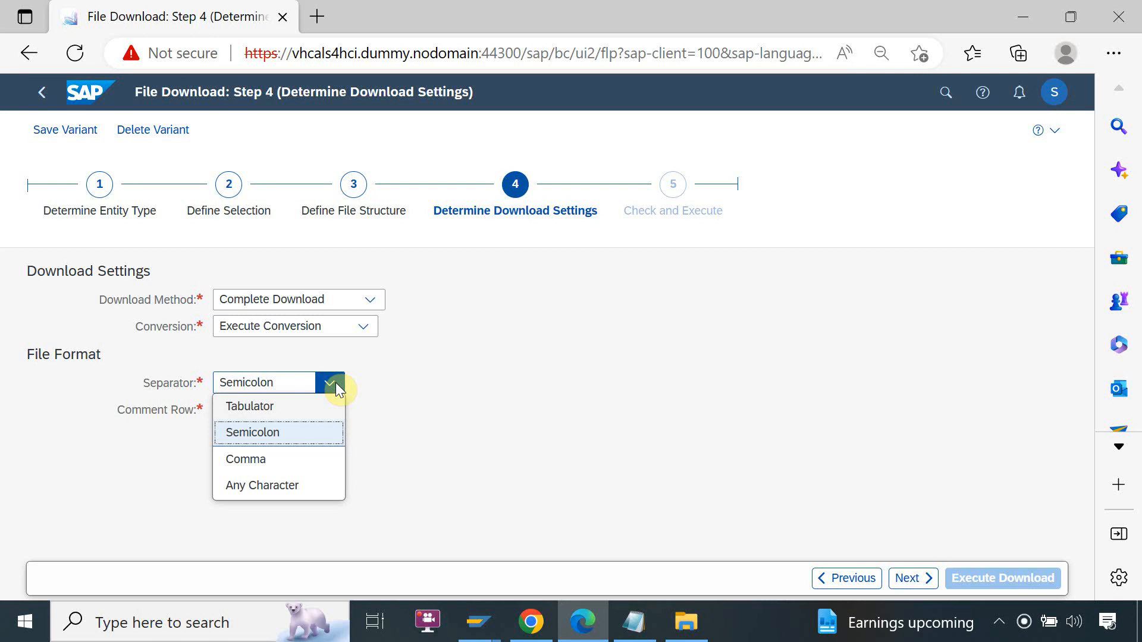
{"action": "left_click", "coordinate": [310, 456]}
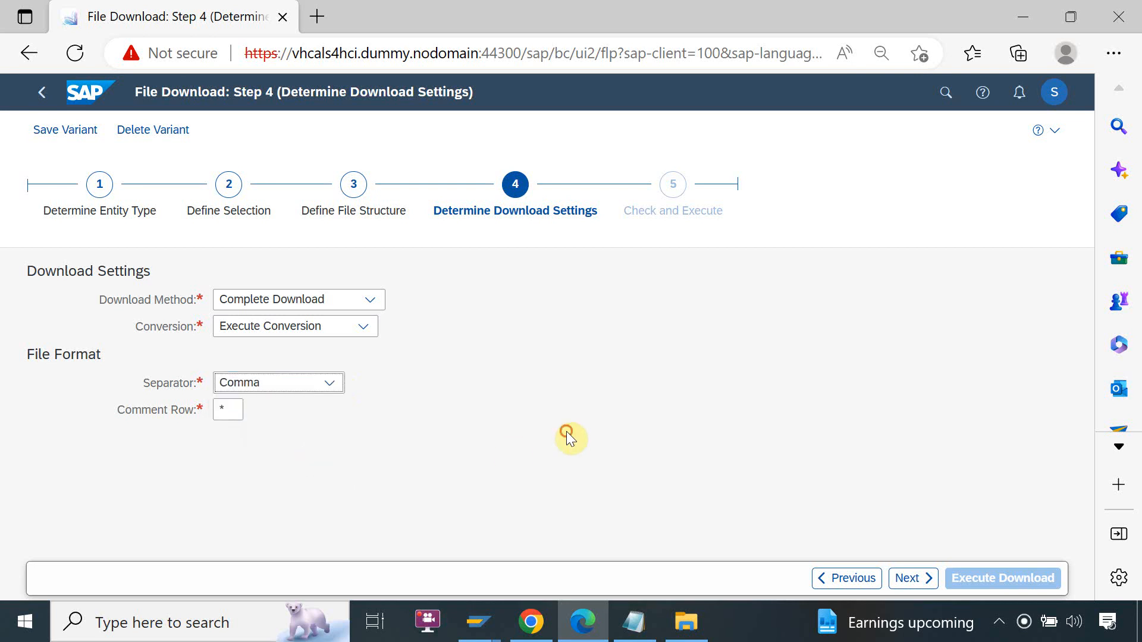
- Continue to the final check, execute the download and display the generated file
{"action": "left_click", "coordinate": [908, 578]}
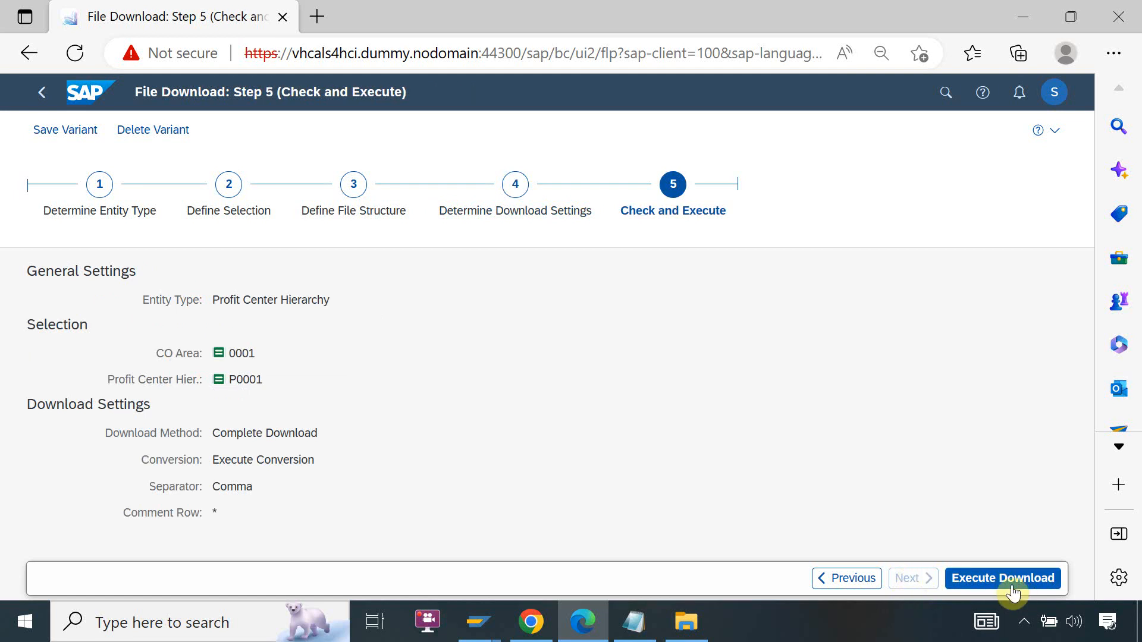
{"action": "left_click", "coordinate": [1012, 578]}
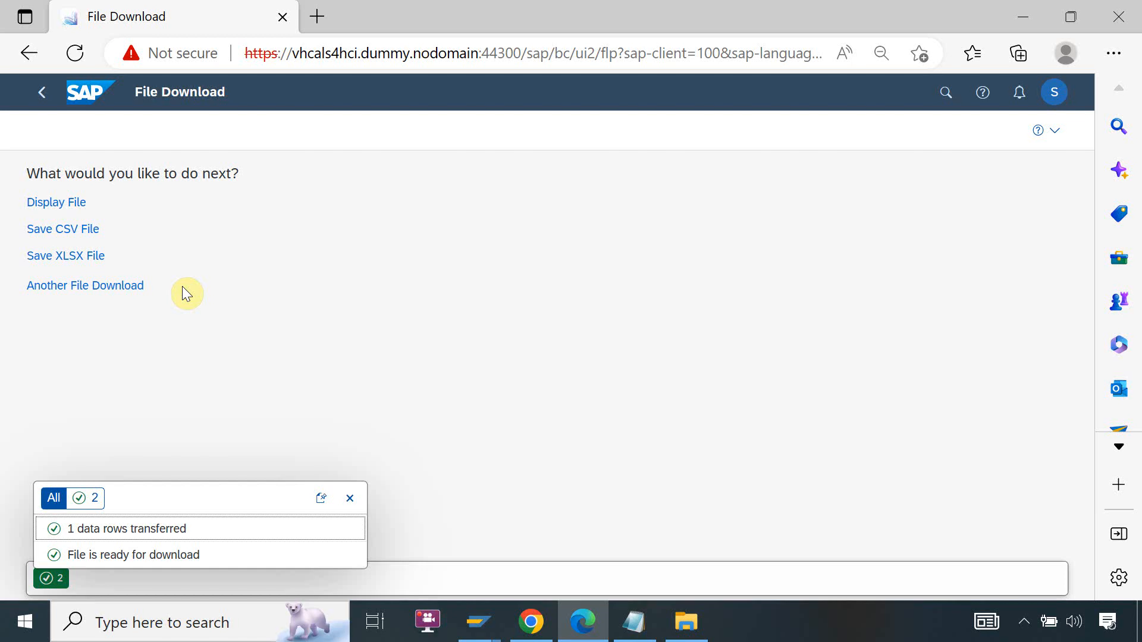
{"action": "left_click", "coordinate": [71, 206]}
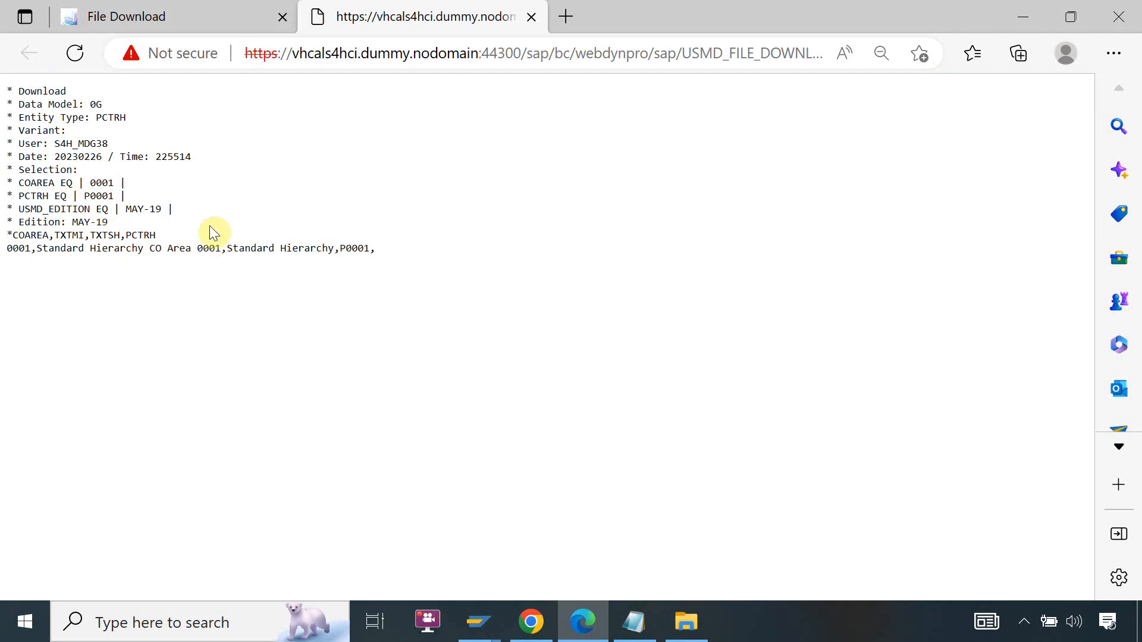
- Copy the attribute header line and the data line below it from the generated download file
{"action": "key", "text": "ctrl+plus"}
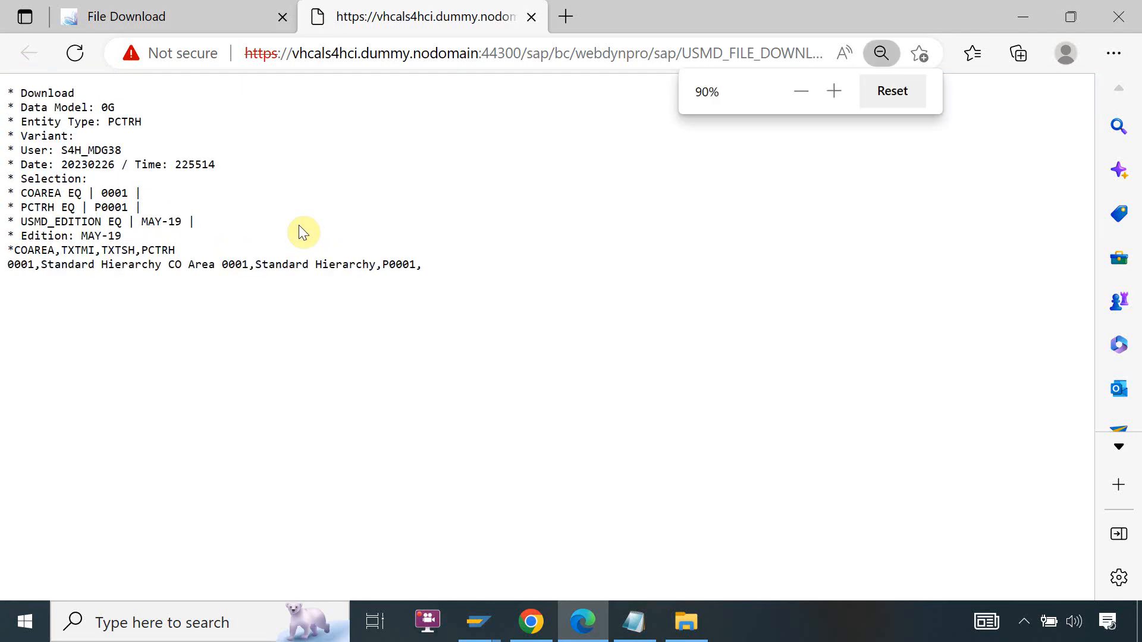
{"action": "left_click", "coordinate": [702, 357]}
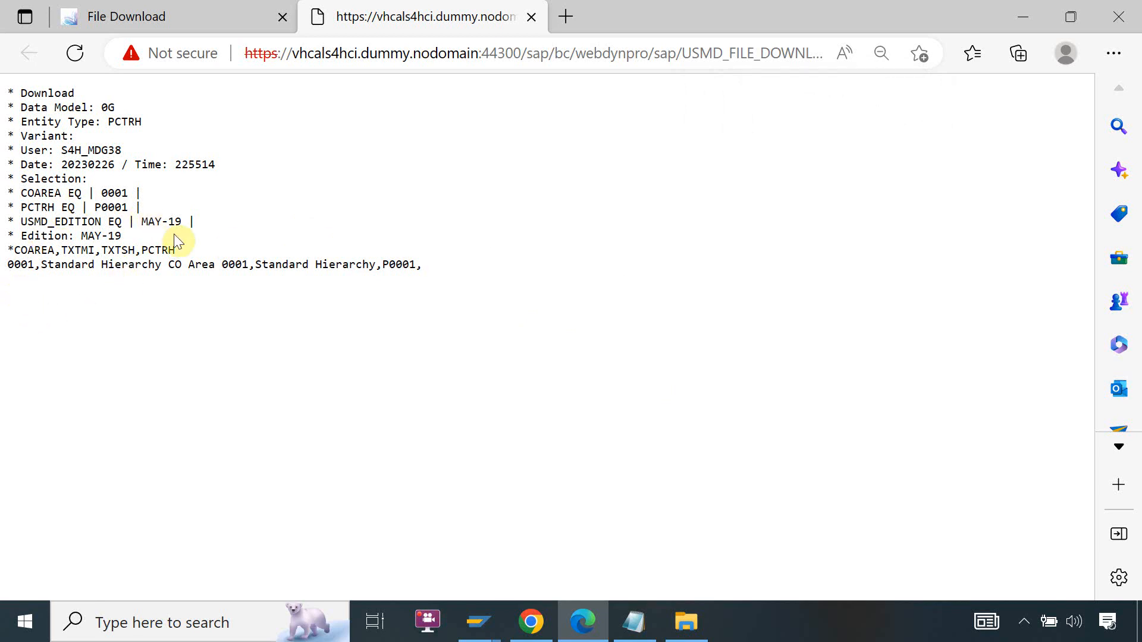
{"action": "left_click_drag", "start_coordinate": [140, 236], "coordinate": [6, 95]}
{"action": "left_click", "coordinate": [133, 382]}
{"action": "left_click_drag", "start_coordinate": [441, 270], "coordinate": [8, 251]}
{"action": "key", "text": "ctrl+c"}
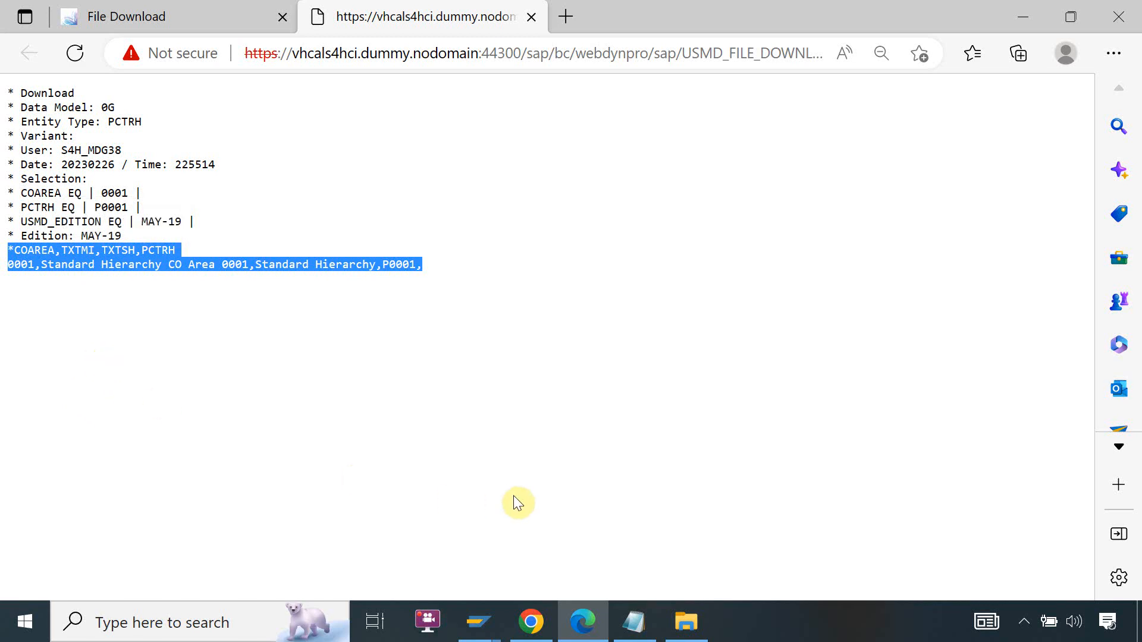
- Switch to Excel by opening the PC grp hiera workbook from the desktop, and paste the copied lines at cell A1
{"action": "key", "text": "super+d"}
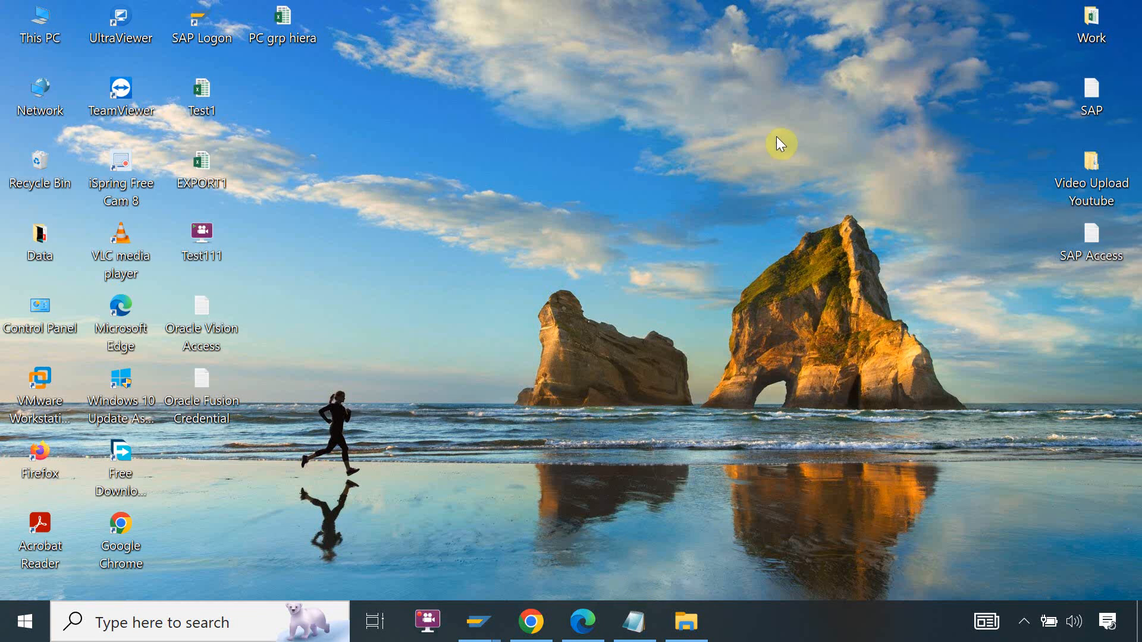
{"action": "double_click", "coordinate": [302, 37]}
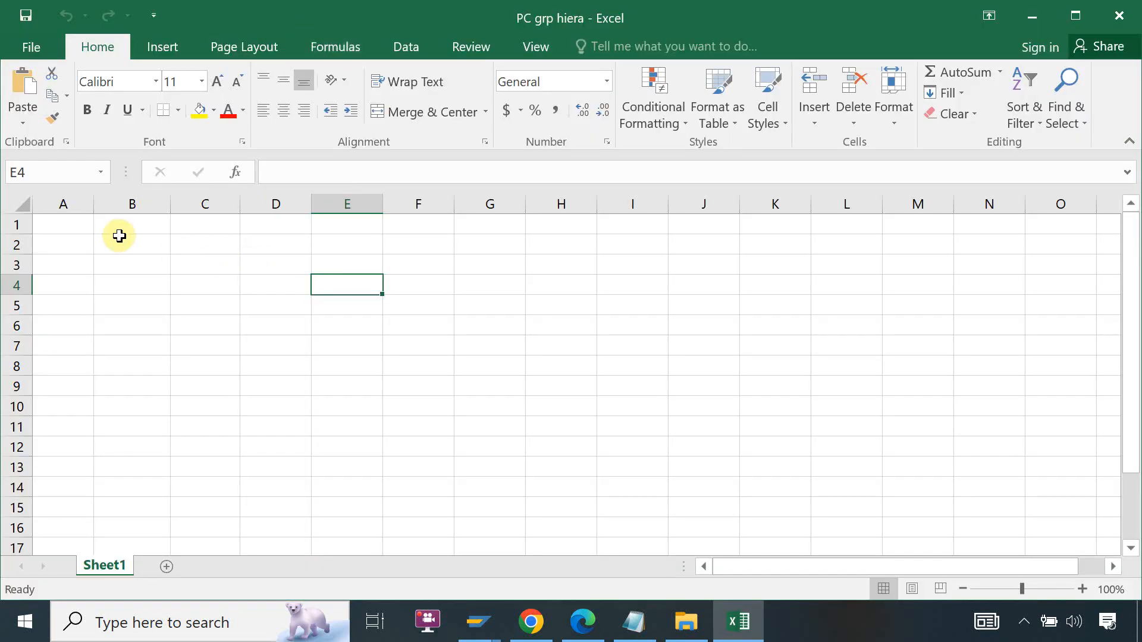
{"action": "left_click", "coordinate": [79, 230]}
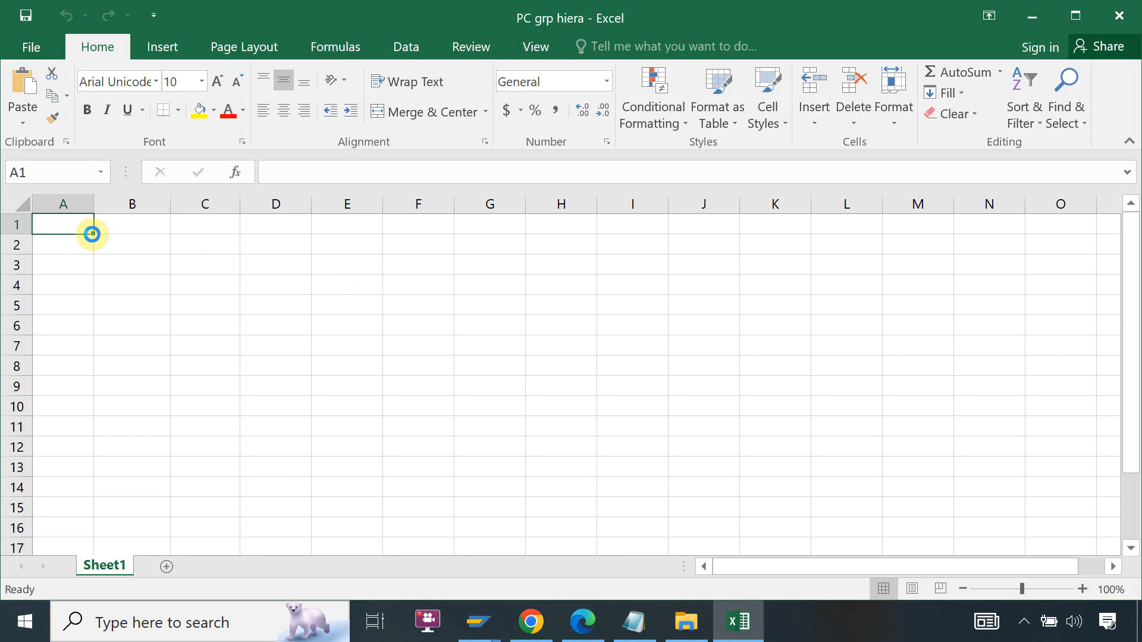
{"action": "key", "text": "ctrl+v"}
{"action": "left_click", "coordinate": [156, 307]}
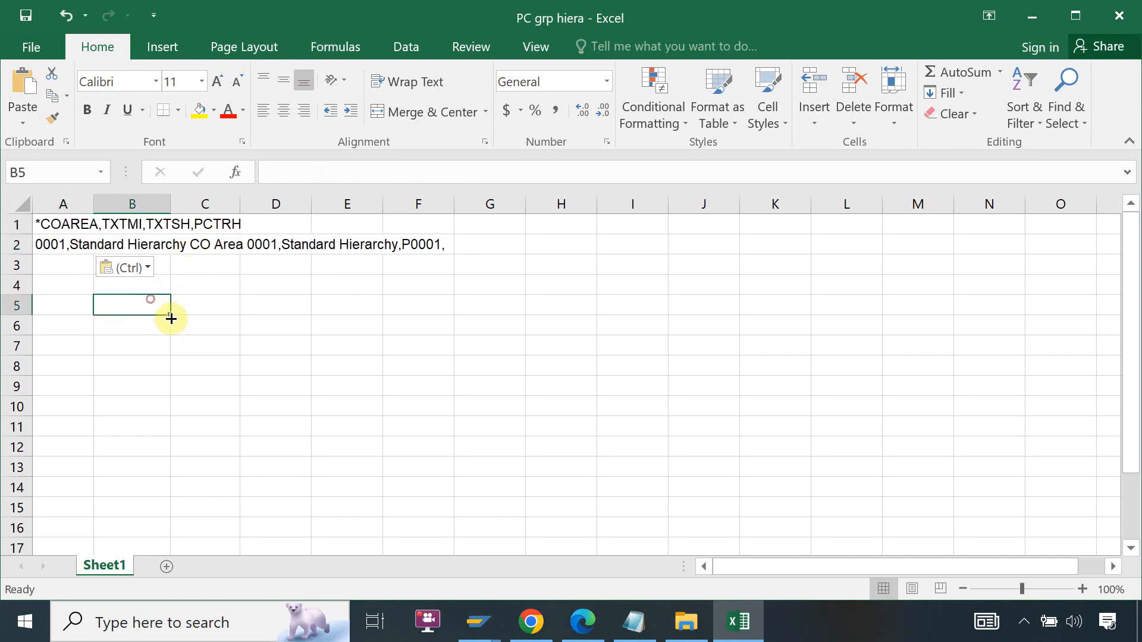
- Remove the leading asterisk from the header text in cell A1
{"action": "left_click", "coordinate": [64, 204]}
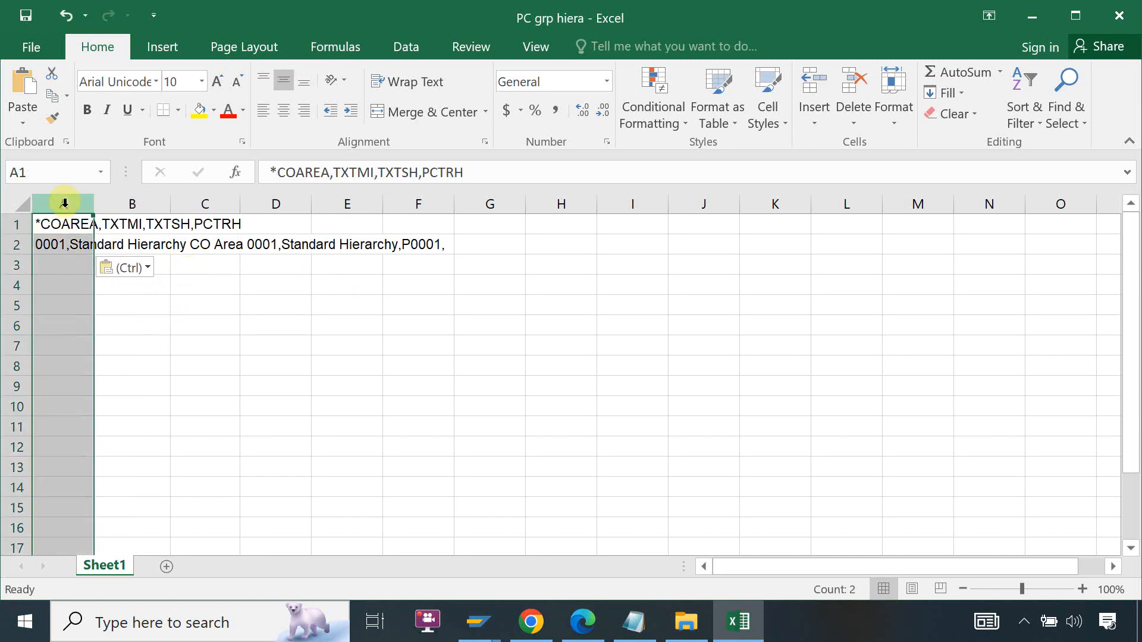
{"action": "double_click", "coordinate": [41, 224]}
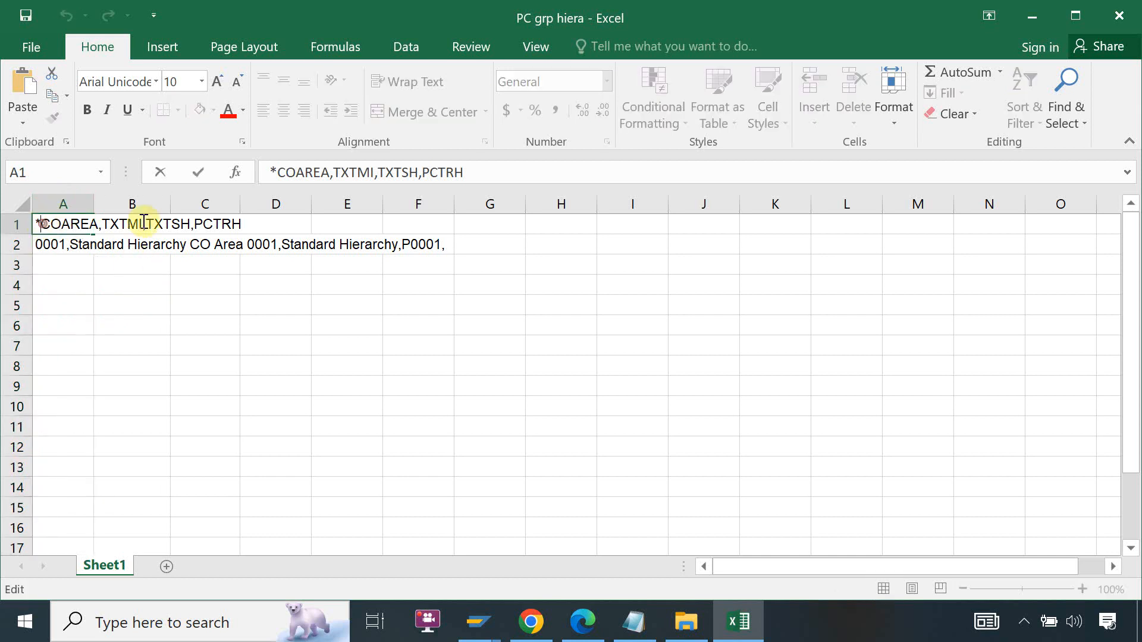
{"action": "key", "text": "Delete"}
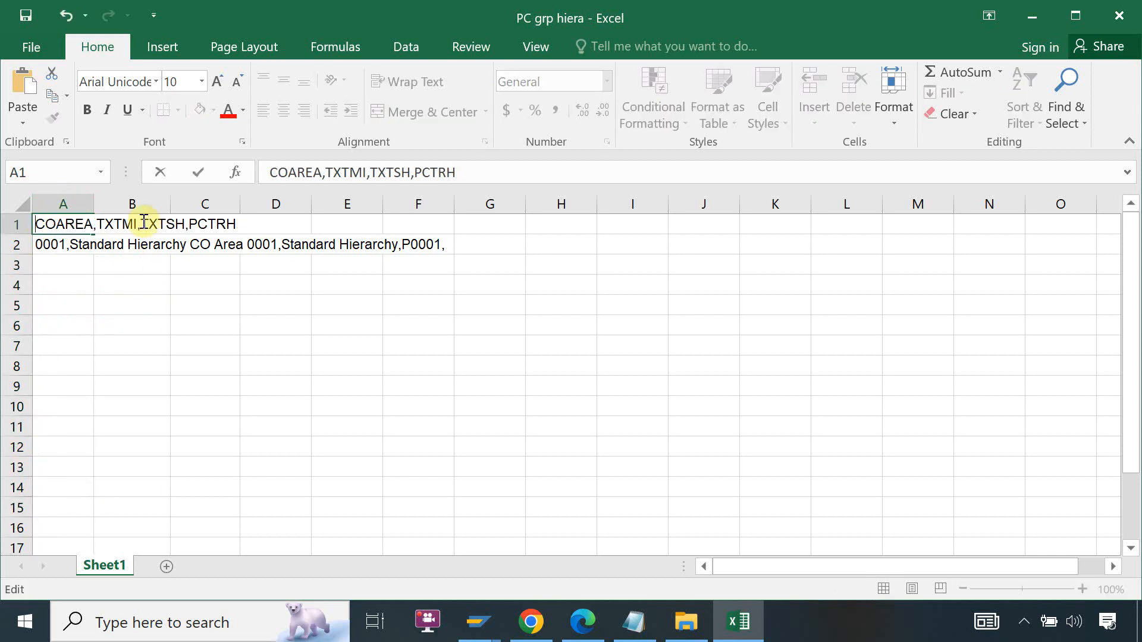
- Start a Text to Columns conversion for column A
{"action": "left_click", "coordinate": [67, 205]}
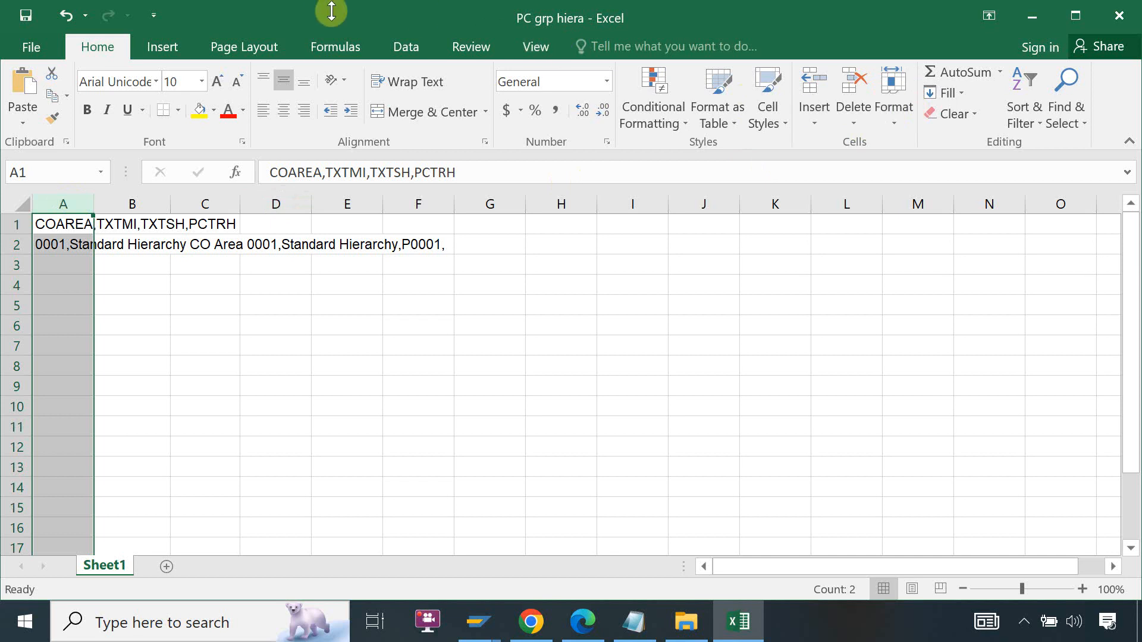
{"action": "left_click", "coordinate": [407, 52]}
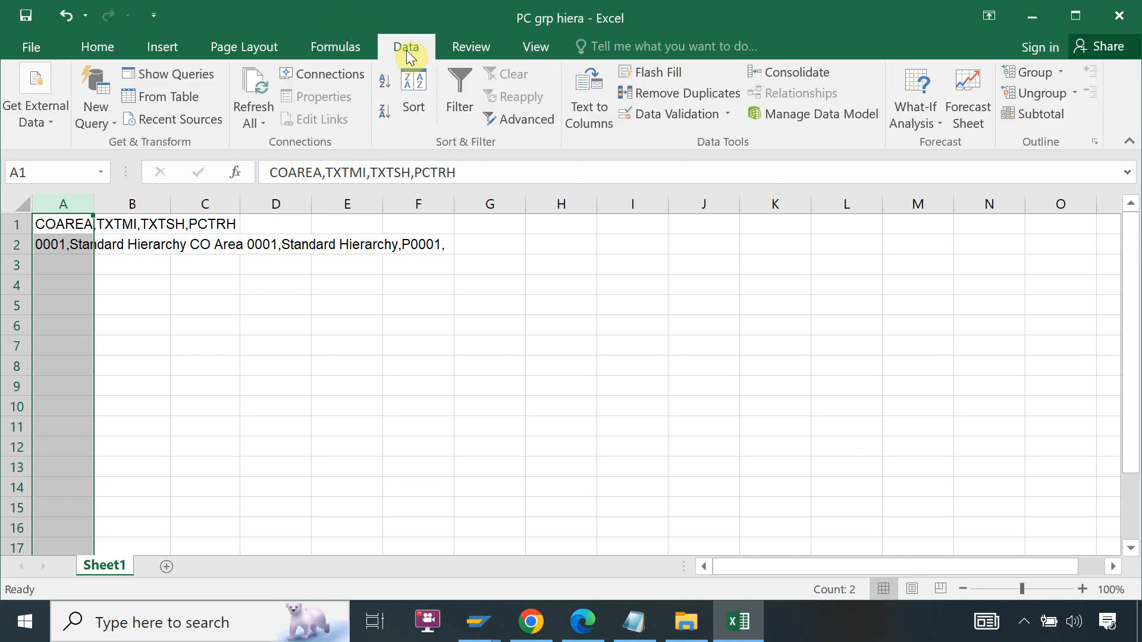
{"action": "left_click", "coordinate": [592, 107]}
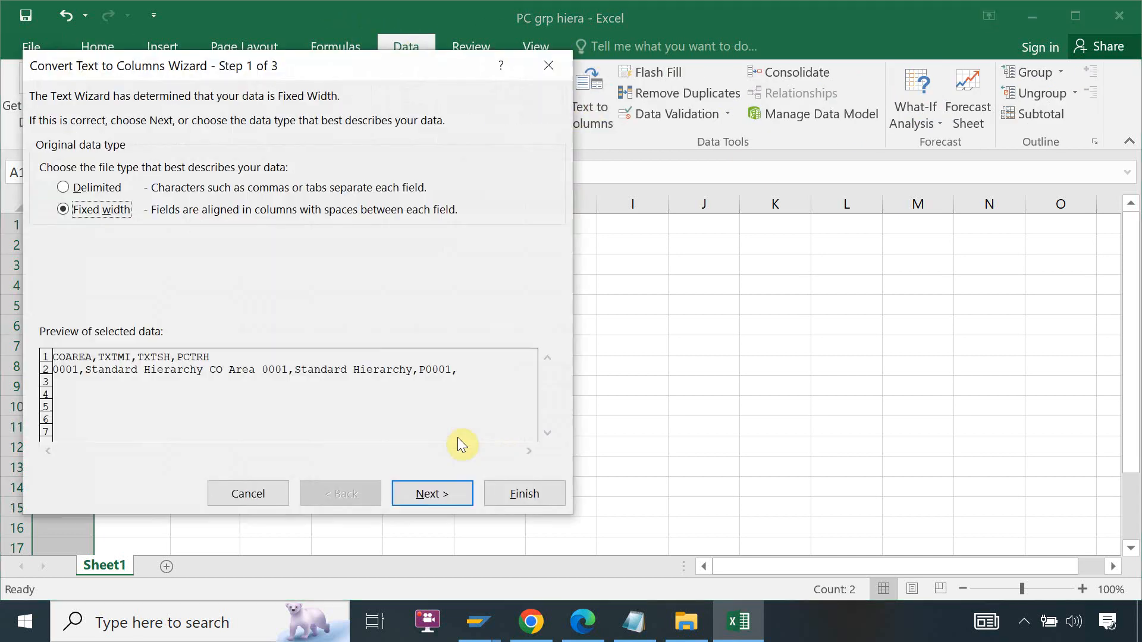
{"action": "left_click", "coordinate": [421, 497]}
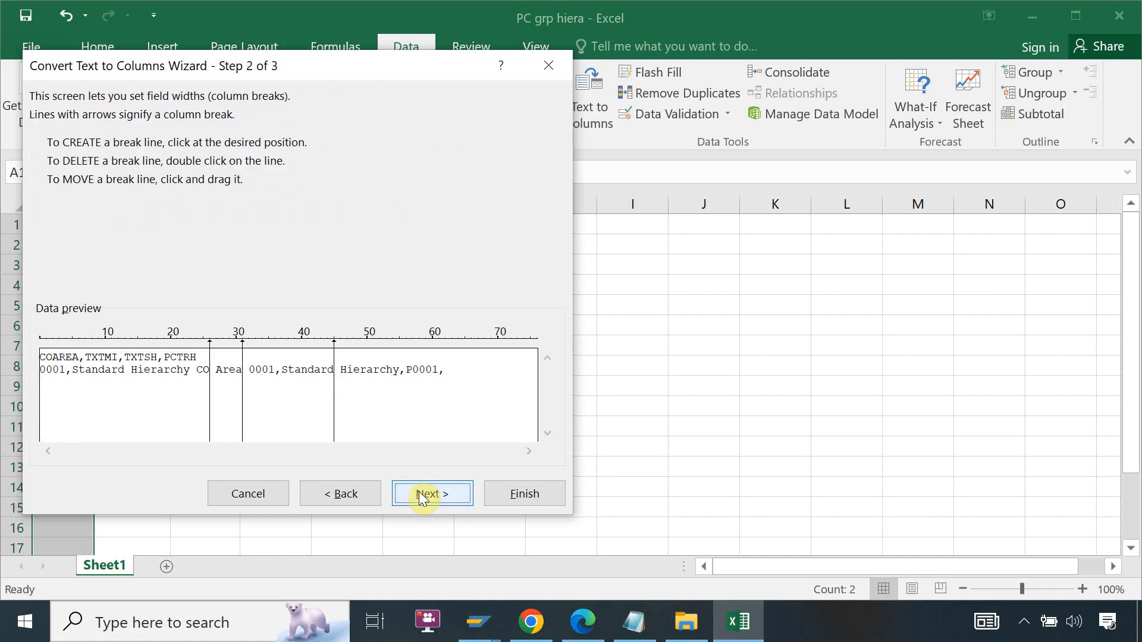
{"action": "left_click", "coordinate": [419, 495]}
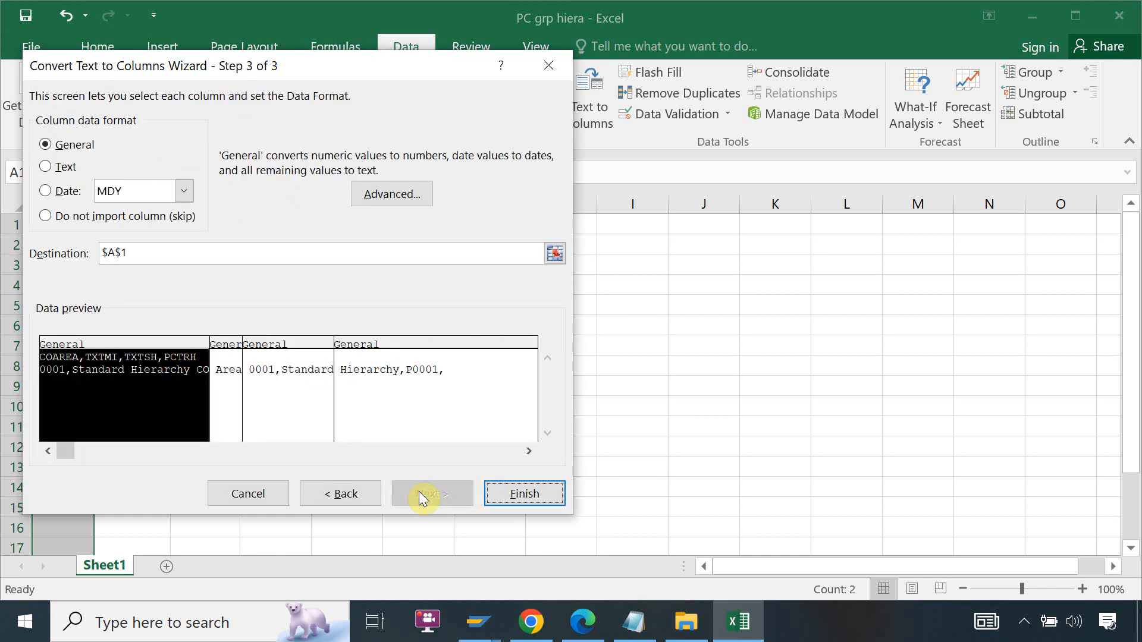
{"action": "left_click", "coordinate": [337, 497]}
{"action": "left_click", "coordinate": [336, 497]}
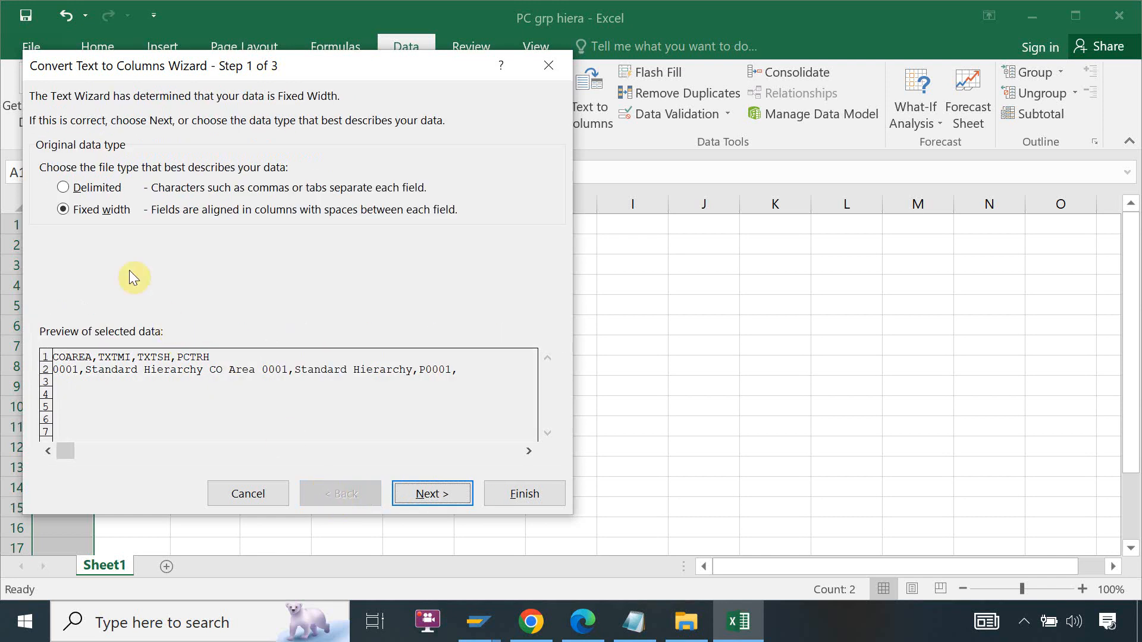
- Split column A as delimited data, adding a comma as the Other delimiter, and finish the conversion
{"action": "left_click", "coordinate": [77, 193]}
{"action": "left_click", "coordinate": [434, 495]}
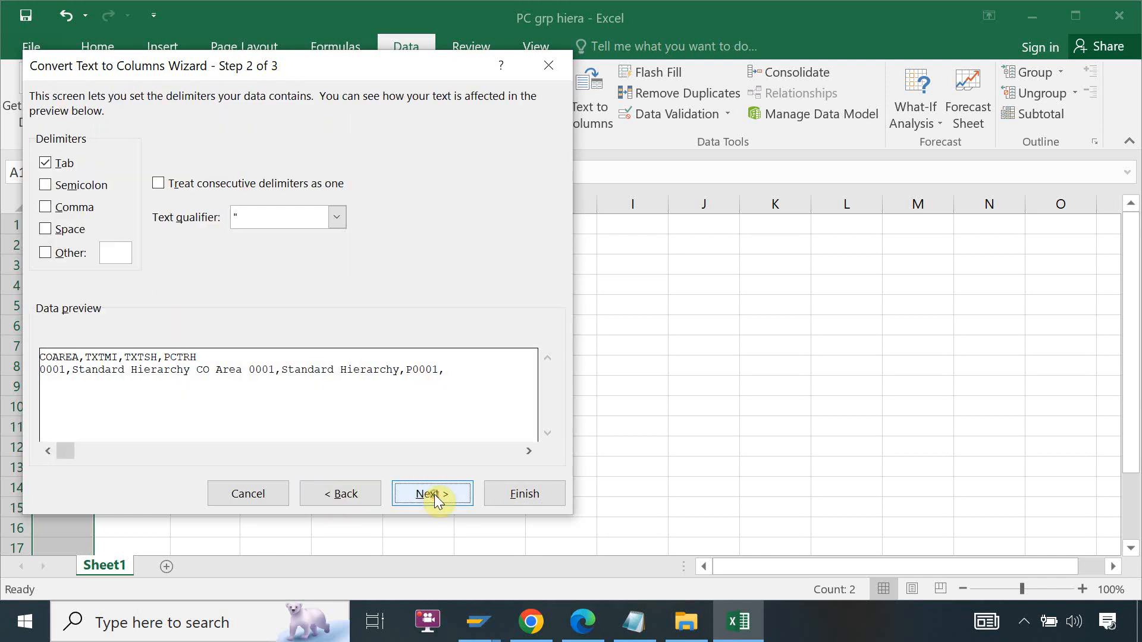
{"action": "left_click", "coordinate": [45, 252]}
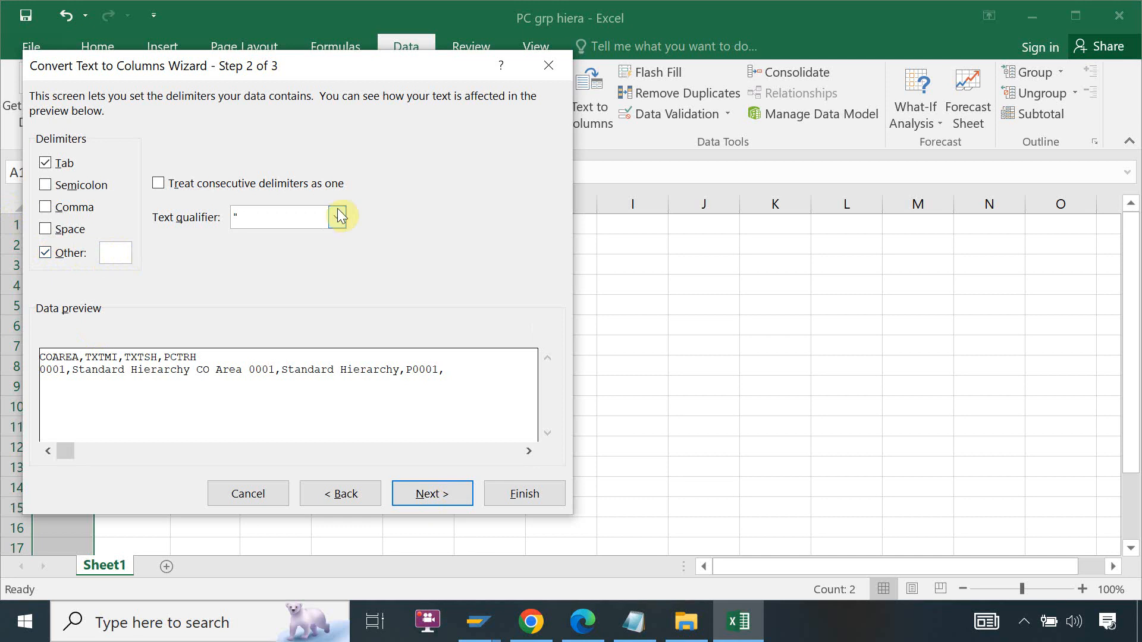
{"action": "type", "text": ","}
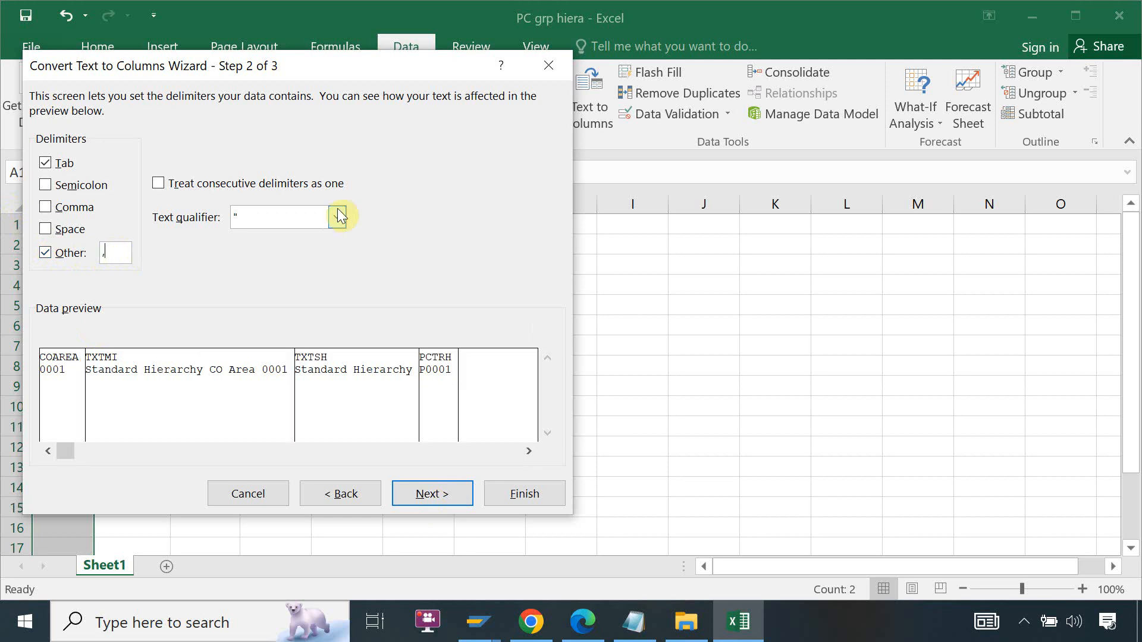
{"action": "left_click", "coordinate": [453, 495]}
{"action": "left_click", "coordinate": [507, 494]}
{"action": "left_click", "coordinate": [366, 424]}
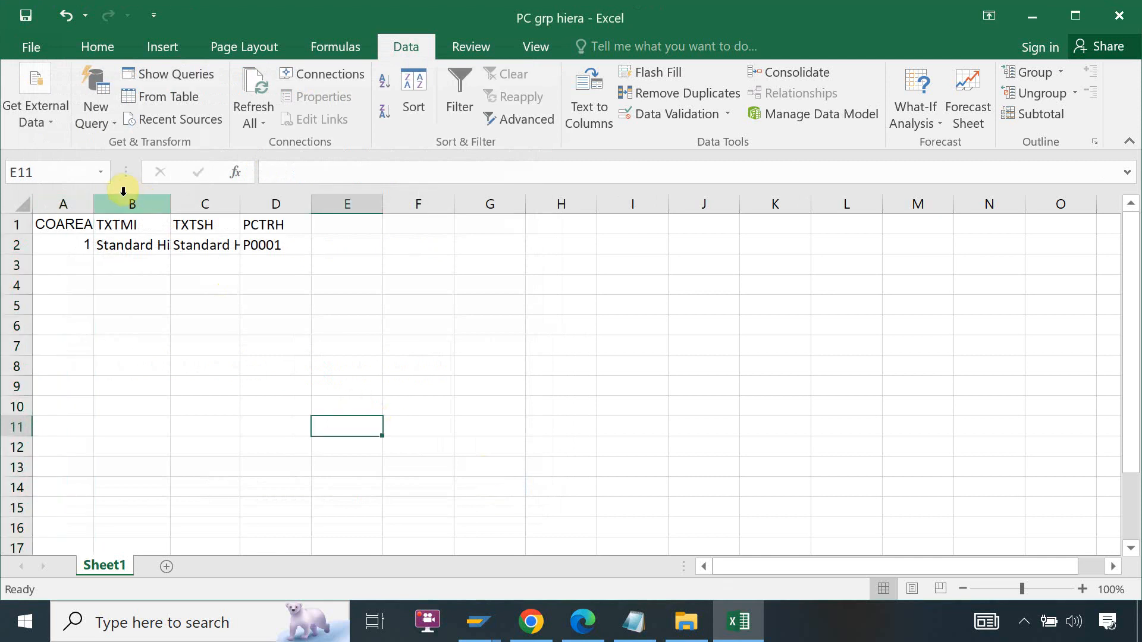
- Fit the widths of the TXTMI, TXTSH and PCTRH columns to their contents
{"action": "double_click", "coordinate": [171, 204]}
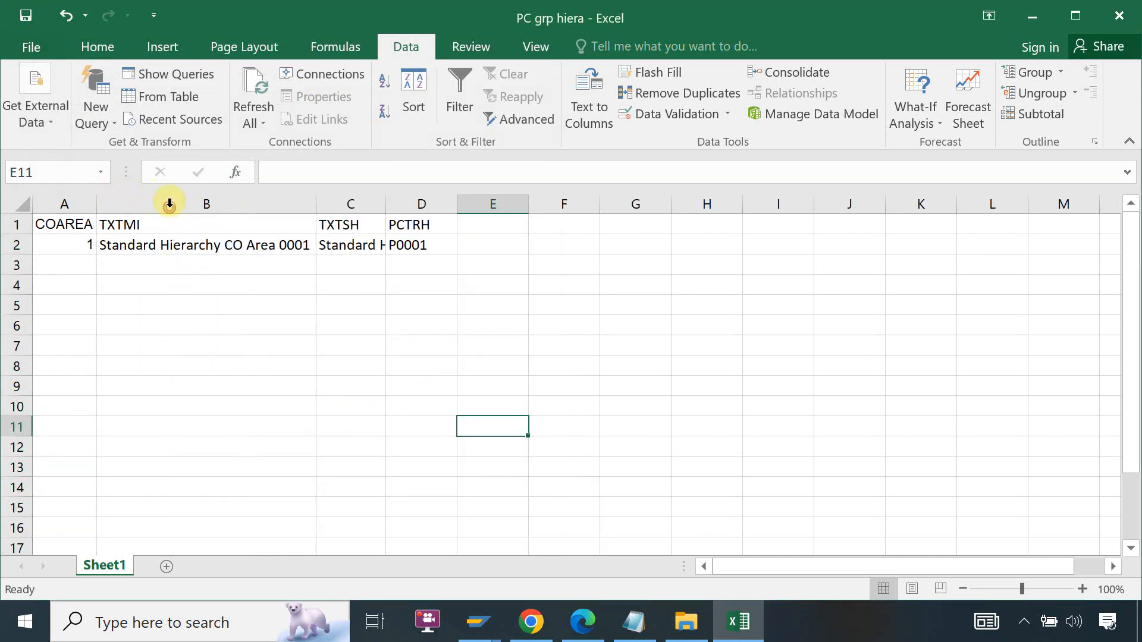
{"action": "double_click", "coordinate": [386, 204]}
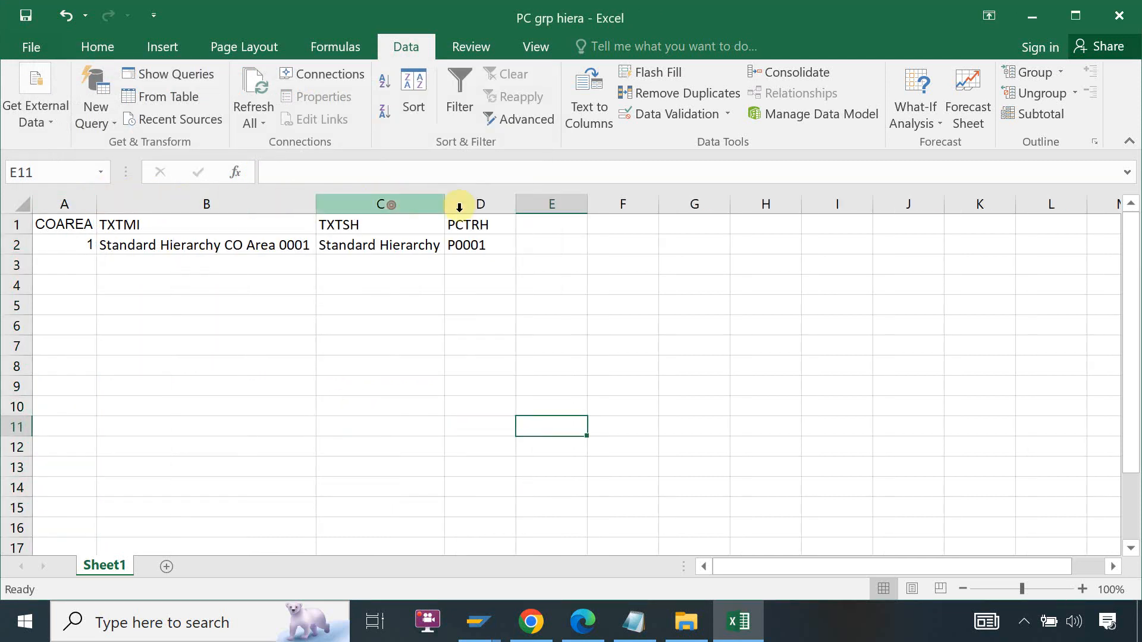
{"action": "double_click", "coordinate": [520, 209]}
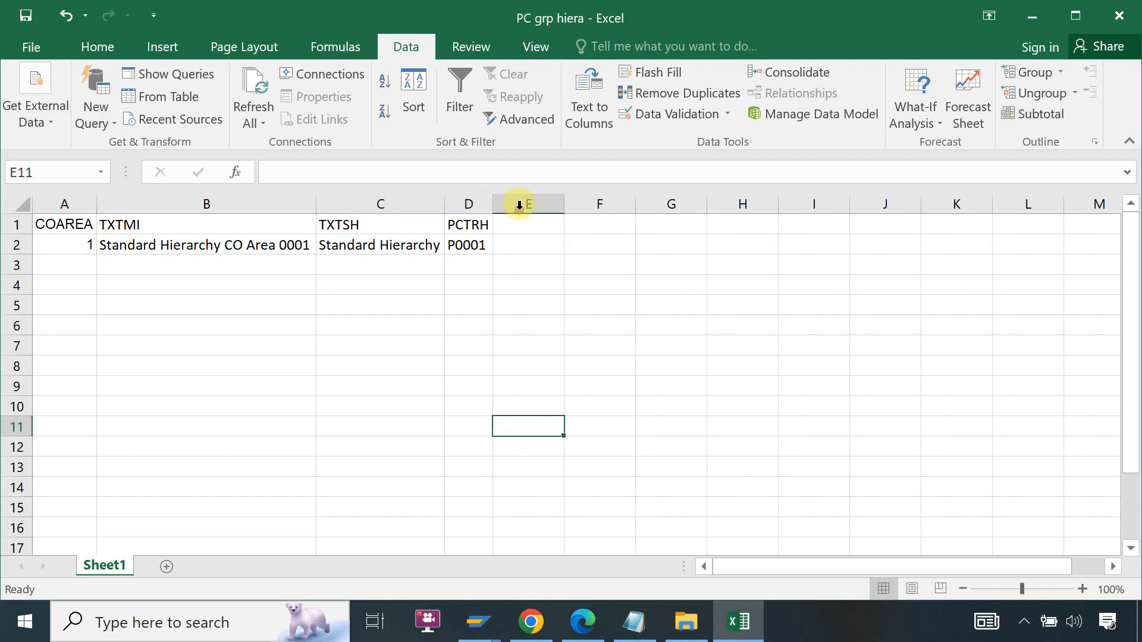
{"action": "left_click", "coordinate": [332, 319]}
- Compare the COAREA value with the downloaded file in the browser and enter it in cell A2 as the text 0001
{"action": "left_click", "coordinate": [83, 245]}
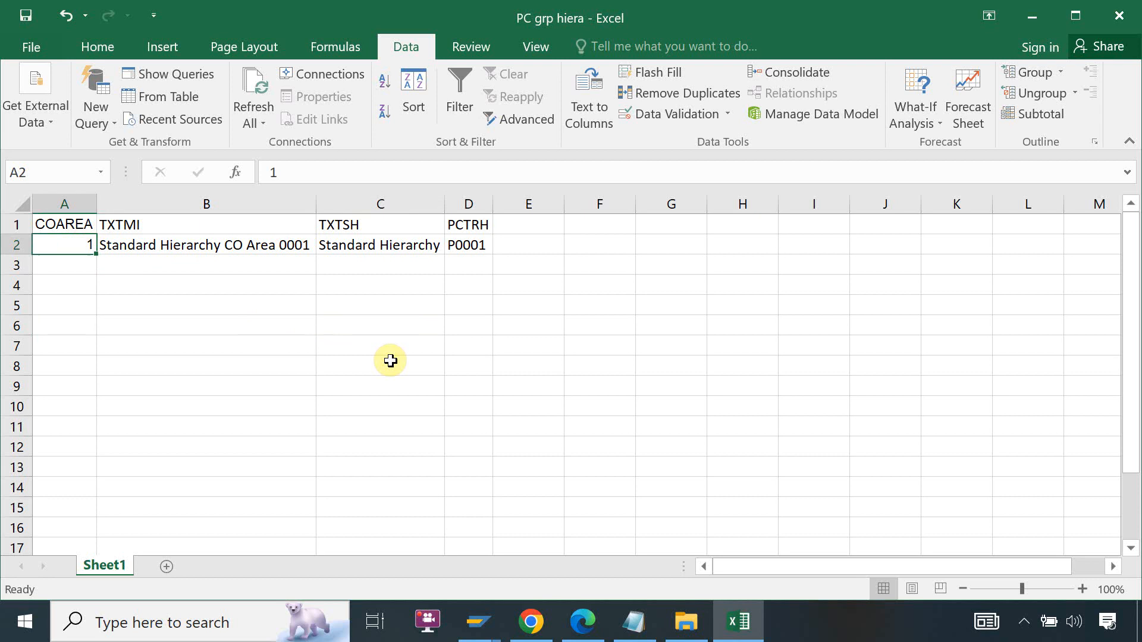
{"action": "key", "text": "alt+Tab"}
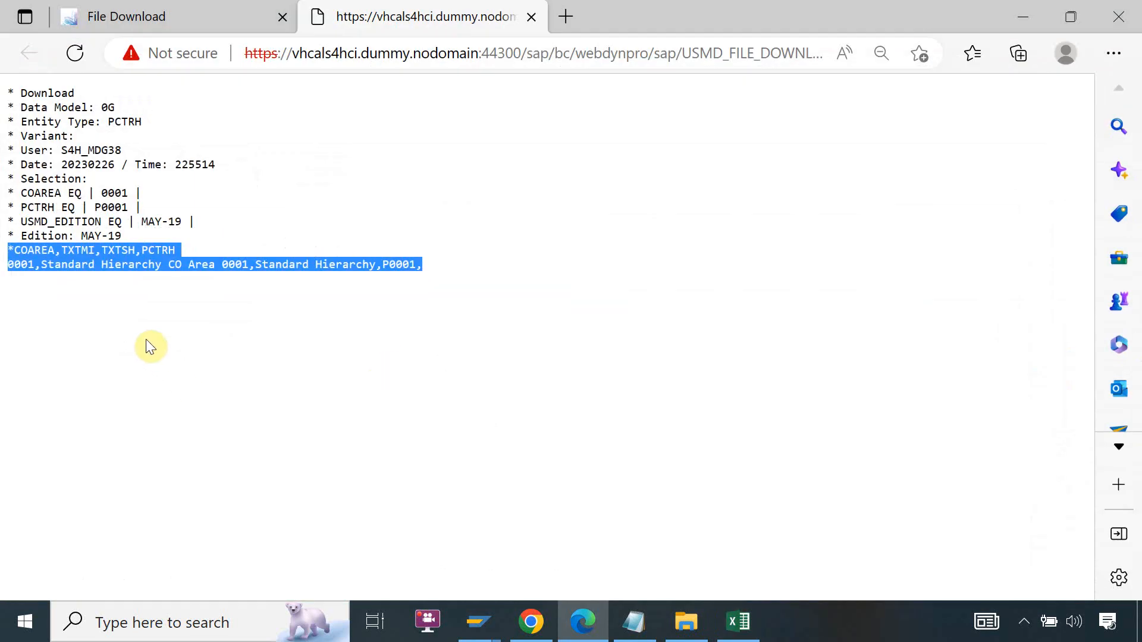
{"action": "key", "text": "alt+Tab"}
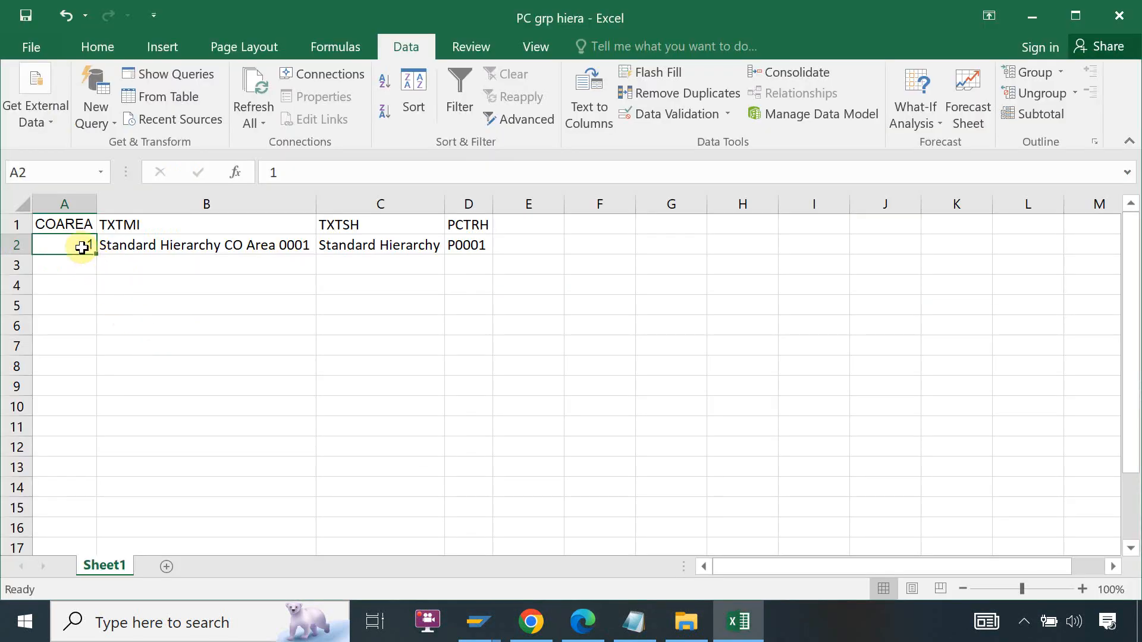
{"action": "key", "text": "BackSpace"}
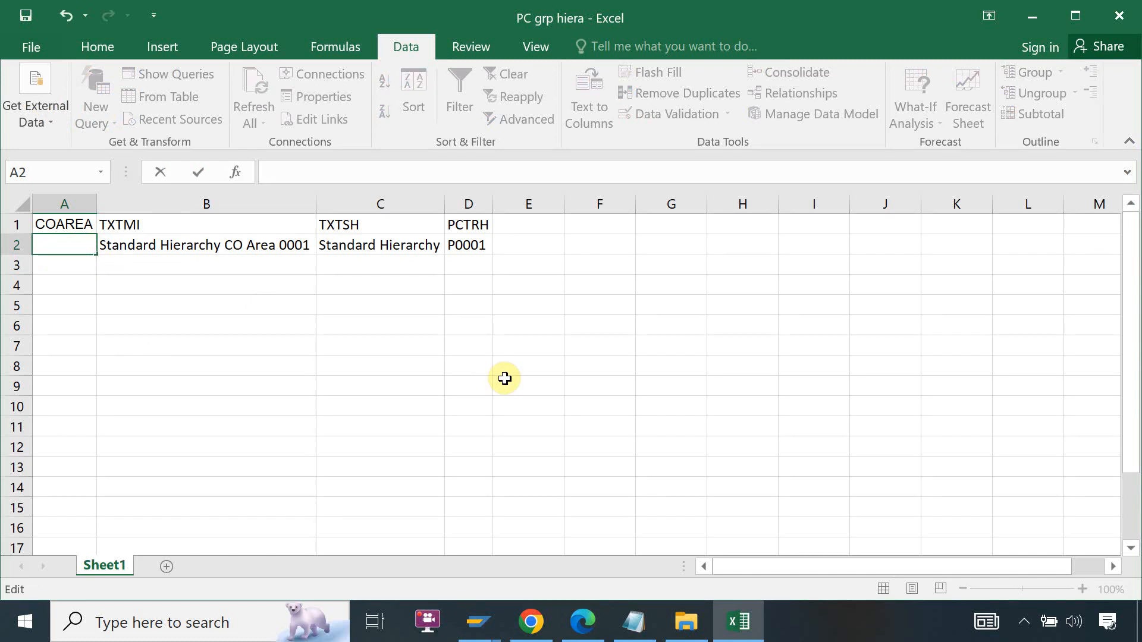
{"action": "type", "text": "'0001"}
{"action": "key", "text": "Tab"}
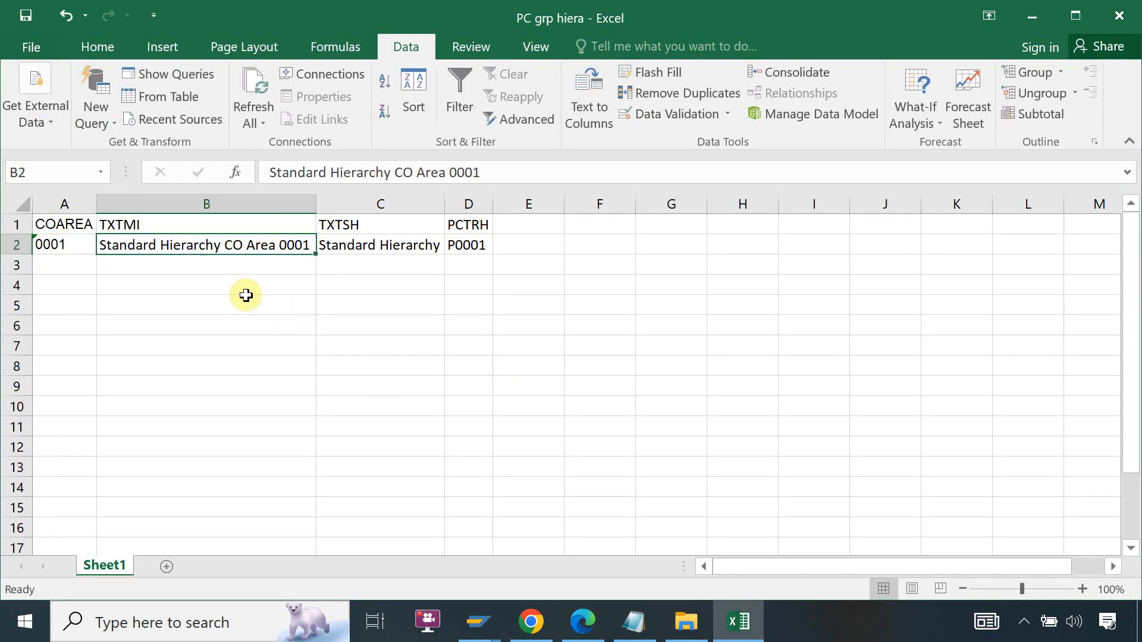
- Widen columns A to D slightly so the table entries have more room
{"action": "left_click", "coordinate": [39, 223]}
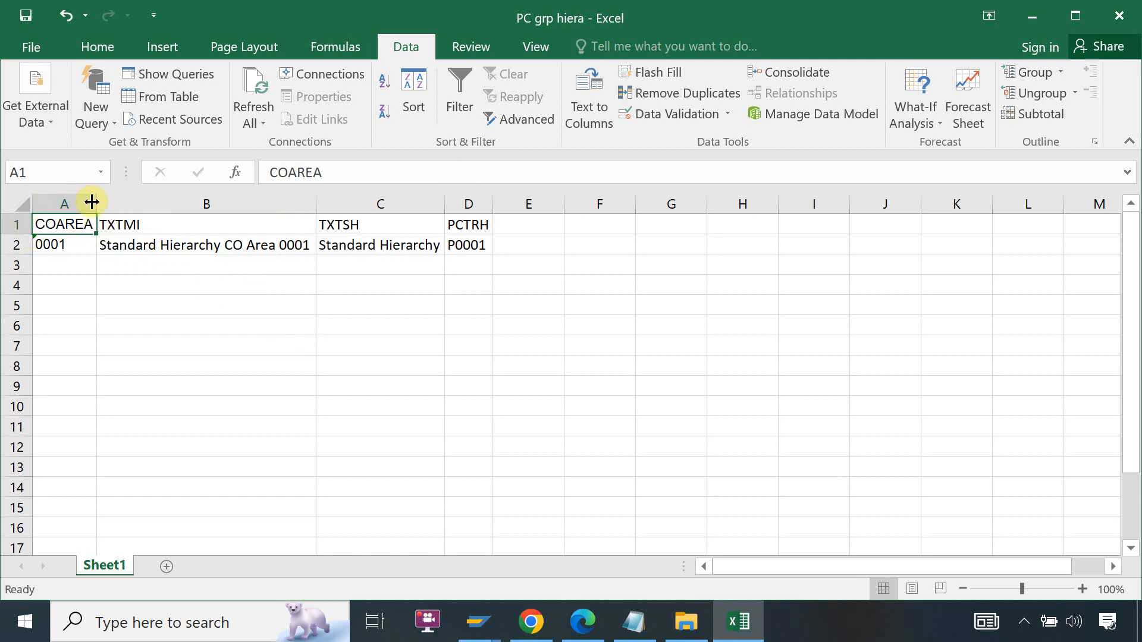
{"action": "left_click_drag", "start_coordinate": [98, 204], "coordinate": [129, 204]}
{"action": "left_click_drag", "start_coordinate": [350, 204], "coordinate": [352, 204]}
{"action": "left_click_drag", "start_coordinate": [483, 204], "coordinate": [573, 209]}
{"action": "left_click", "coordinate": [372, 317]}
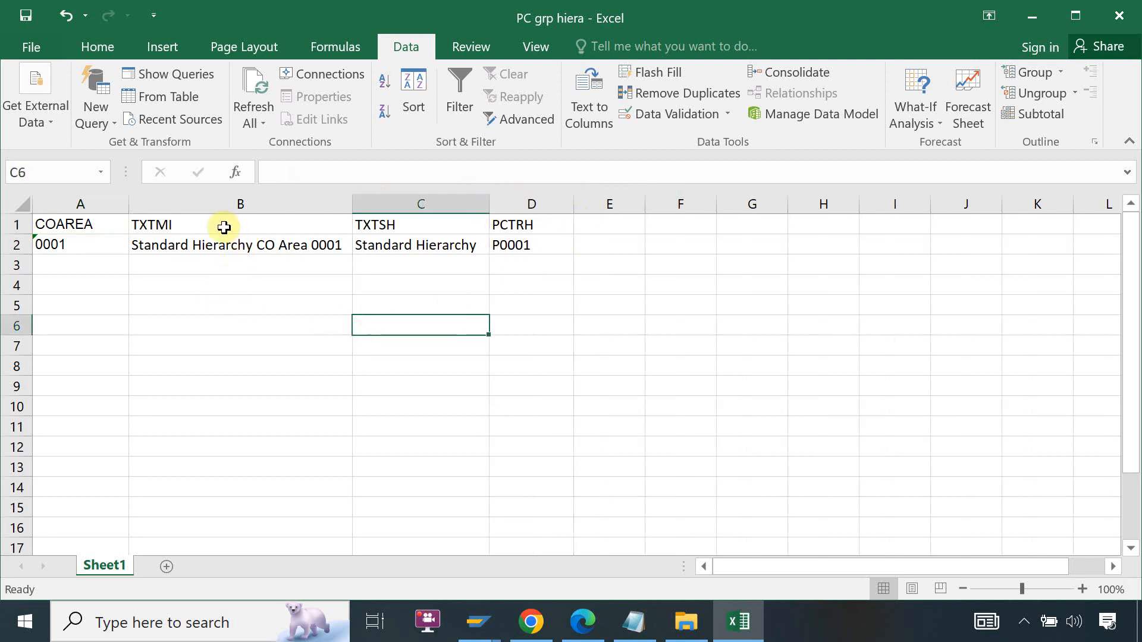
- Insert an empty column before the TXTMI column
{"action": "left_click", "coordinate": [522, 201]}
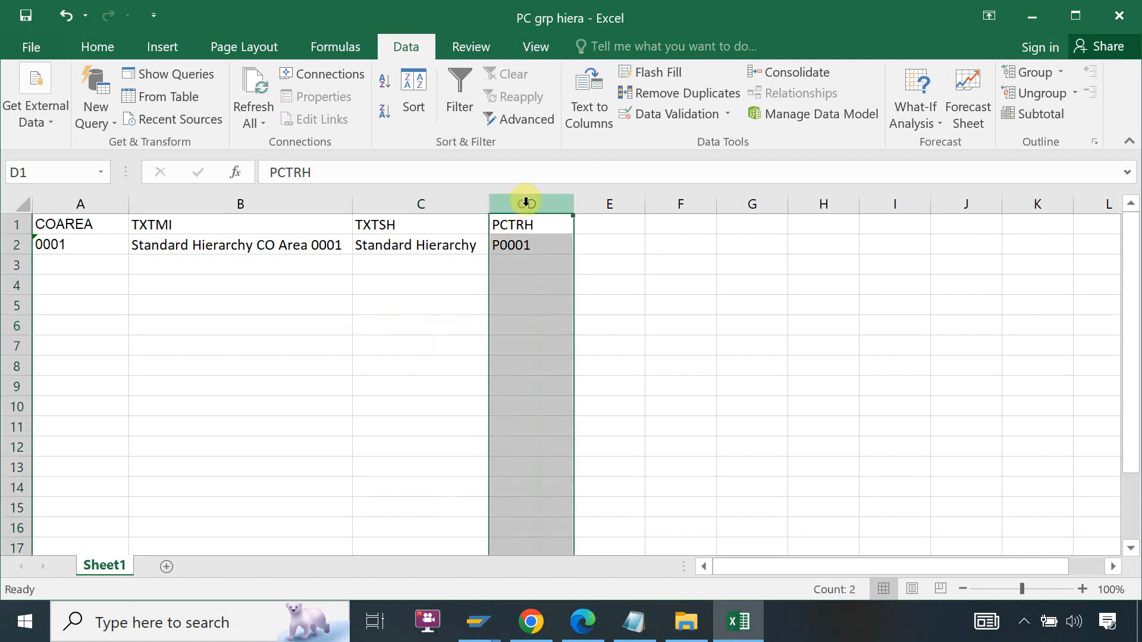
{"action": "left_click", "coordinate": [317, 196]}
{"action": "right_click", "coordinate": [306, 204]}
{"action": "left_click", "coordinate": [288, 202]}
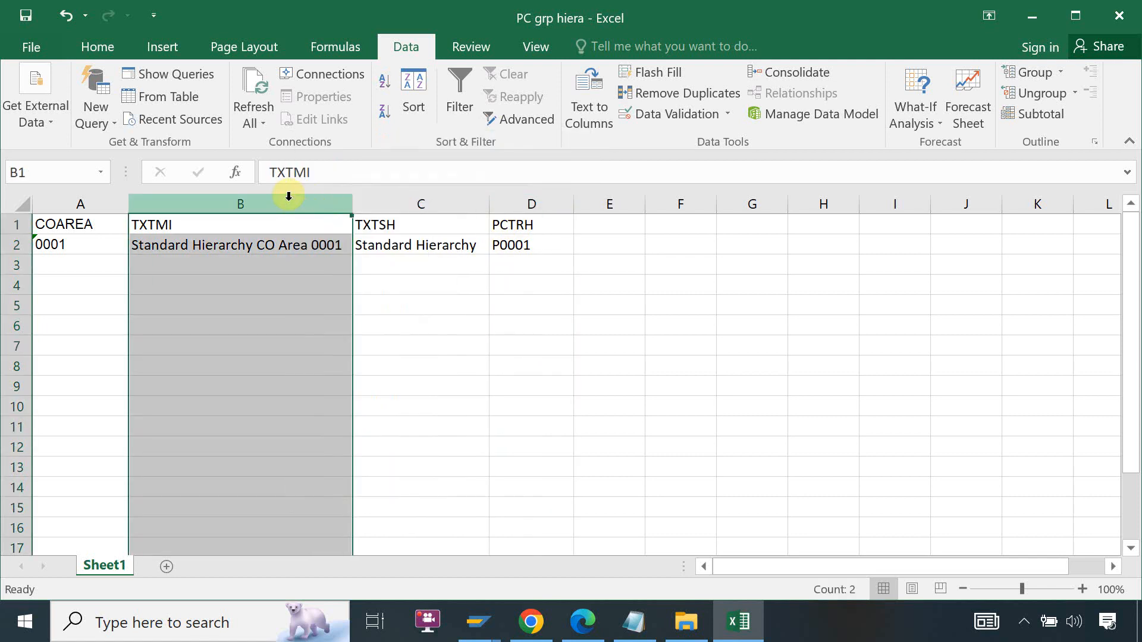
{"action": "right_click", "coordinate": [271, 202]}
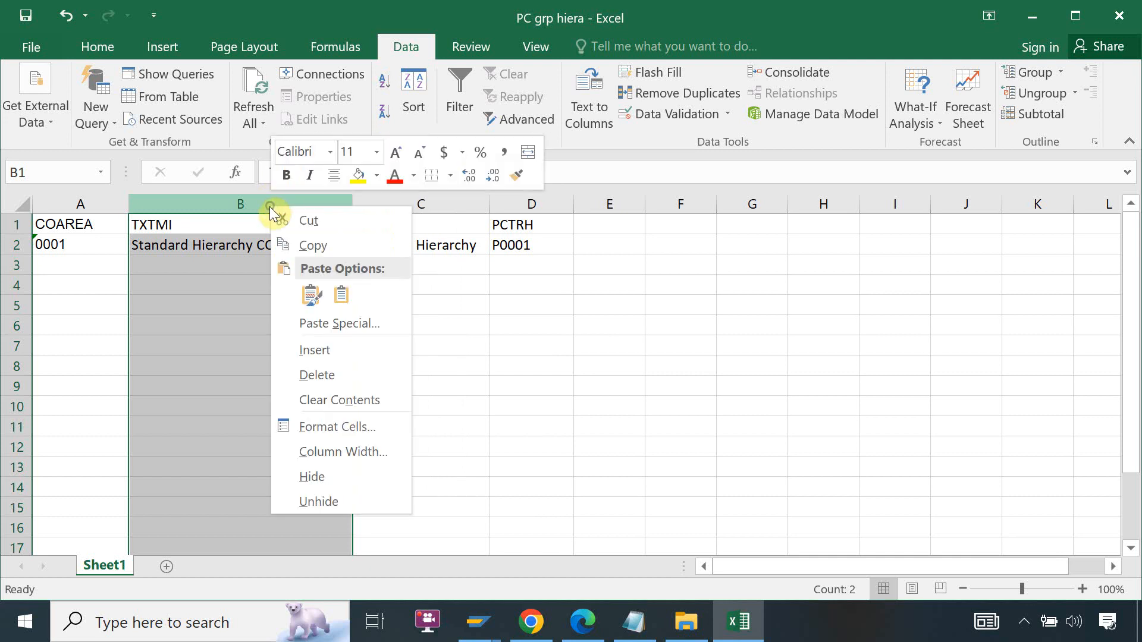
{"action": "left_click", "coordinate": [298, 348]}
- Copy the whole PCTRH column into the empty column B, next to COAREA
{"action": "left_click", "coordinate": [609, 206]}
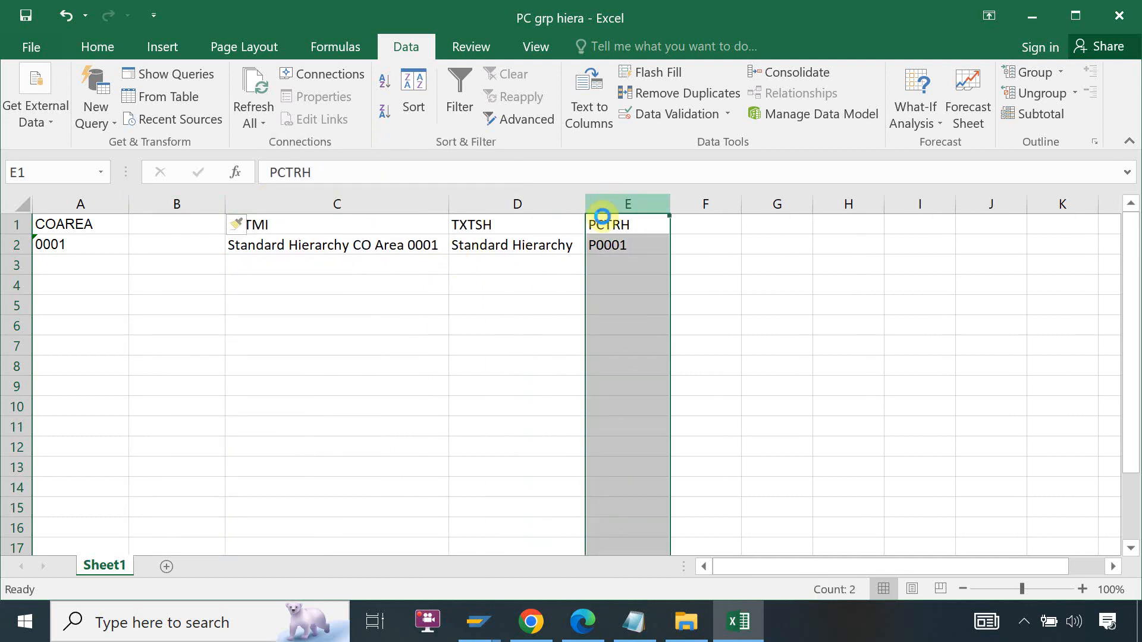
{"action": "key", "text": "ctrl+c"}
{"action": "left_click", "coordinate": [192, 224]}
{"action": "key", "text": "ctrl+v"}
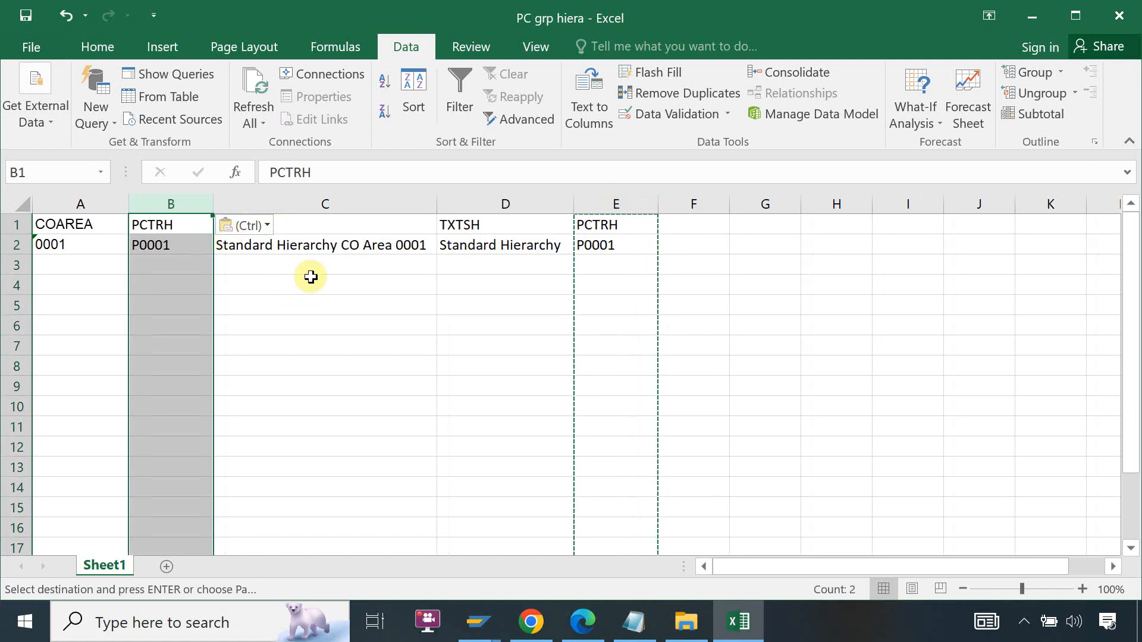
{"action": "key", "text": "BackSpace"}
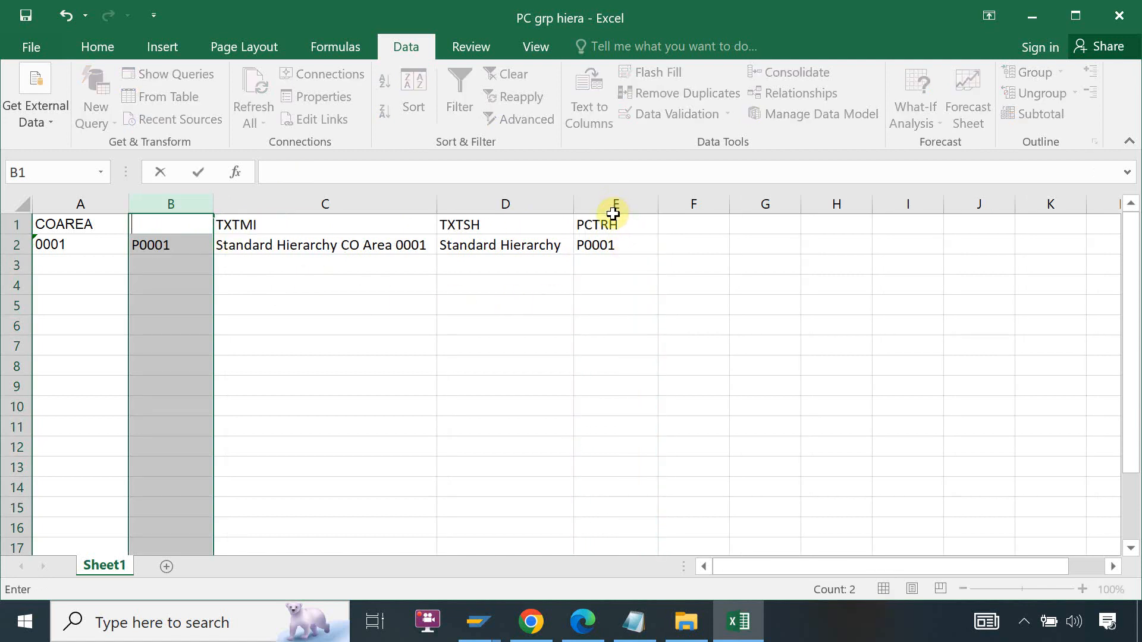
{"action": "left_click", "coordinate": [586, 345]}
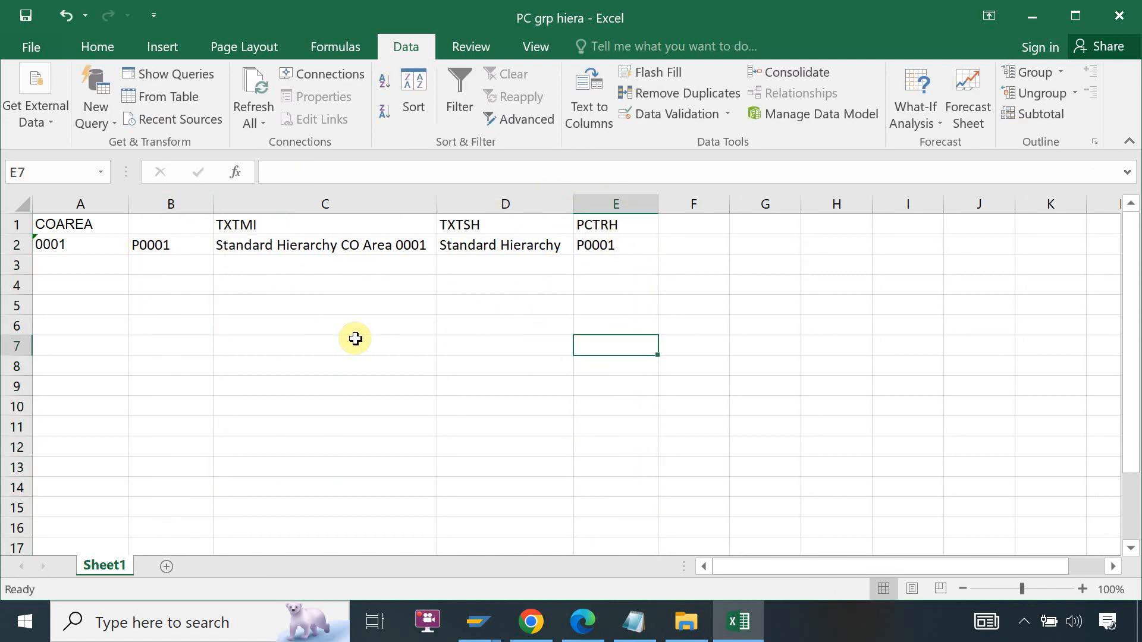
{"action": "key", "text": "ctrl+z"}
{"action": "key", "text": "ctrl+z"}
{"action": "key", "text": "ctrl+z"}
{"action": "key", "text": "ctrl+z"}
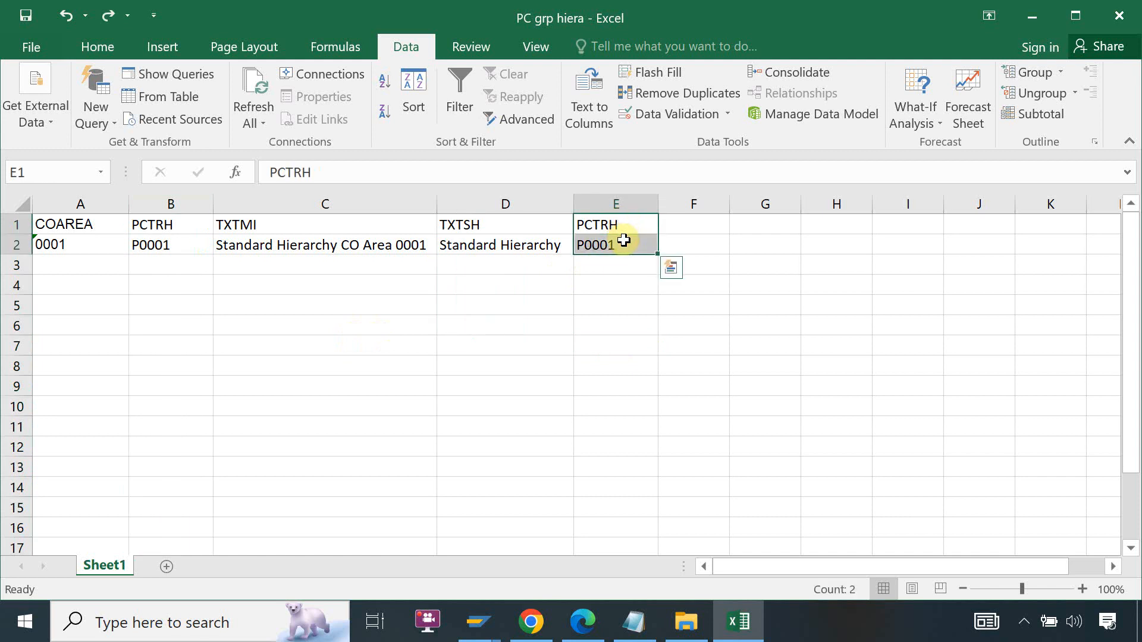
- Delete the duplicate PCTRH header and its value from cells E1:E2
{"action": "key", "text": "Delete"}
{"action": "left_click", "coordinate": [417, 324]}
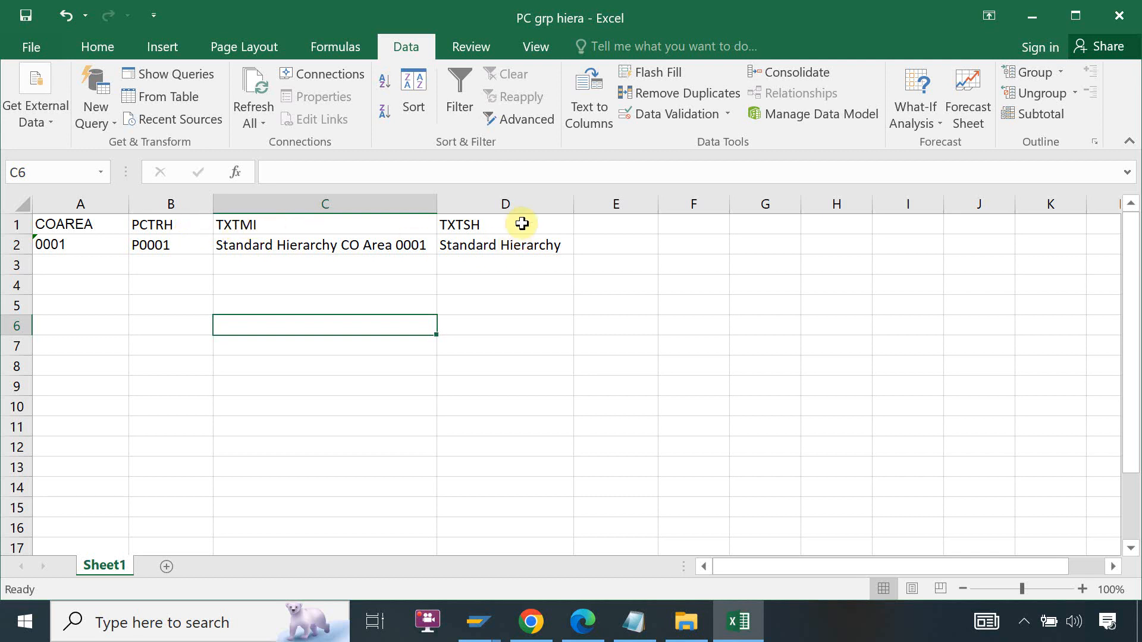
- Add an asterisk in front of the COAREA header in cell A1 so it reads *COAREA
{"action": "left_click", "coordinate": [40, 226]}
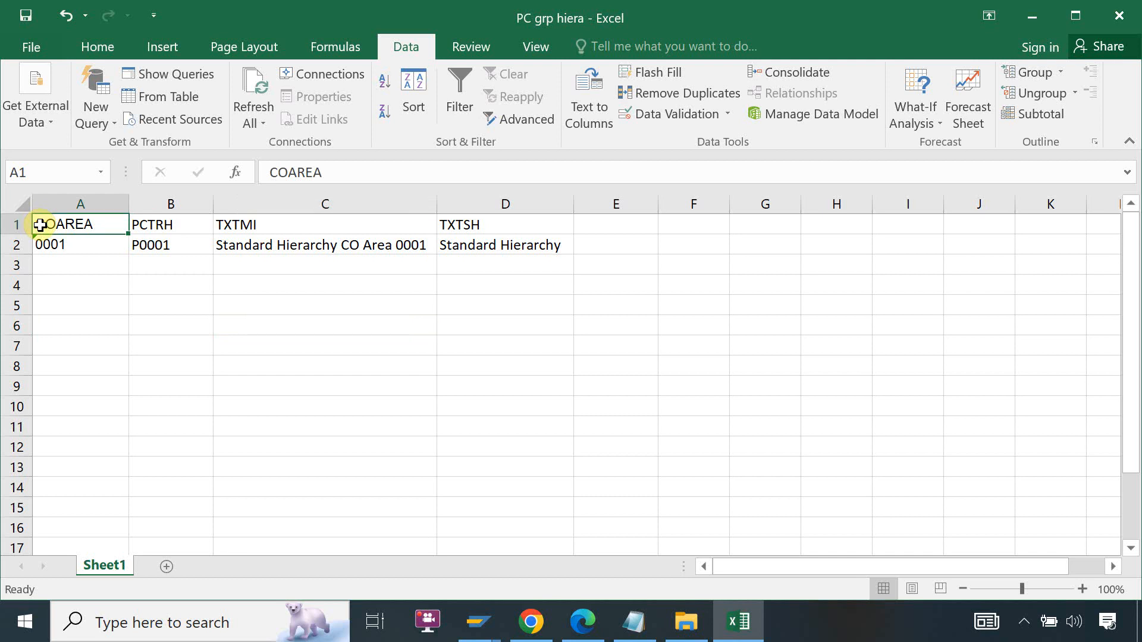
{"action": "double_click", "coordinate": [40, 226]}
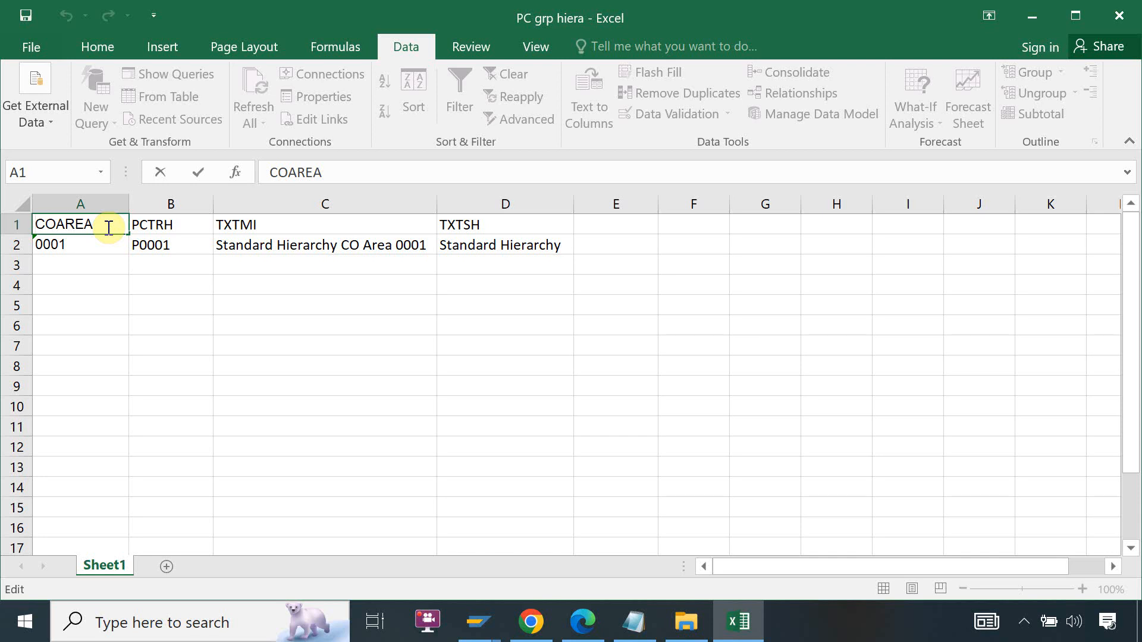
{"action": "type", "text": "*"}
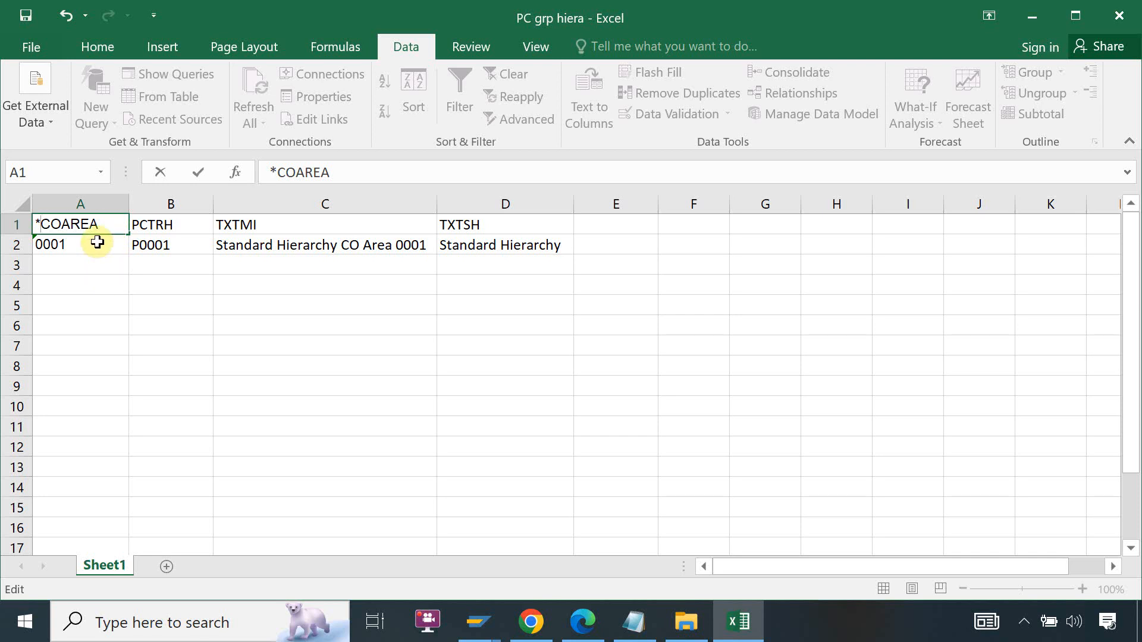
{"action": "left_click", "coordinate": [106, 266]}
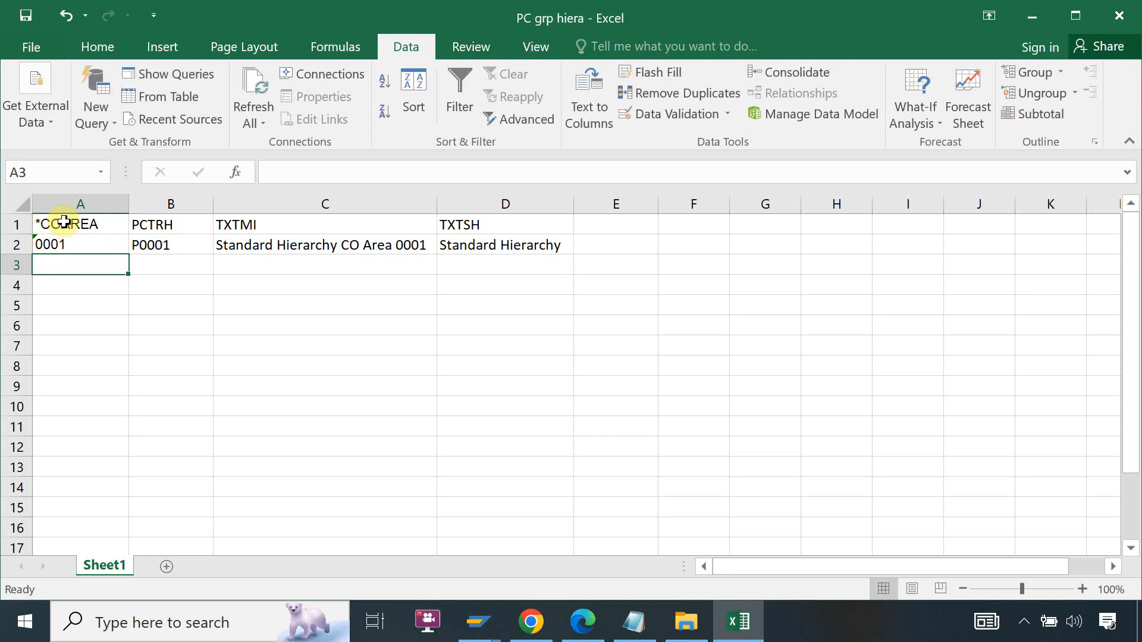
{"action": "left_click", "coordinate": [180, 307]}
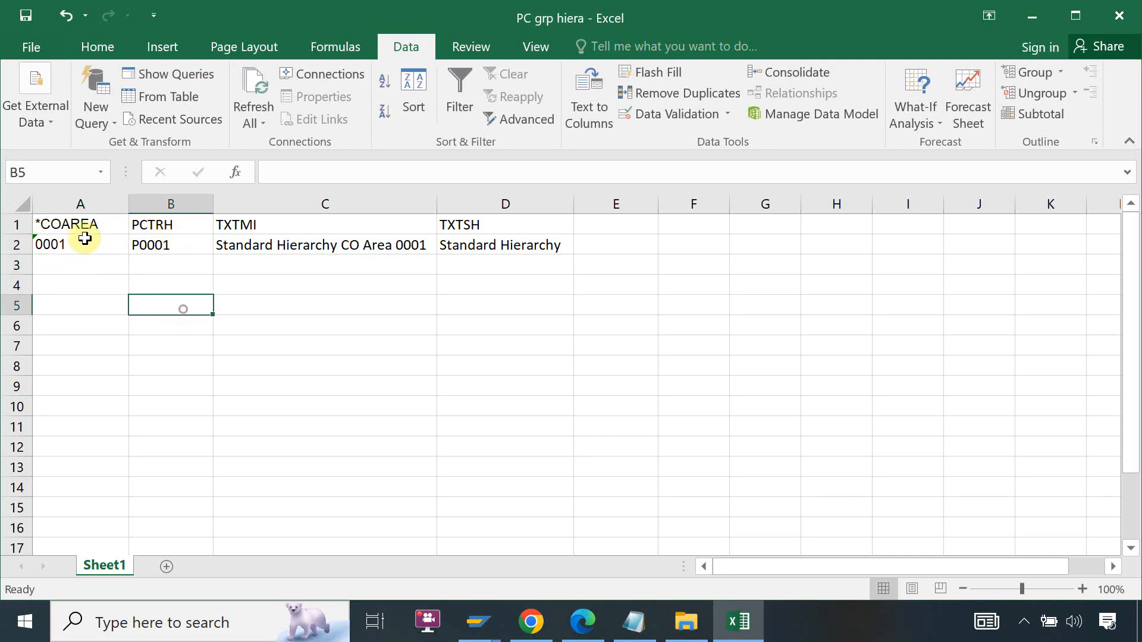
- Fill the header cells A1:D1, from *COAREA to TXTSH, with yellow
{"action": "left_click", "coordinate": [18, 223]}
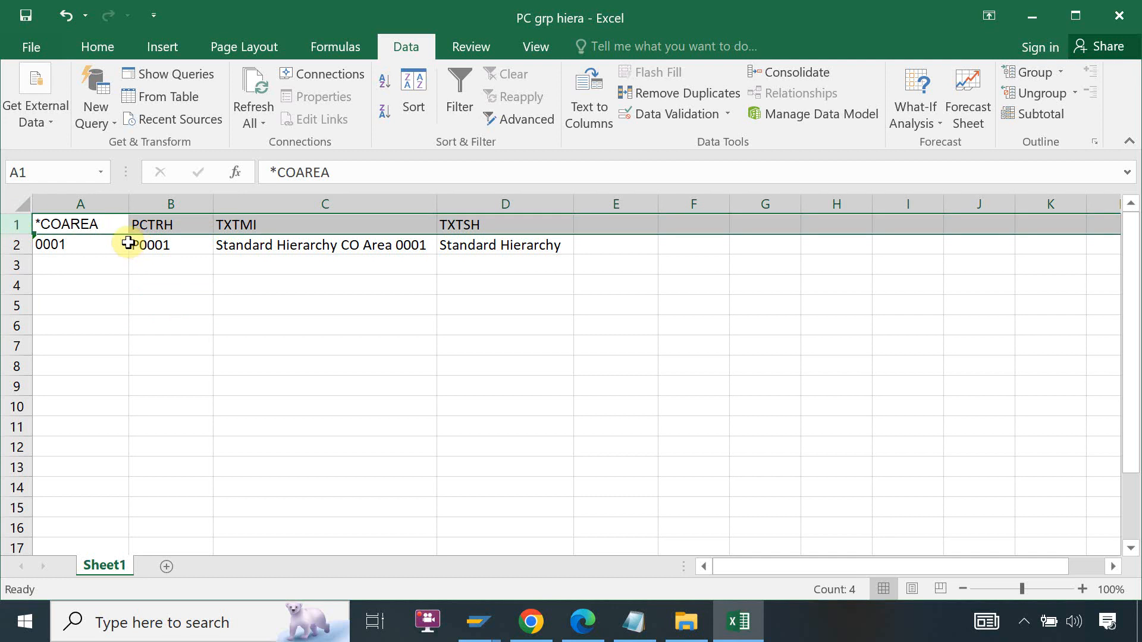
{"action": "left_click", "coordinate": [105, 244]}
{"action": "left_click_drag", "start_coordinate": [84, 224], "coordinate": [492, 226]}
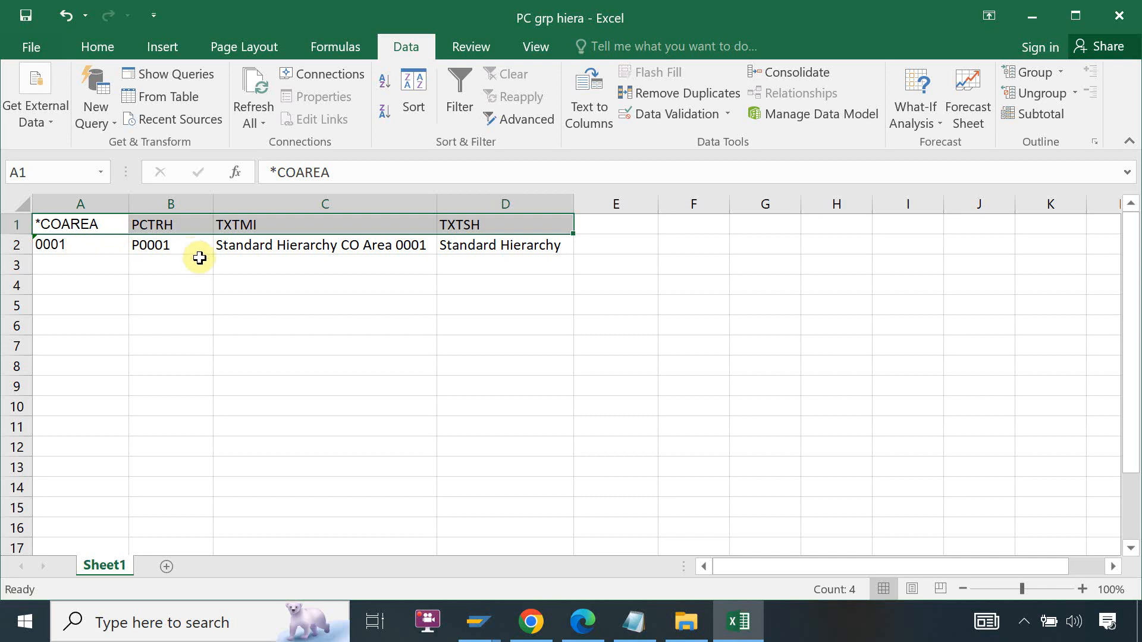
{"action": "left_click", "coordinate": [312, 272]}
{"action": "left_click", "coordinate": [84, 221]}
{"action": "left_click_drag", "start_coordinate": [83, 221], "coordinate": [467, 223]}
{"action": "left_click", "coordinate": [100, 48]}
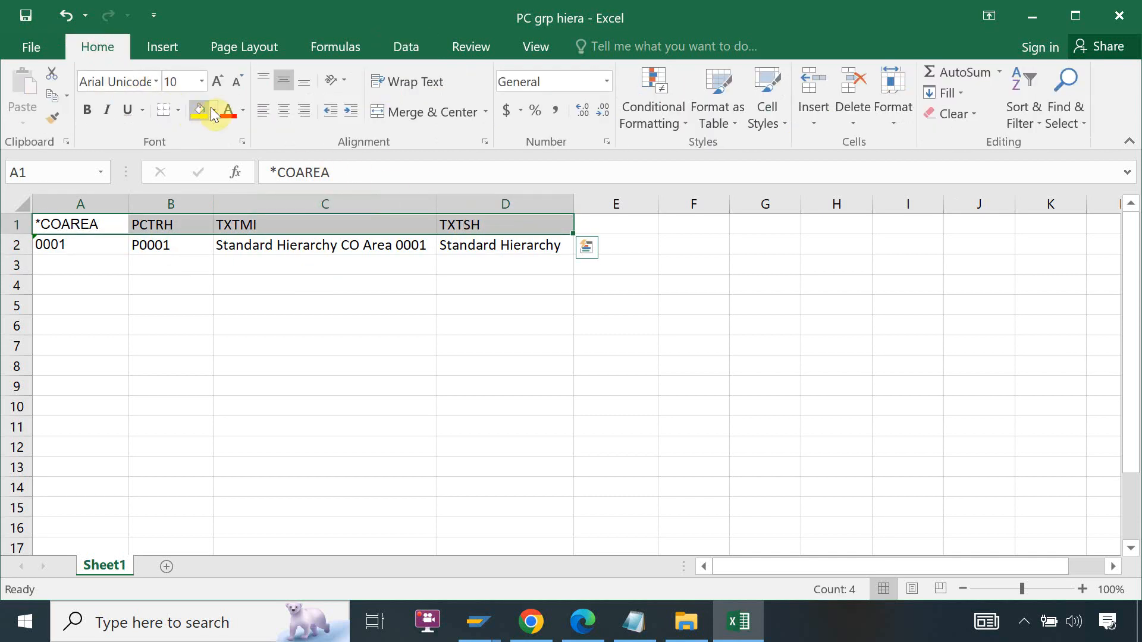
{"action": "left_click", "coordinate": [200, 110]}
{"action": "left_click", "coordinate": [175, 304]}
- Clear the downloaded hierarchy values from cells B2:D2, leaving the COAREA value in place
{"action": "left_click_drag", "start_coordinate": [154, 250], "coordinate": [461, 250]}
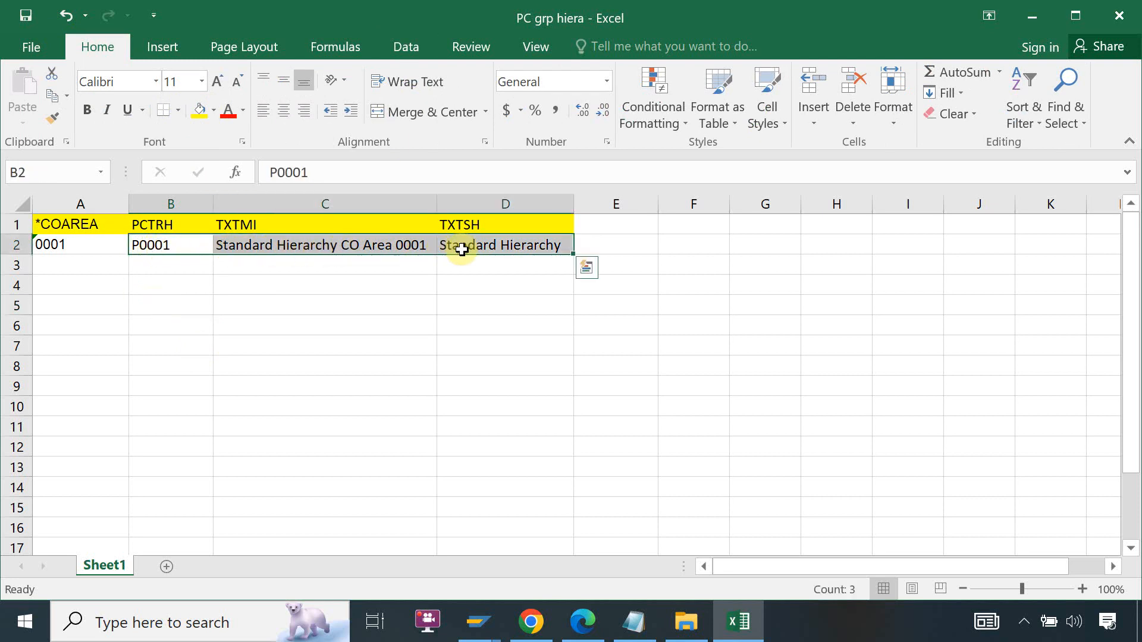
{"action": "key", "text": "Delete"}
{"action": "left_click", "coordinate": [265, 318]}
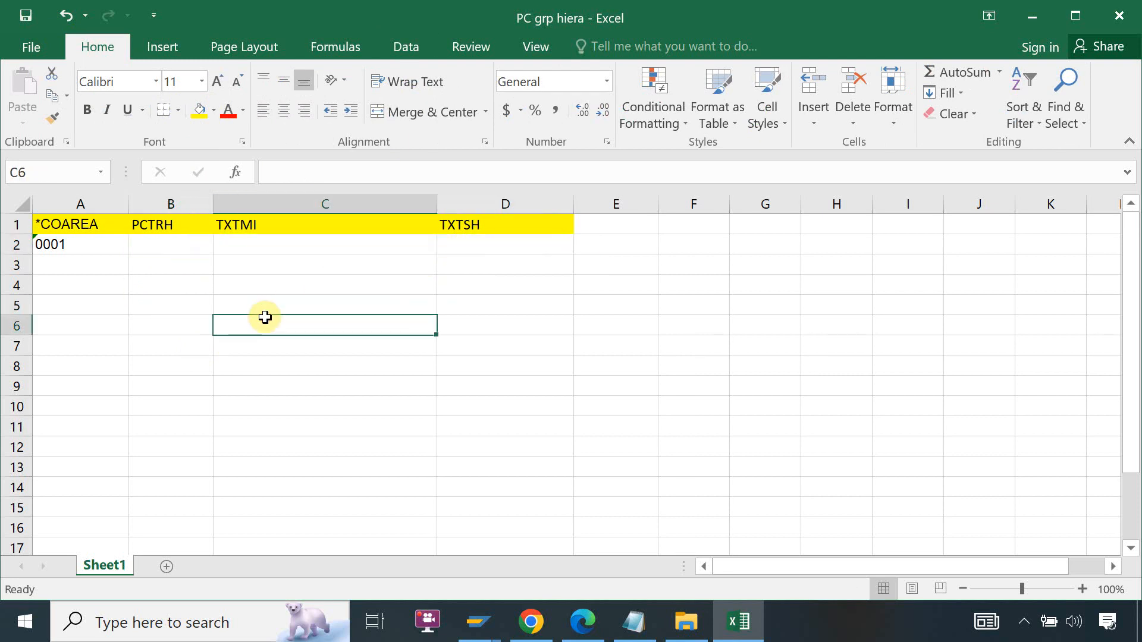
- Fill row 2 with PCTRH T01, TXTMI "T01 PV Hiere" and TXTSH "T01 PC"
{"action": "left_click", "coordinate": [190, 239]}
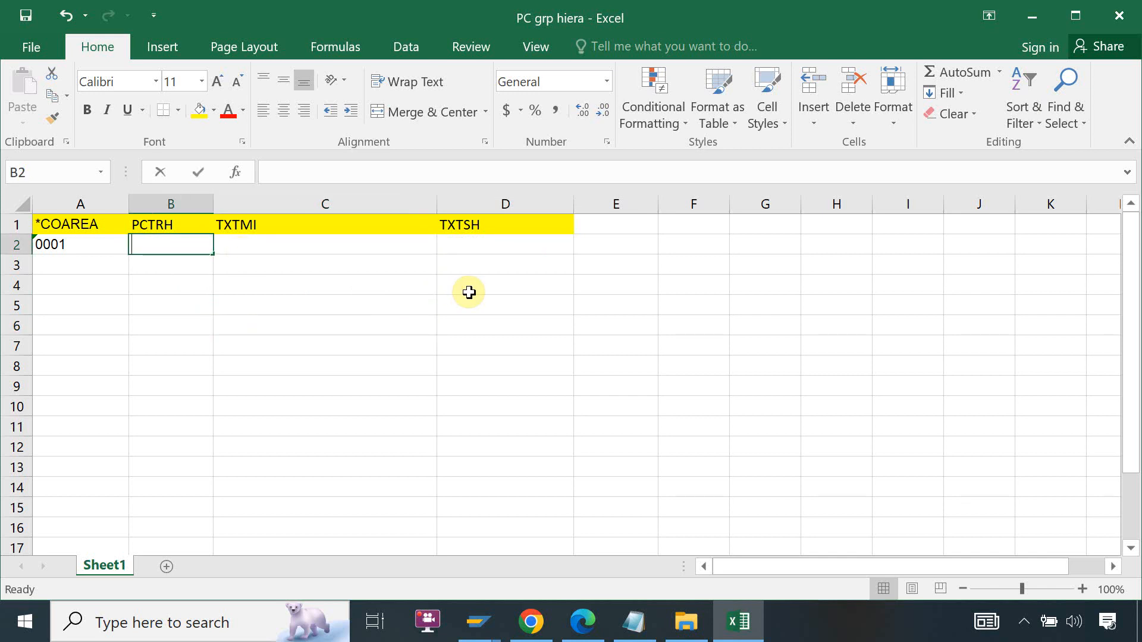
{"action": "type", "text": "T0"}
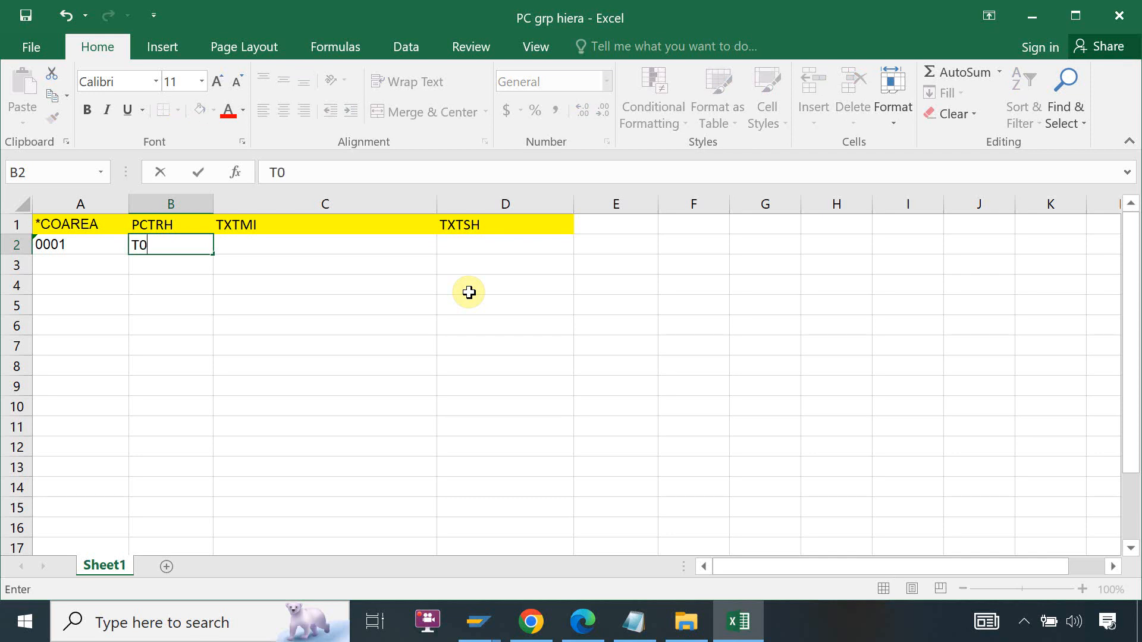
{"action": "type", "text": "1"}
{"action": "key", "text": "Tab"}
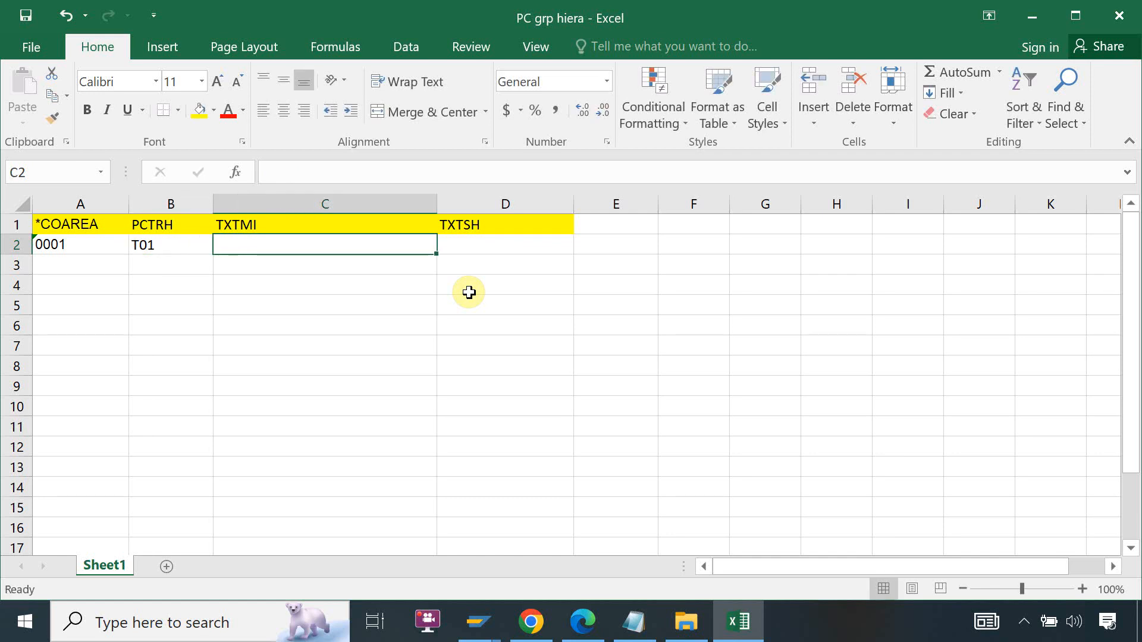
{"action": "type", "text": "T"}
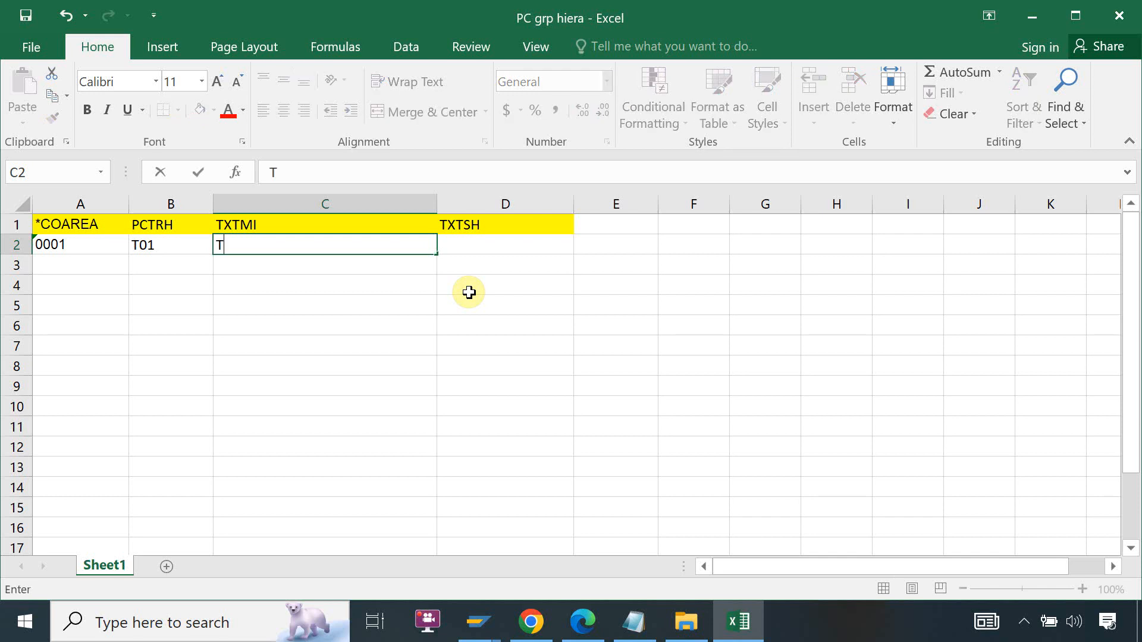
{"action": "type", "text": "01 PV Hiere"}
{"action": "key", "text": "Tab"}
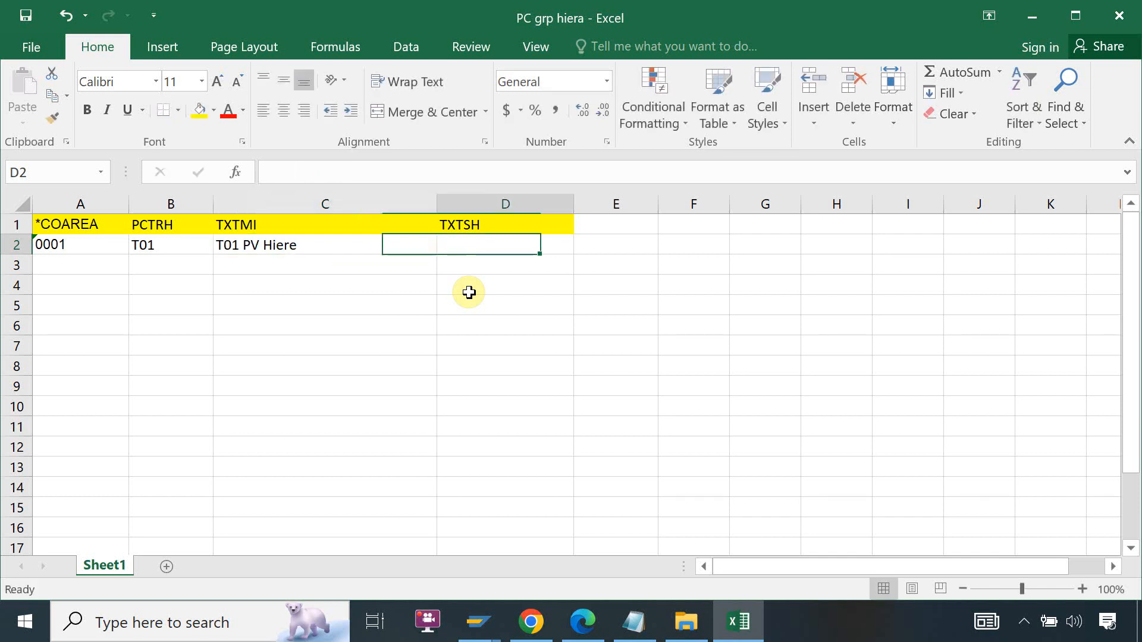
{"action": "type", "text": "T01 PC"}
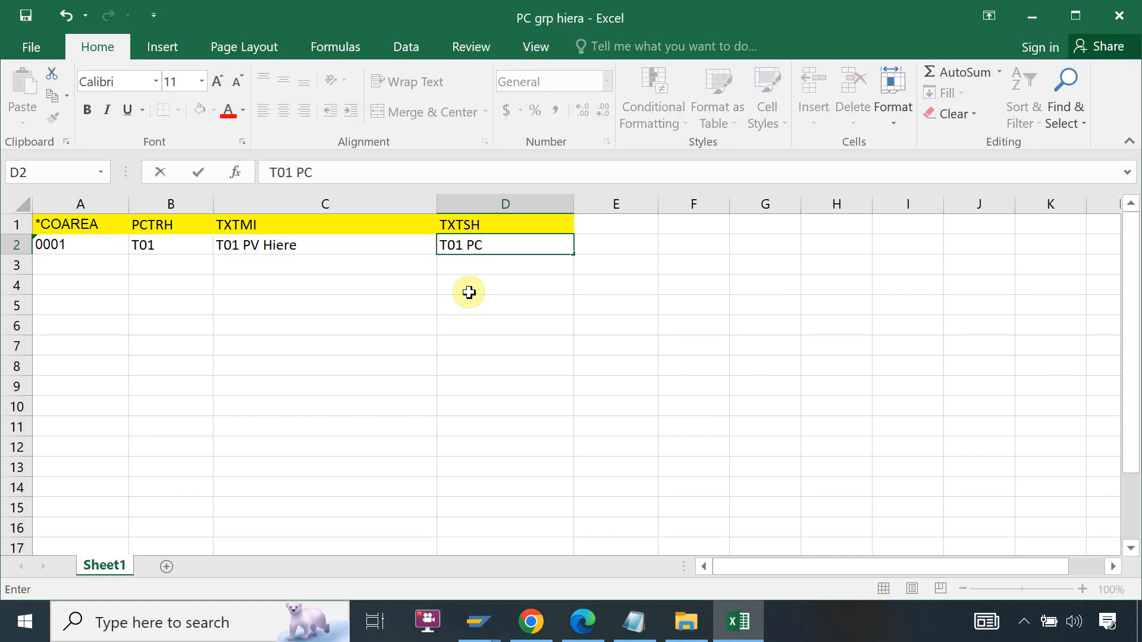
- Copy the COAREA value 0001 from A2 into cells A3 and A4
{"action": "left_click", "coordinate": [69, 244]}
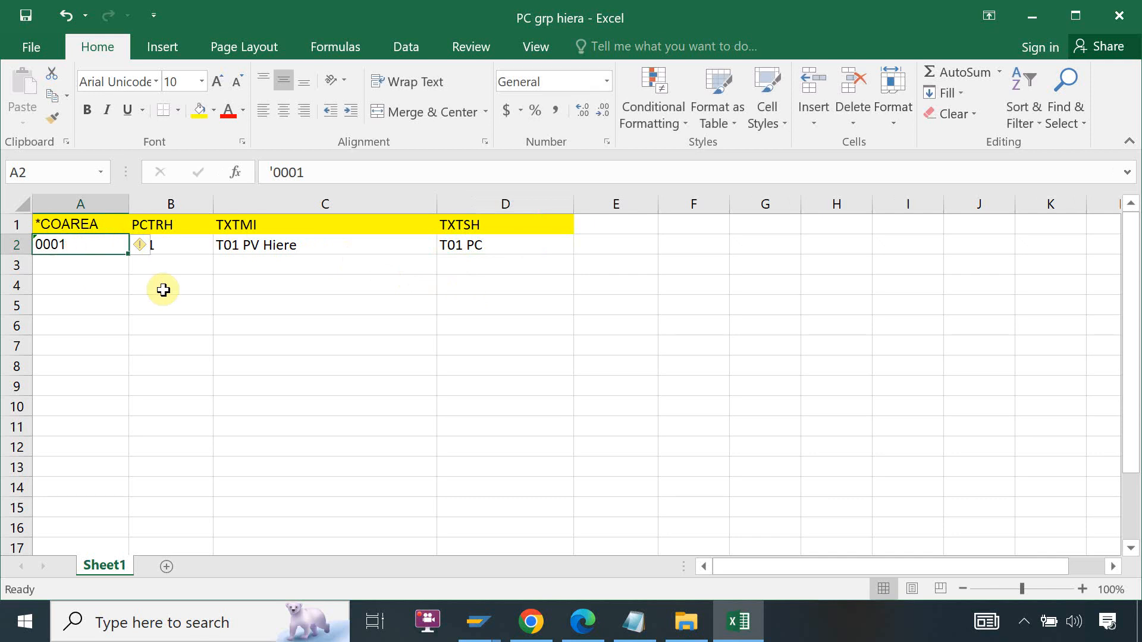
{"action": "key", "text": "ctrl+c"}
{"action": "left_click", "coordinate": [107, 279]}
{"action": "left_click", "coordinate": [119, 271]}
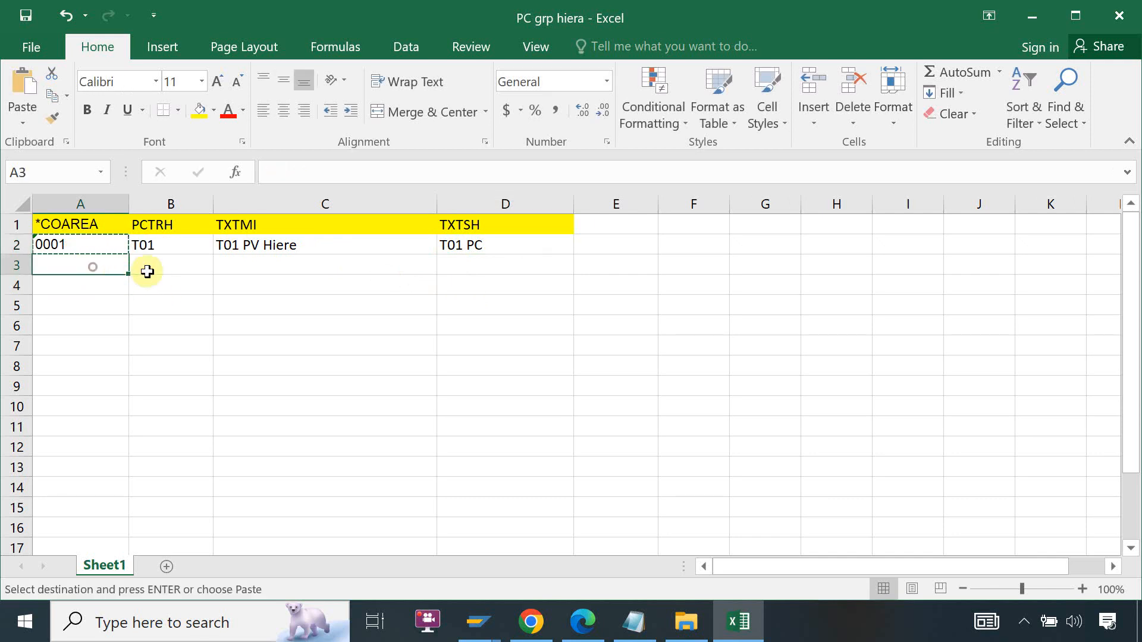
{"action": "key", "text": "ctrl+v"}
{"action": "left_click", "coordinate": [97, 286]}
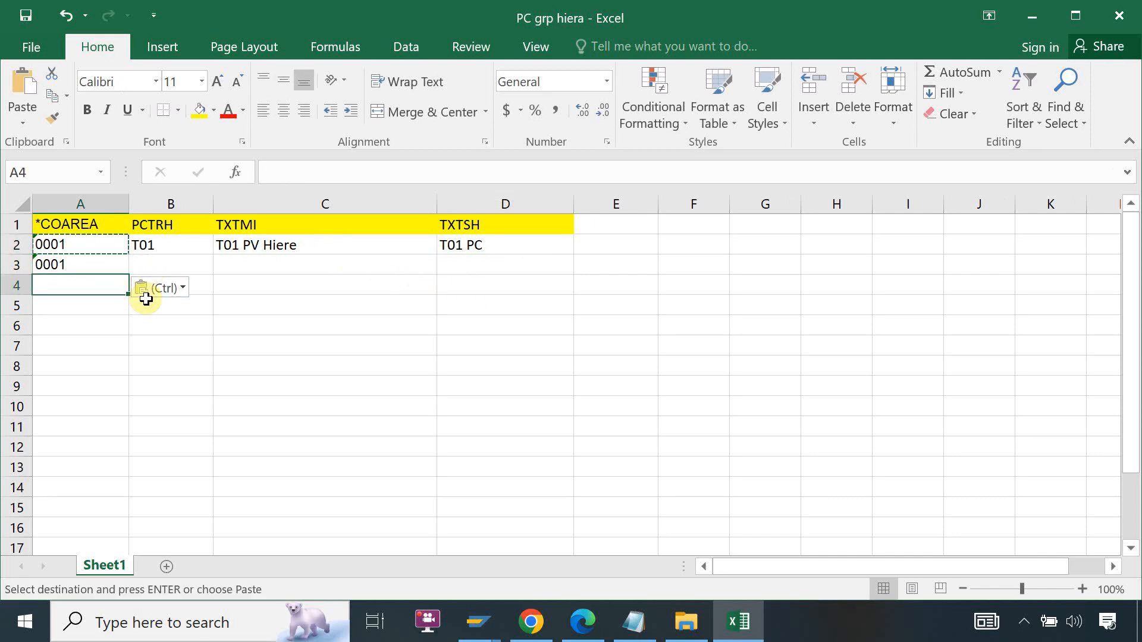
{"action": "key", "text": "ctrl+v"}
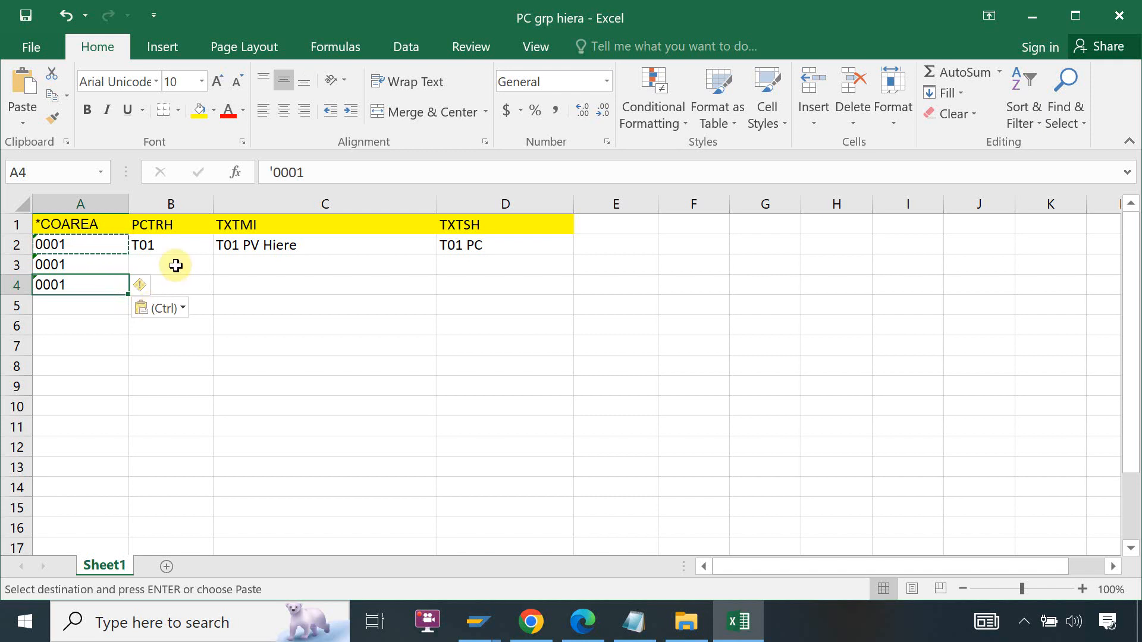
- Enter the PCTRH values T02 in B3 and T03 in B4
{"action": "left_click", "coordinate": [176, 265]}
{"action": "type", "text": "T02"}
{"action": "key", "text": "Tab"}
{"action": "left_click", "coordinate": [175, 288]}
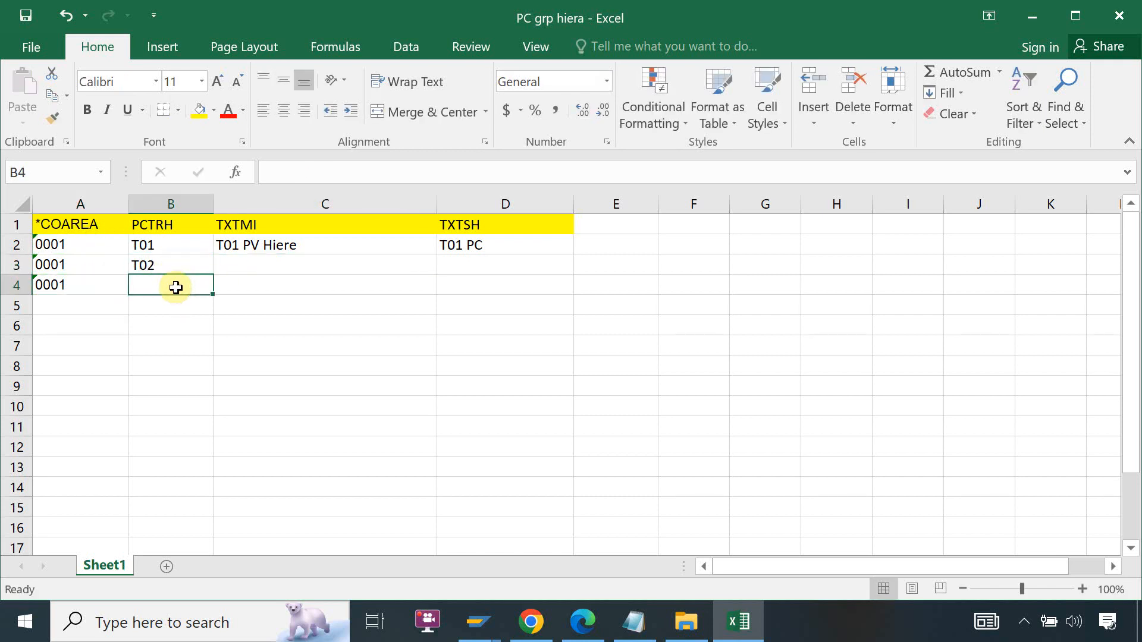
{"action": "type", "text": "T03"}
{"action": "key", "text": "Tab"}
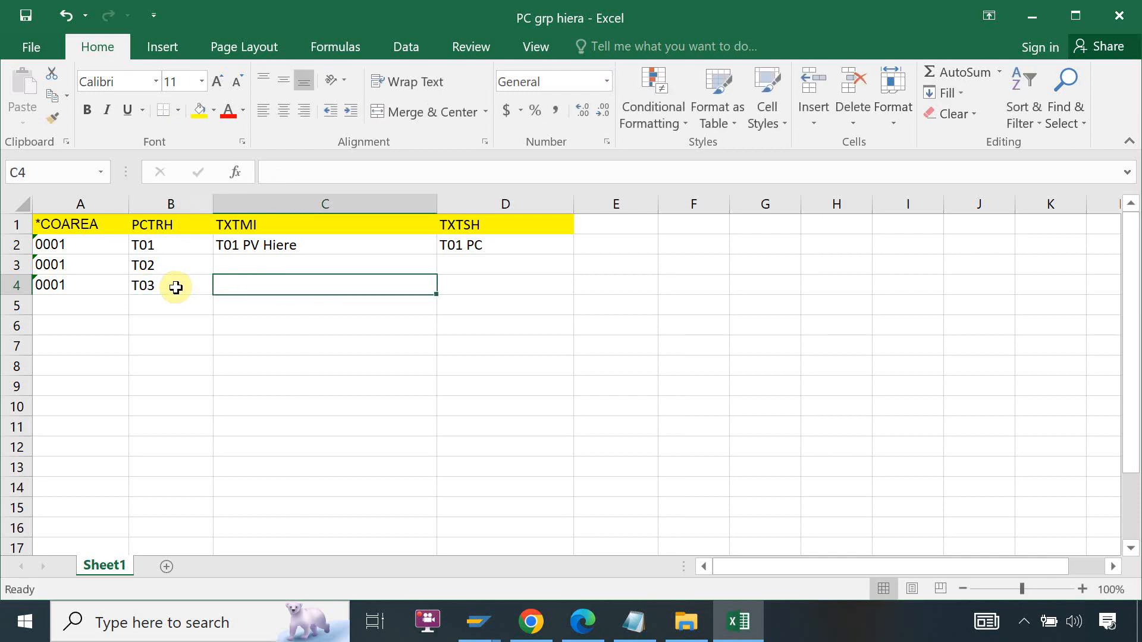
- Copy the TXTMI text from C2 into cells C3 and C4
{"action": "left_click", "coordinate": [239, 265]}
{"action": "left_click", "coordinate": [288, 247]}
{"action": "key", "text": "ctrl+c"}
{"action": "key", "text": "Down"}
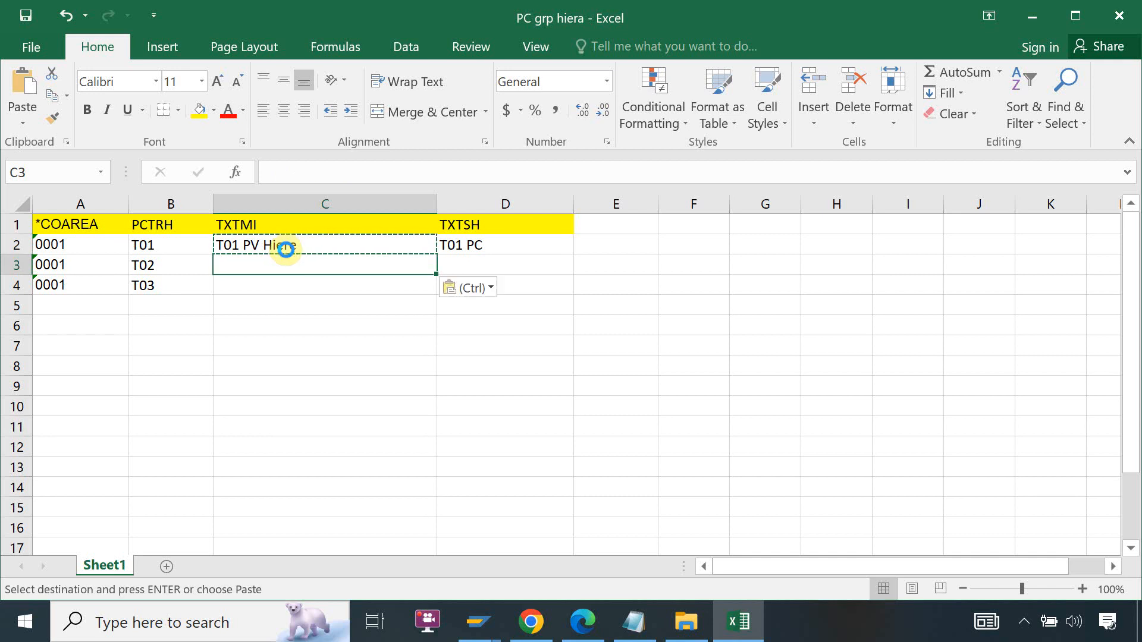
{"action": "key", "text": "ctrl+Down"}
{"action": "key", "text": "ctrl+v"}
{"action": "key", "text": "ctrl+z"}
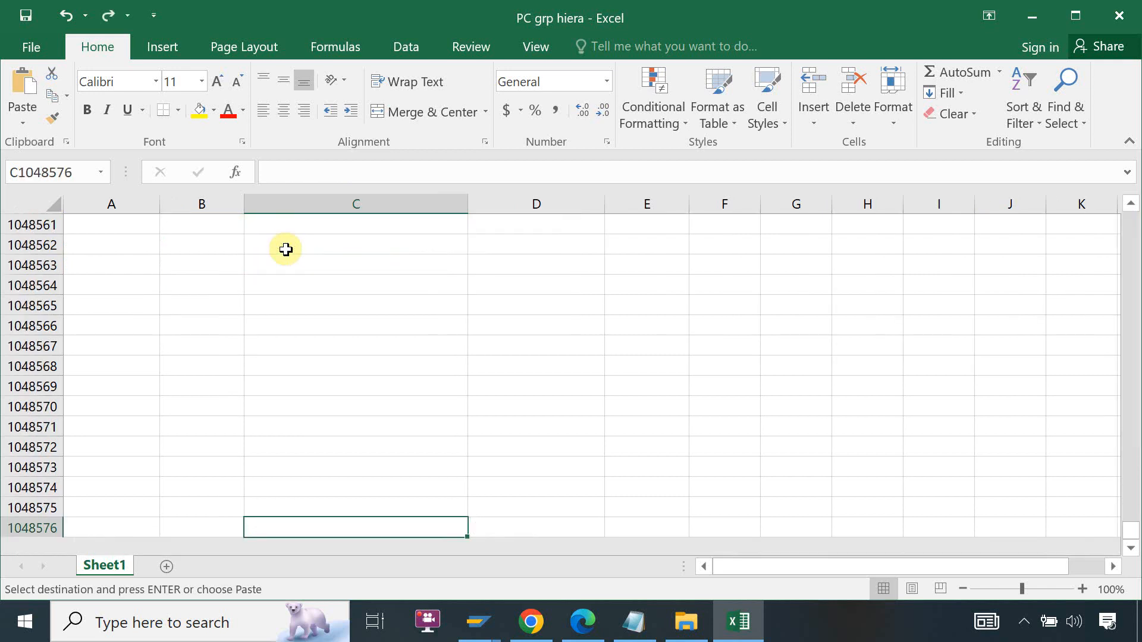
{"action": "key", "text": "ctrl+Up"}
{"action": "key", "text": "Down"}
{"action": "key", "text": "ctrl+v"}
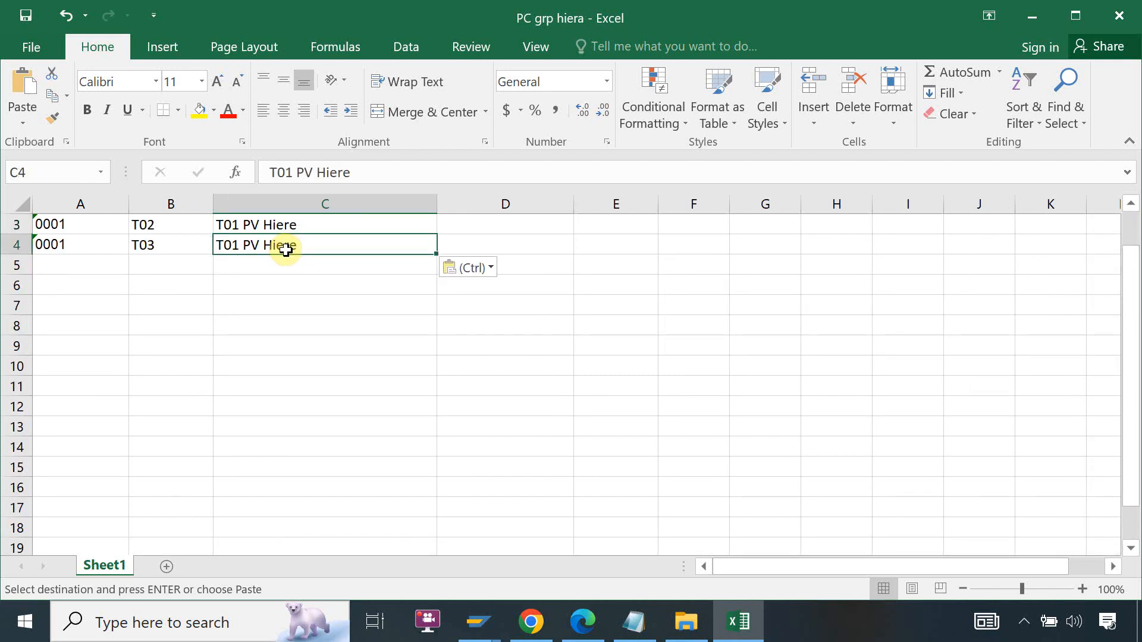
{"action": "left_click_drag", "start_coordinate": [1129, 403], "coordinate": [1129, 368]}
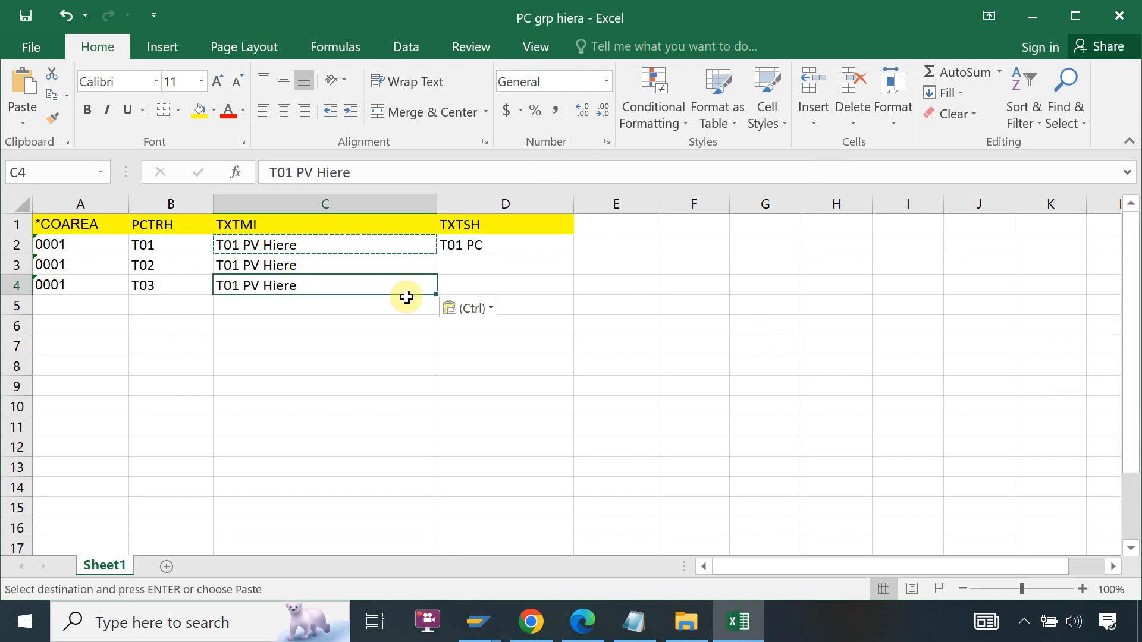
- Copy the TXTSH text from D2 into cells D3 and D4
{"action": "left_click", "coordinate": [473, 240]}
{"action": "key", "text": "ctrl+c"}
{"action": "key", "text": "Down"}
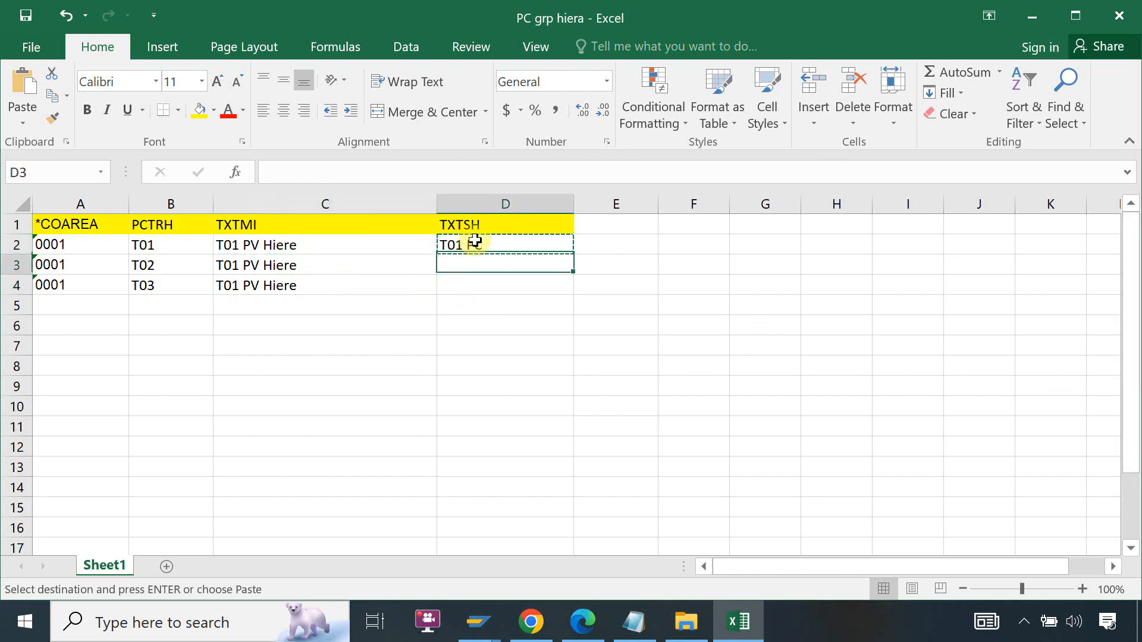
{"action": "key", "text": "ctrl+v"}
{"action": "key", "text": "Down"}
{"action": "key", "text": "ctrl+v"}
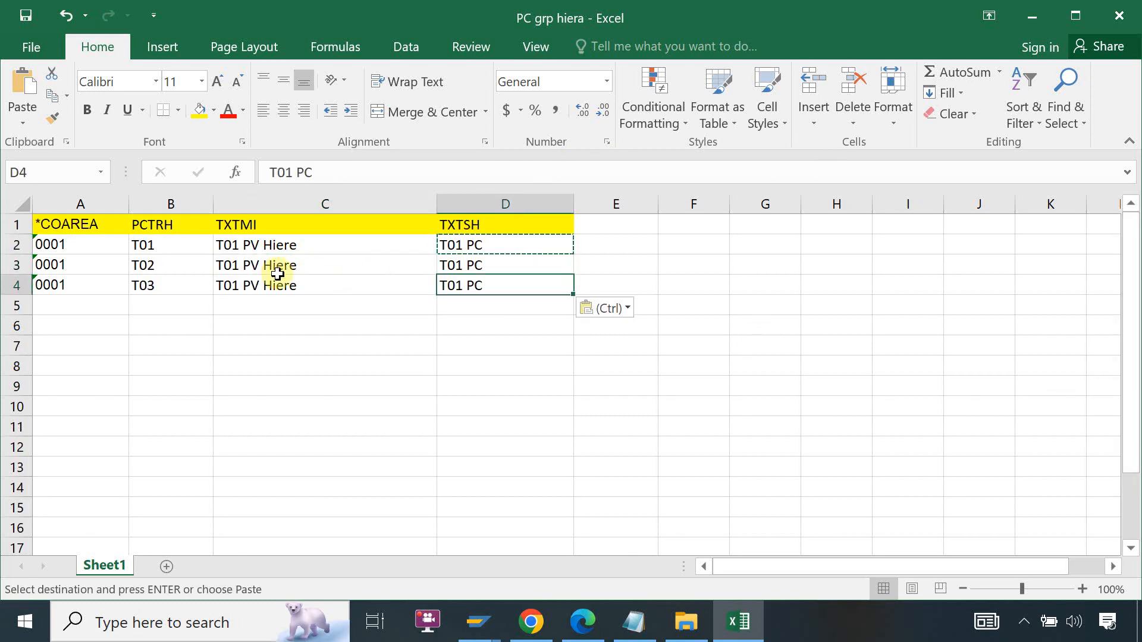
- Change the TXTMI texts to "T02 PV Hiere" in C3 and "T03 PV Hiere" in C4
{"action": "double_click", "coordinate": [248, 262]}
{"action": "key", "text": "BackSpace"}
{"action": "type", "text": "2"}
{"action": "double_click", "coordinate": [238, 285]}
{"action": "key", "text": "BackSpace"}
{"action": "type", "text": "3"}
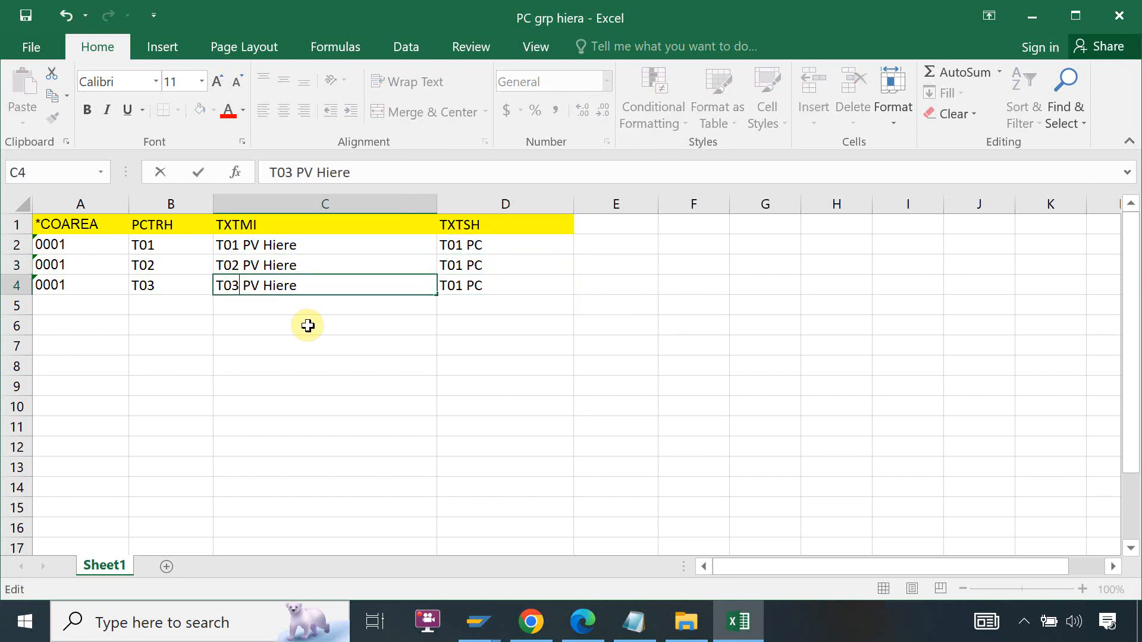
- Change the TXTSH texts to "T02 PC" in D3 and "T03 PC" in D4
{"action": "double_click", "coordinate": [469, 262]}
{"action": "key", "text": "BackSpace"}
{"action": "type", "text": "2"}
{"action": "left_click", "coordinate": [467, 287]}
{"action": "double_click", "coordinate": [467, 286]}
{"action": "key", "text": "BackSpace"}
{"action": "type", "text": "3"}
{"action": "left_click", "coordinate": [303, 340]}
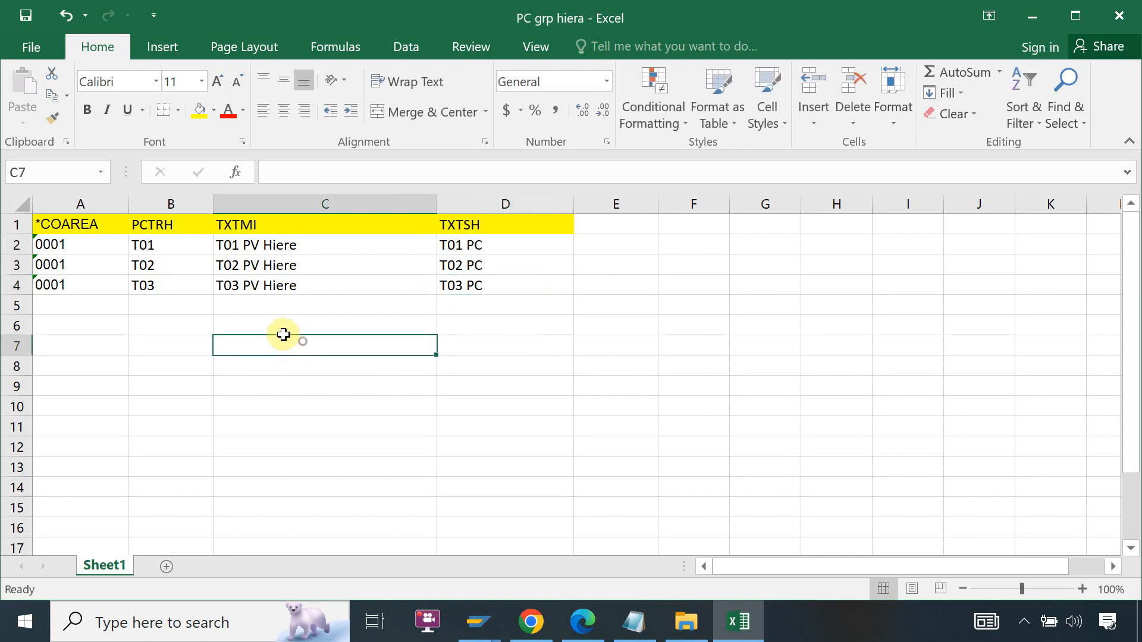
- Review the completed table in A1:D4 and close the PC grp hiera workbook
{"action": "left_click_drag", "start_coordinate": [56, 222], "coordinate": [447, 277]}
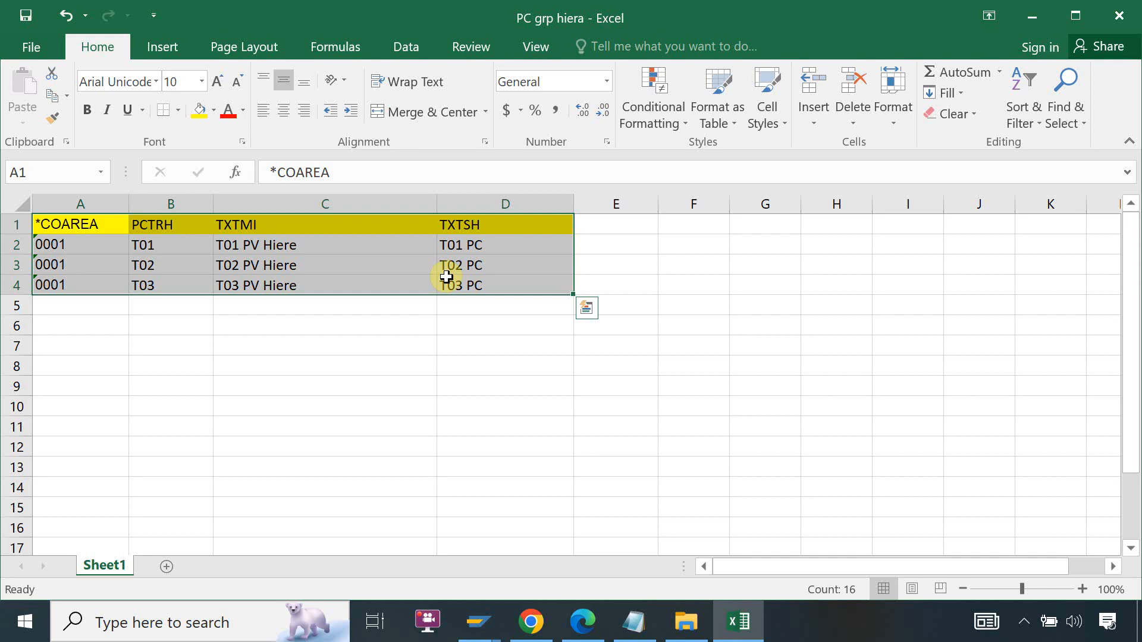
{"action": "left_click", "coordinate": [284, 366]}
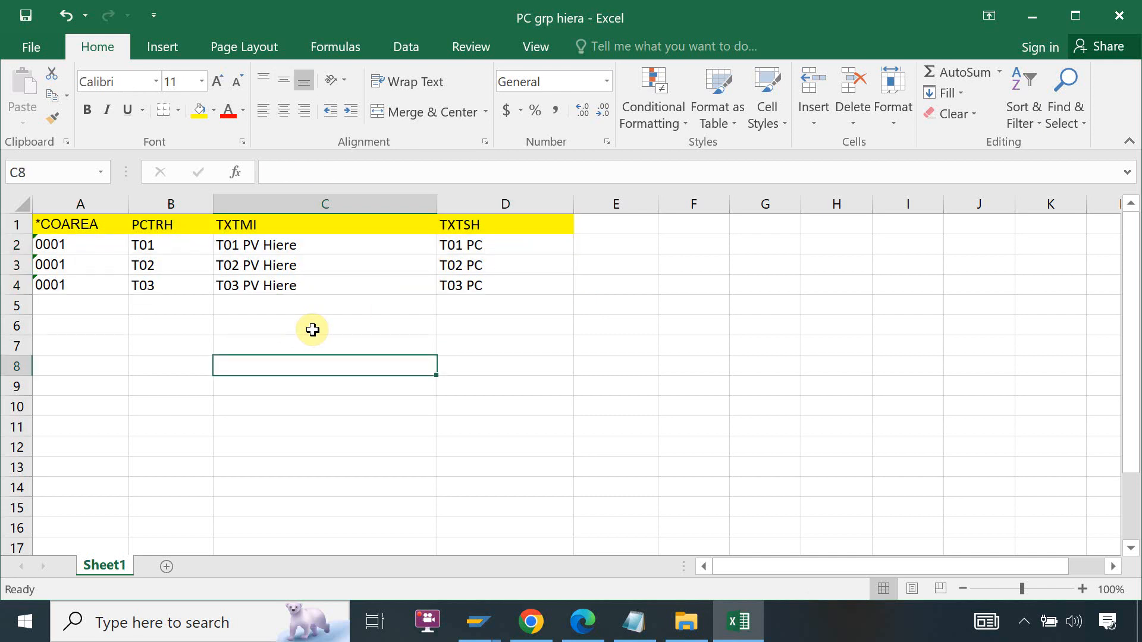
{"action": "left_click", "coordinate": [1120, 15]}
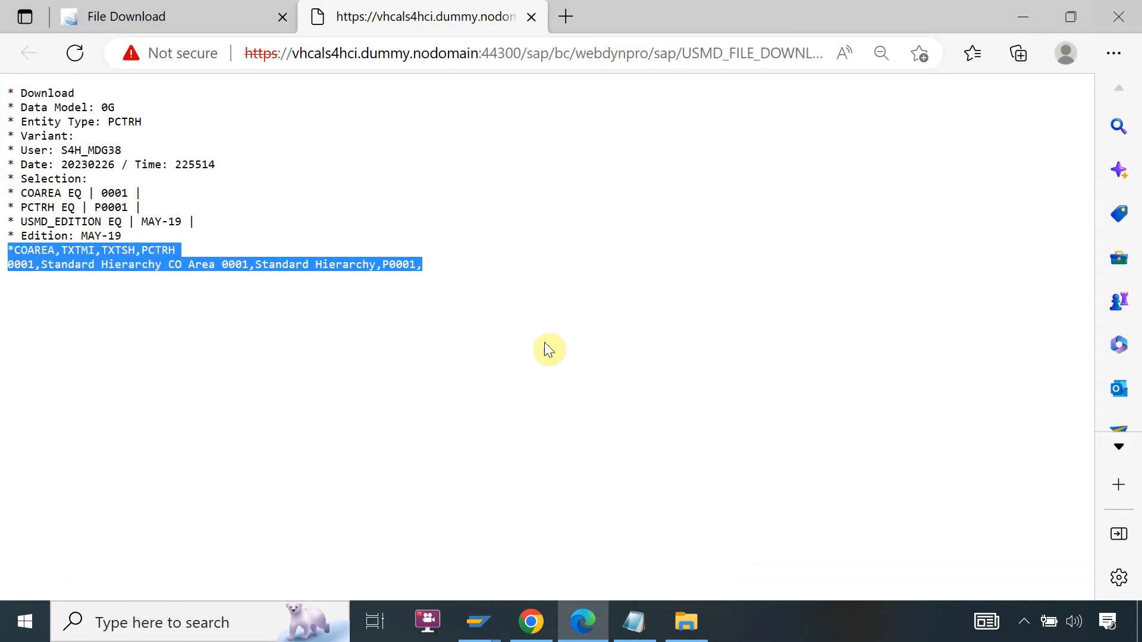
- Close the displayed download file and leave File Download for the SAP home page
{"action": "left_click", "coordinate": [533, 16]}
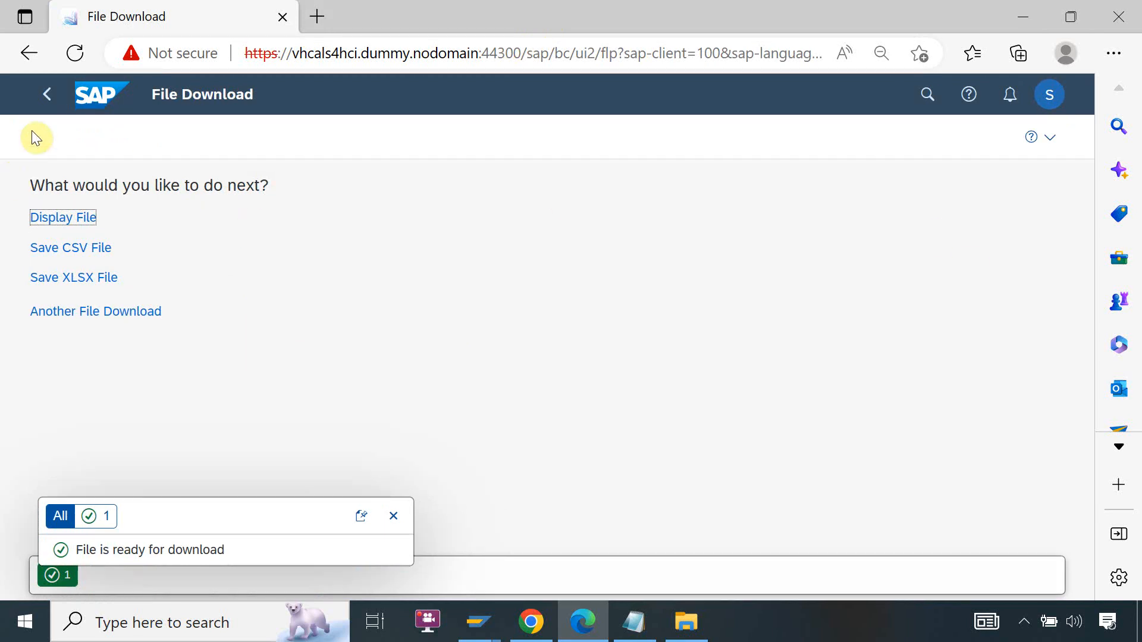
{"action": "left_click", "coordinate": [57, 101]}
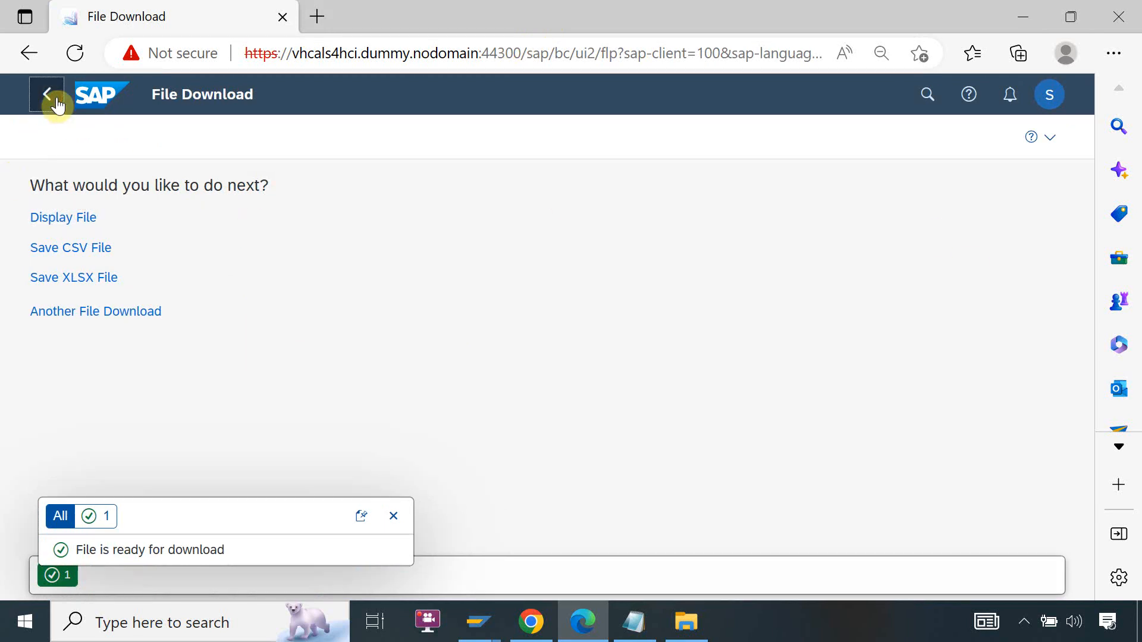
{"action": "left_click", "coordinate": [665, 186]}
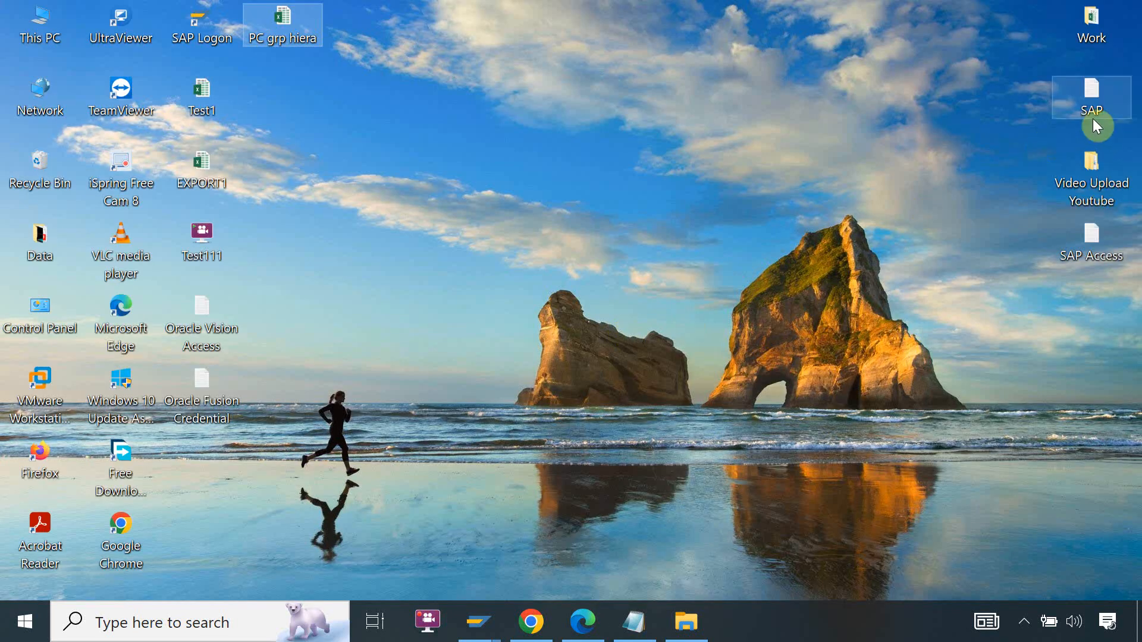
- Reopen the PC grp hiera workbook from the desktop, check the PCTRH and TXTMI headers, and close it with changes saved
{"action": "double_click", "coordinate": [296, 41]}
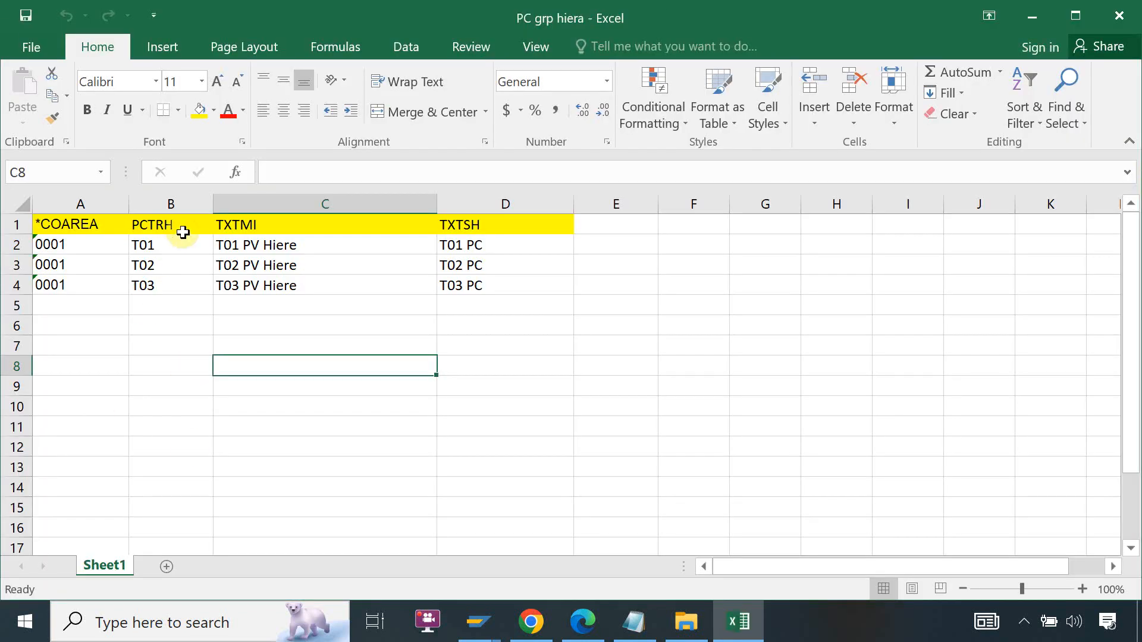
{"action": "left_click", "coordinate": [169, 225]}
{"action": "left_click", "coordinate": [250, 224]}
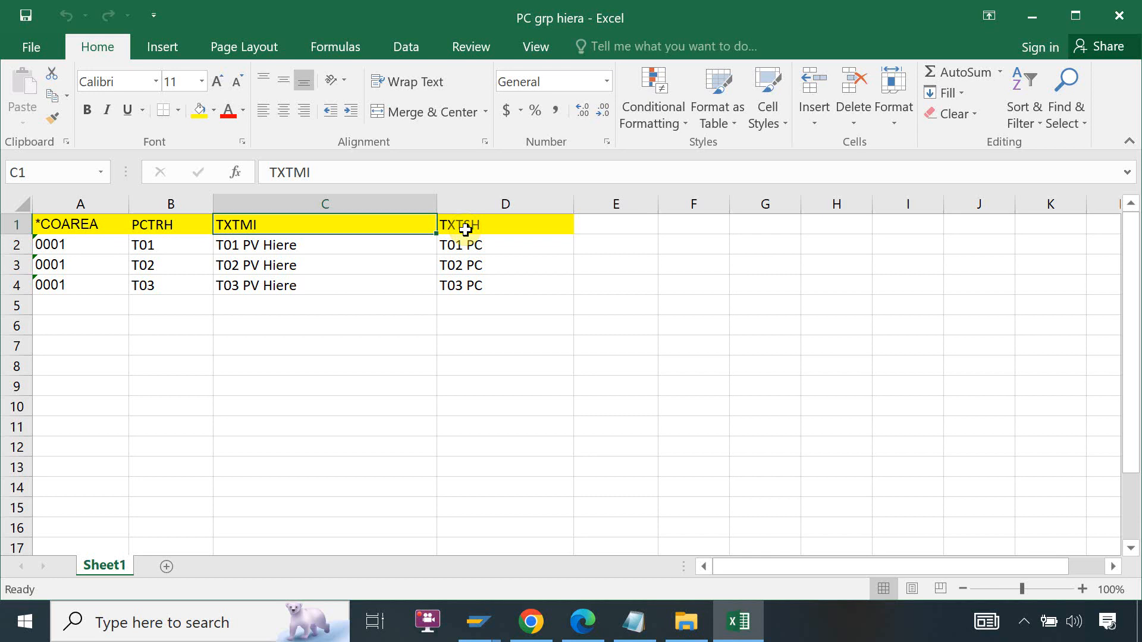
{"action": "double_click", "coordinate": [265, 224]}
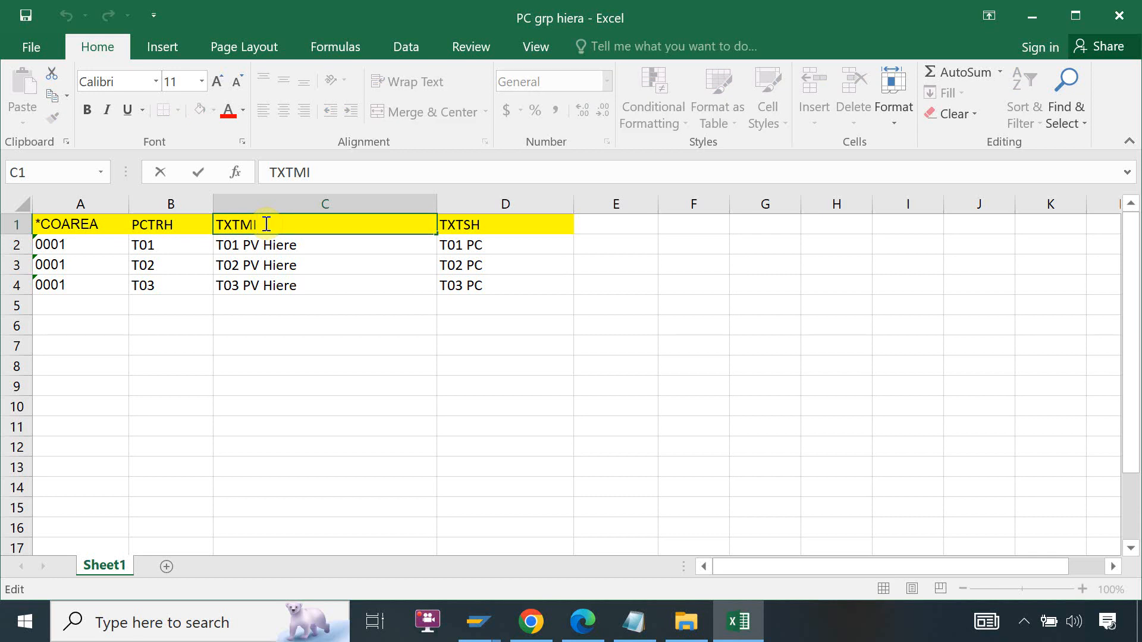
{"action": "left_click", "coordinate": [1119, 15]}
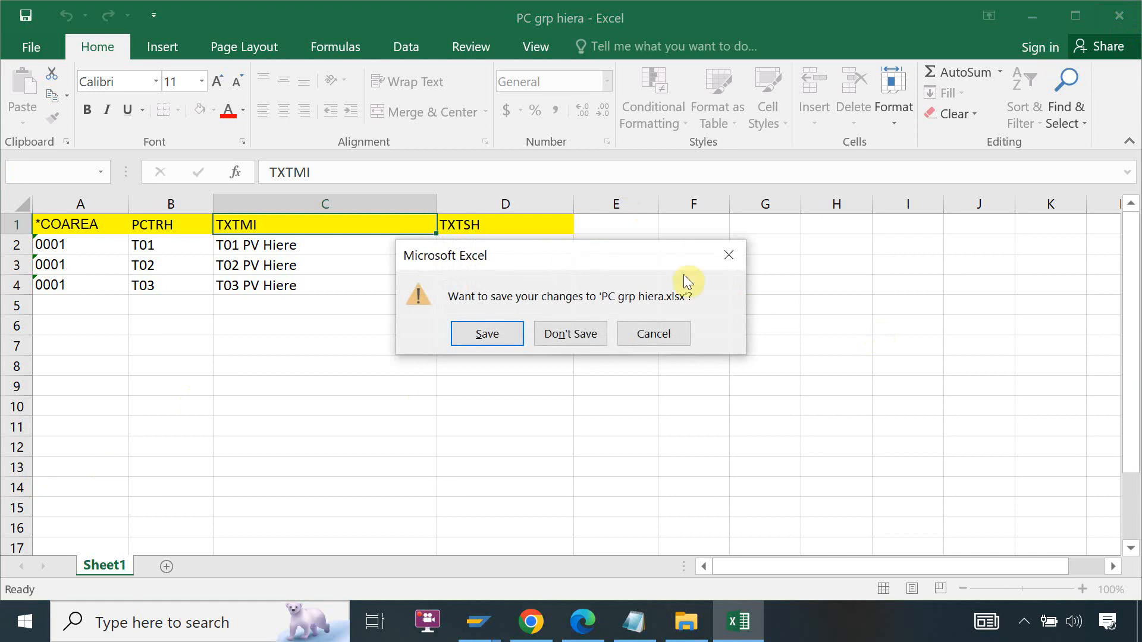
{"action": "left_click", "coordinate": [502, 335]}
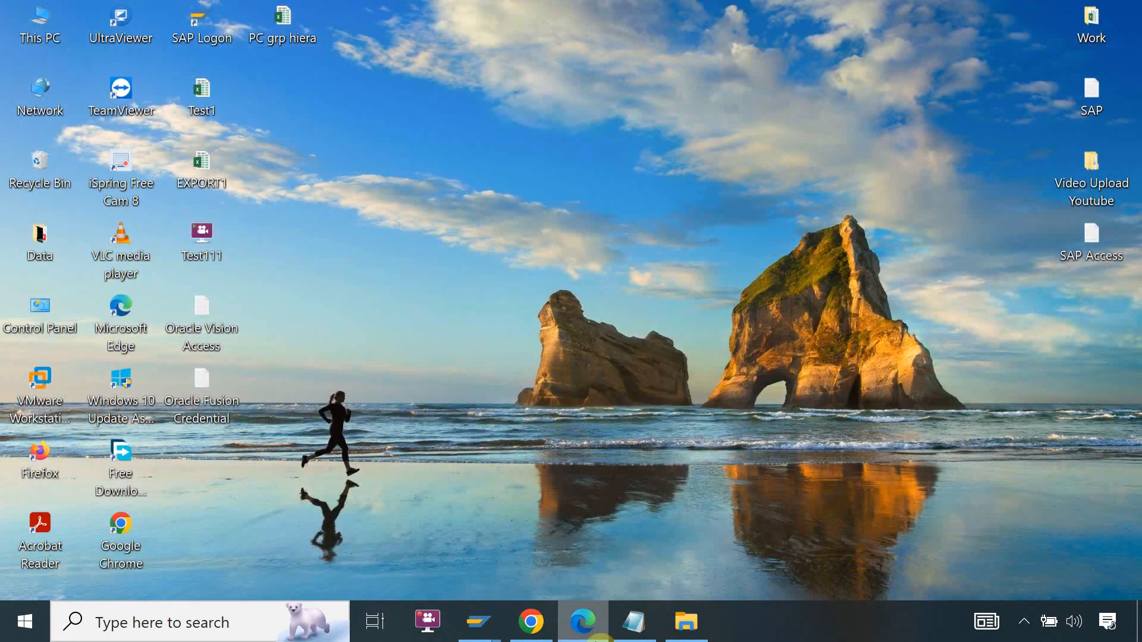
- Switch to SAP in Edge, open File Upload, and choose Profit Center Hierarchy as the entity type
{"action": "left_click", "coordinate": [598, 638]}
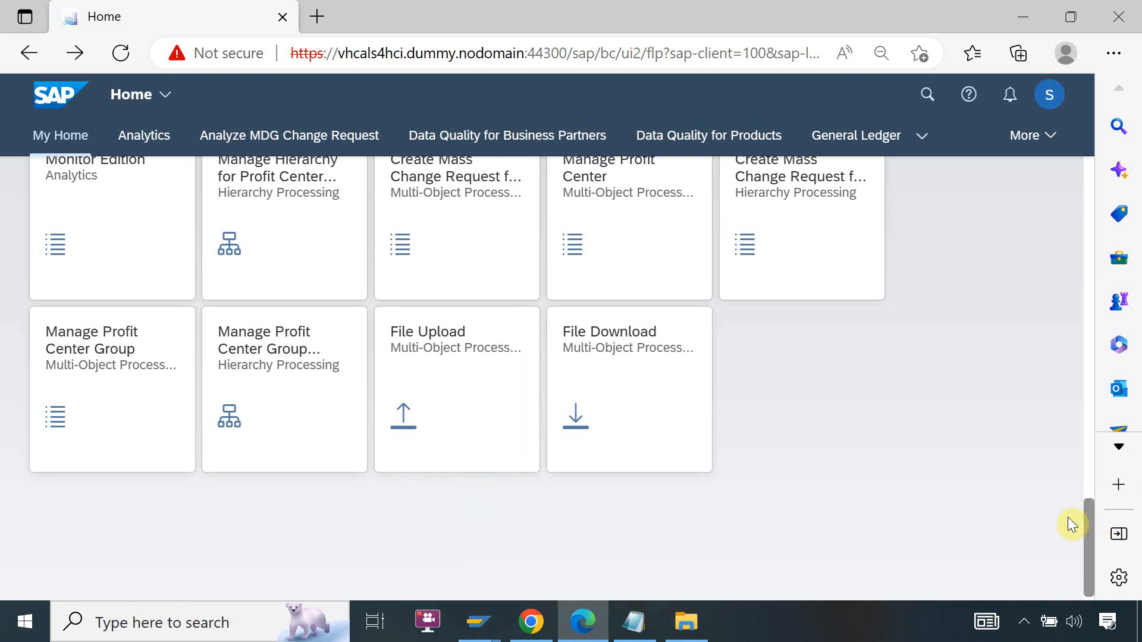
{"action": "left_click", "coordinate": [426, 334]}
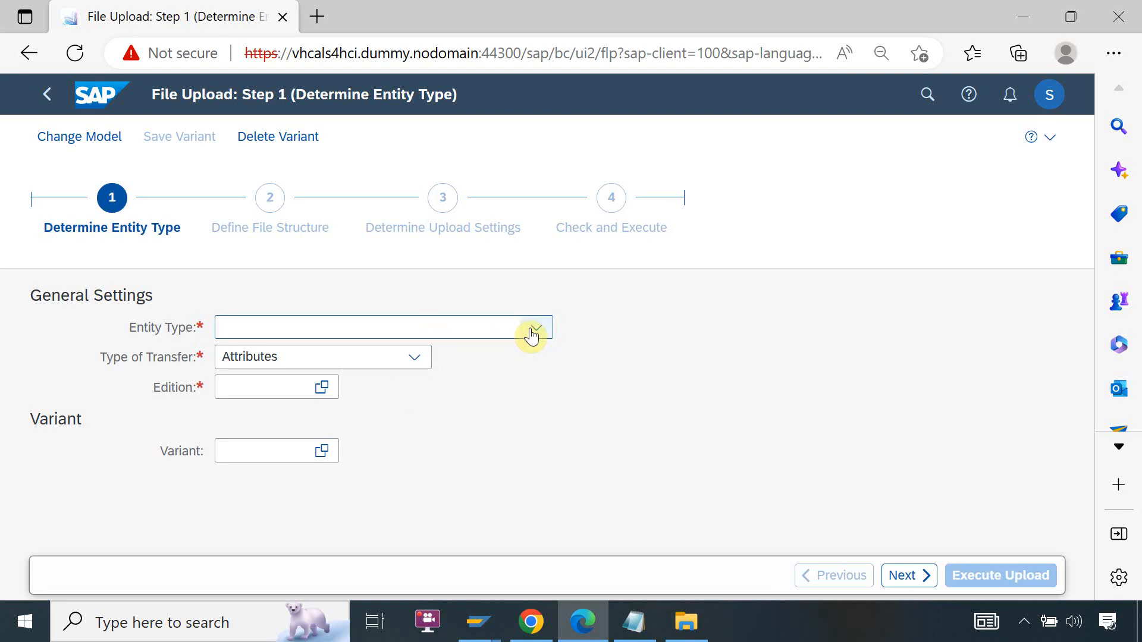
{"action": "left_click", "coordinate": [530, 329]}
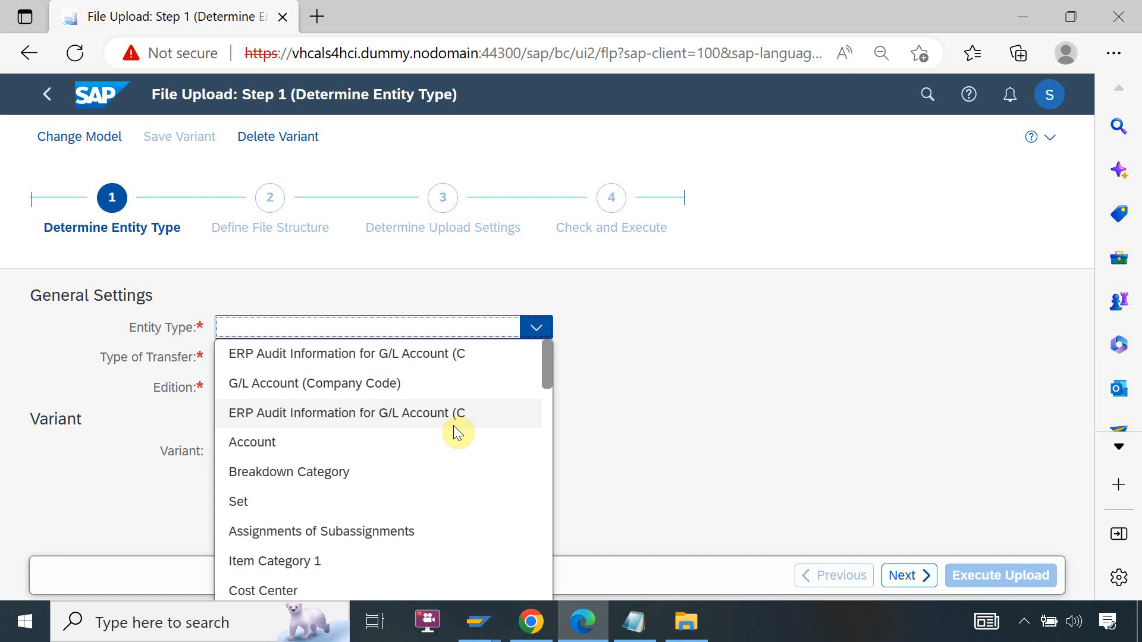
{"action": "key", "text": "p"}
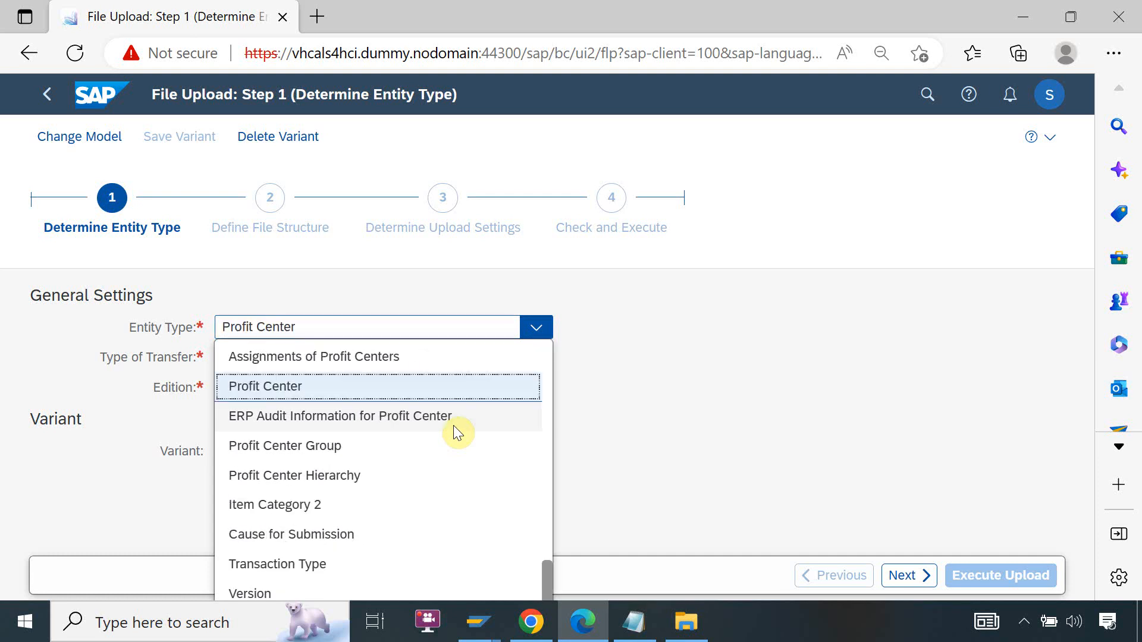
{"action": "key", "text": "Down"}
{"action": "key", "text": "Down"}
{"action": "key", "text": "Down"}
{"action": "key", "text": "Return"}
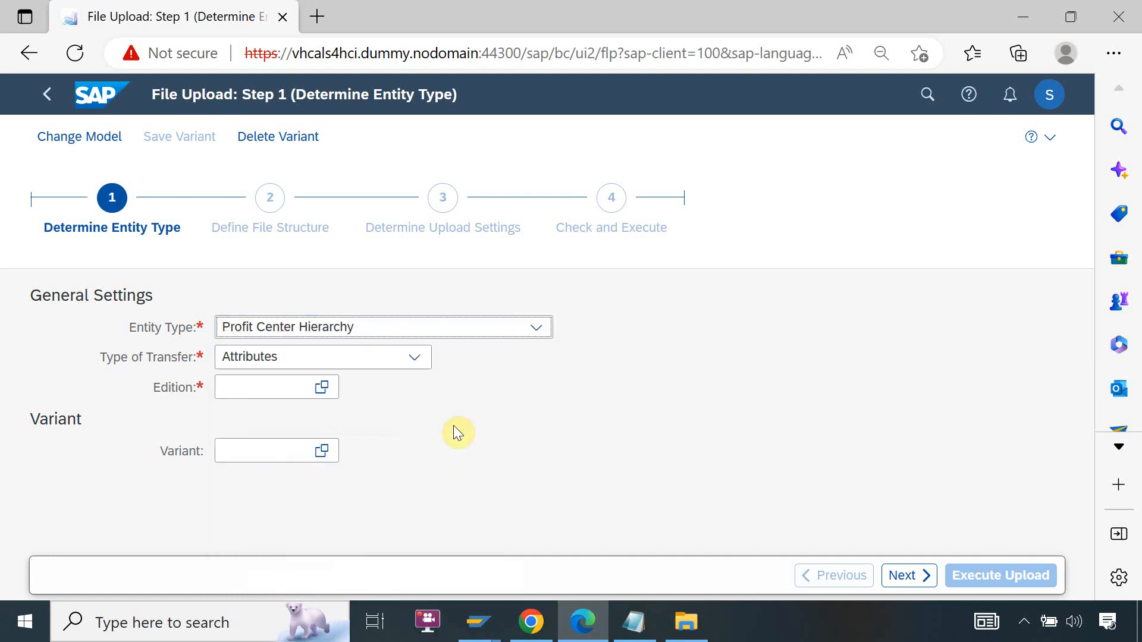
- Set the upload's edition to JUN-19, with Attributes as the type of transfer
{"action": "left_click", "coordinate": [394, 362]}
{"action": "left_click", "coordinate": [394, 363]}
{"action": "left_click", "coordinate": [326, 394]}
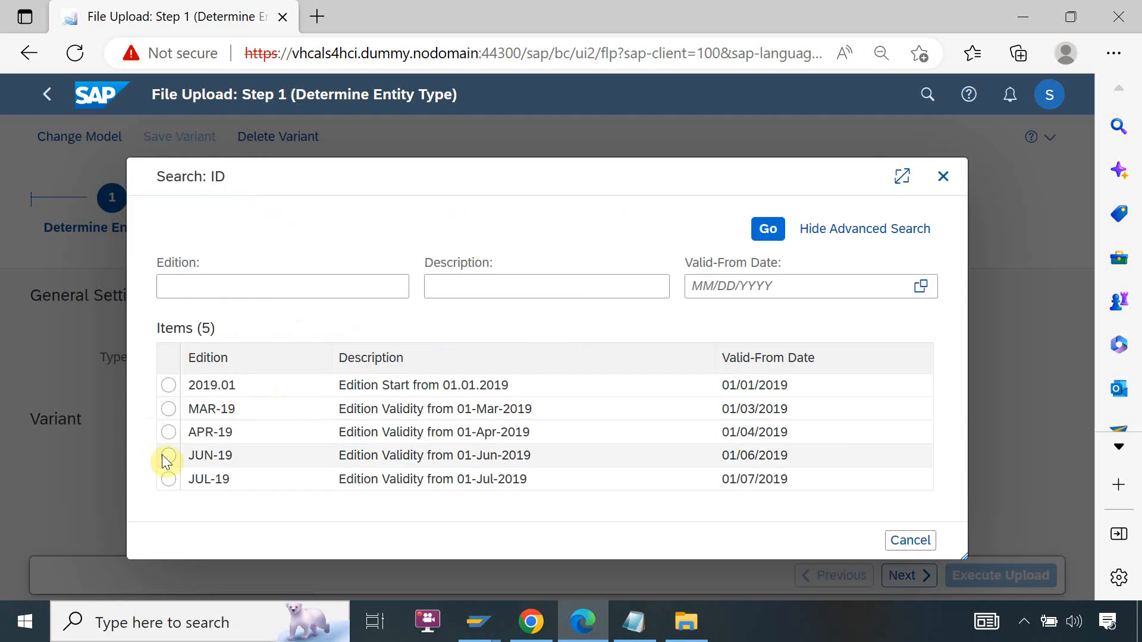
{"action": "left_click", "coordinate": [208, 458]}
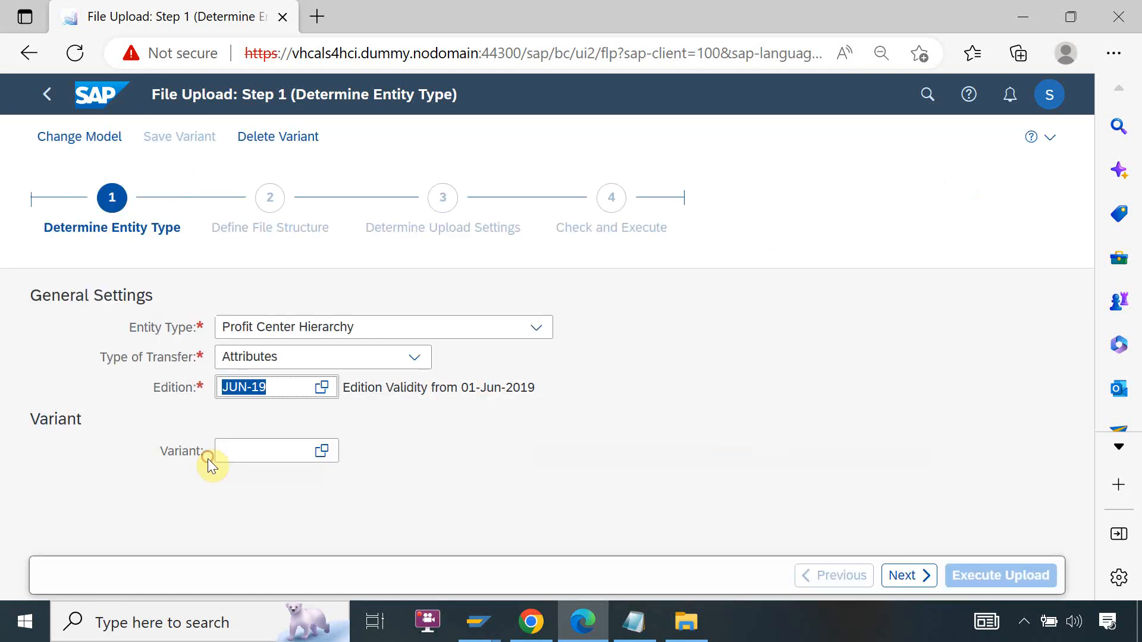
- Look up the data transfer variants for the upload and close the search without choosing one
{"action": "left_click", "coordinate": [525, 475]}
{"action": "left_click", "coordinate": [314, 457]}
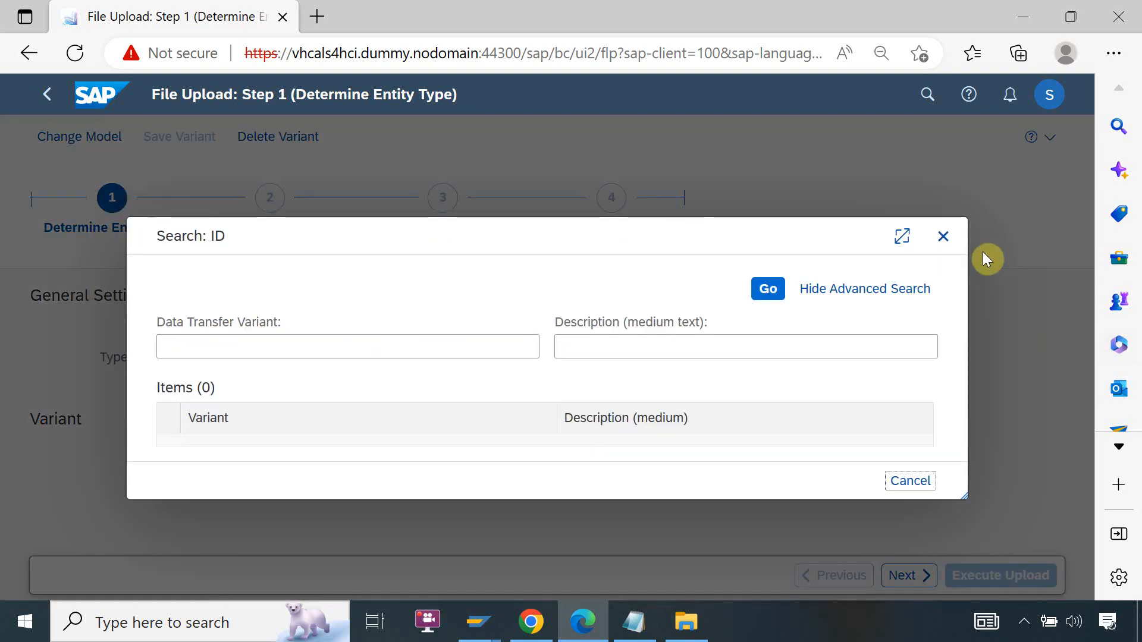
{"action": "left_click", "coordinate": [943, 238]}
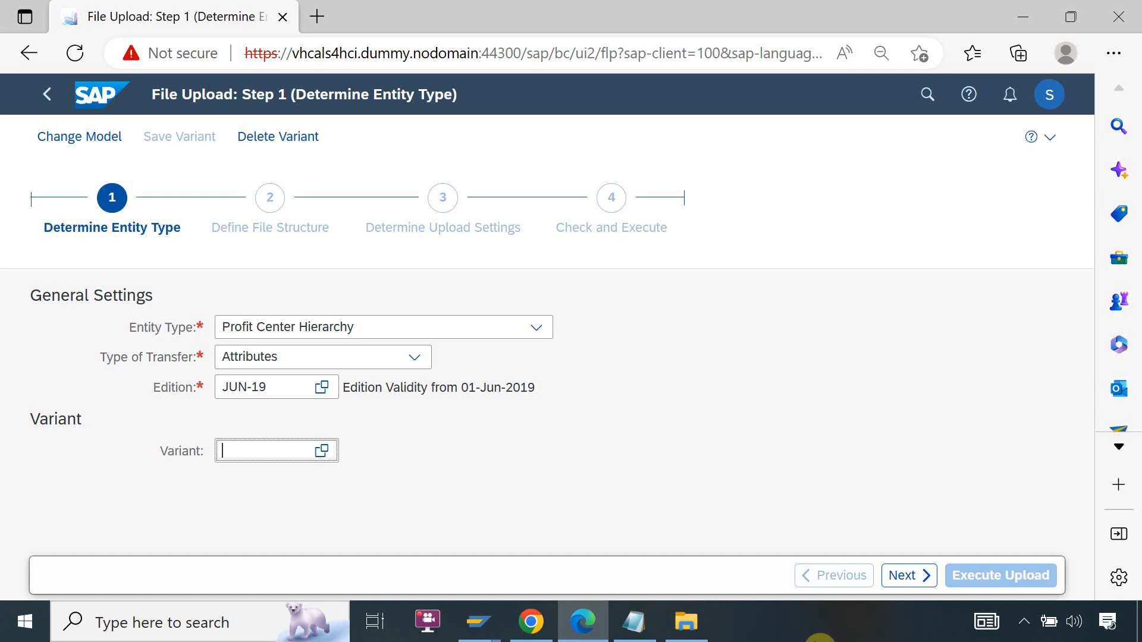
- Continue to Define File Structure and add Controlling Area, both description texts and Profit Center Hierarchy to the Data Row
{"action": "left_click", "coordinate": [910, 576]}
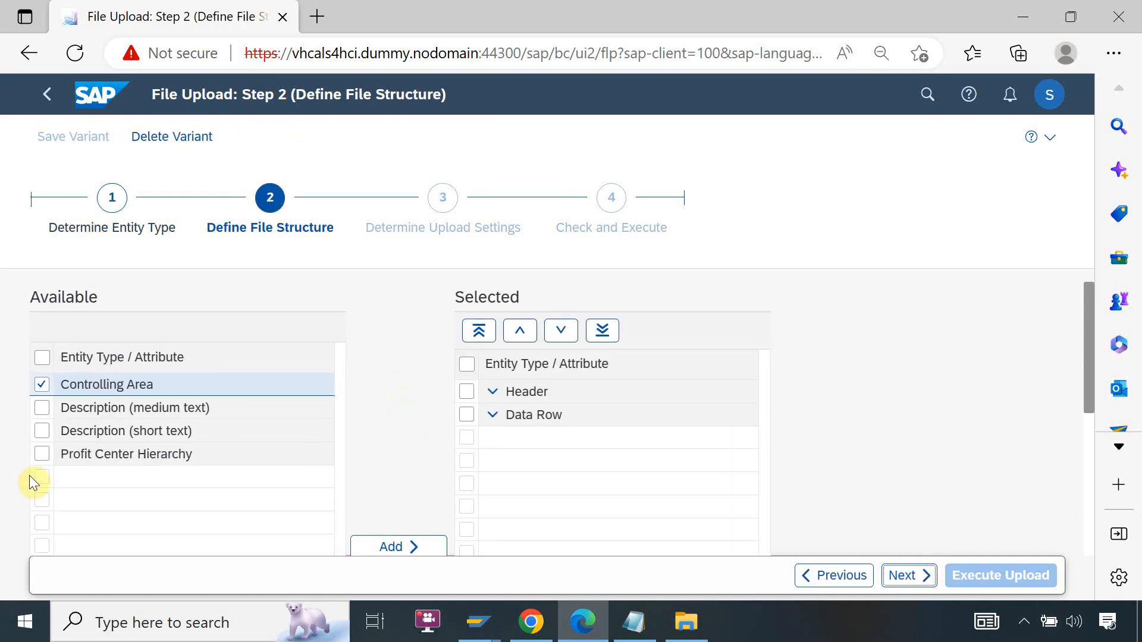
{"action": "left_click", "coordinate": [469, 416]}
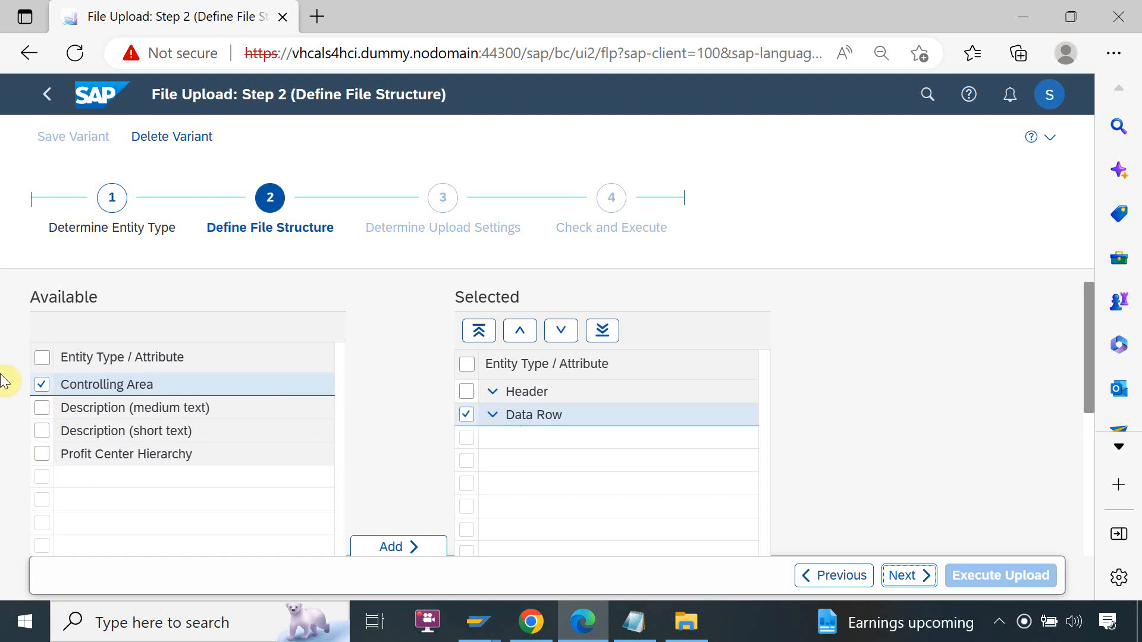
{"action": "left_click", "coordinate": [42, 454]}
{"action": "left_click", "coordinate": [42, 430]}
{"action": "left_click", "coordinate": [42, 408]}
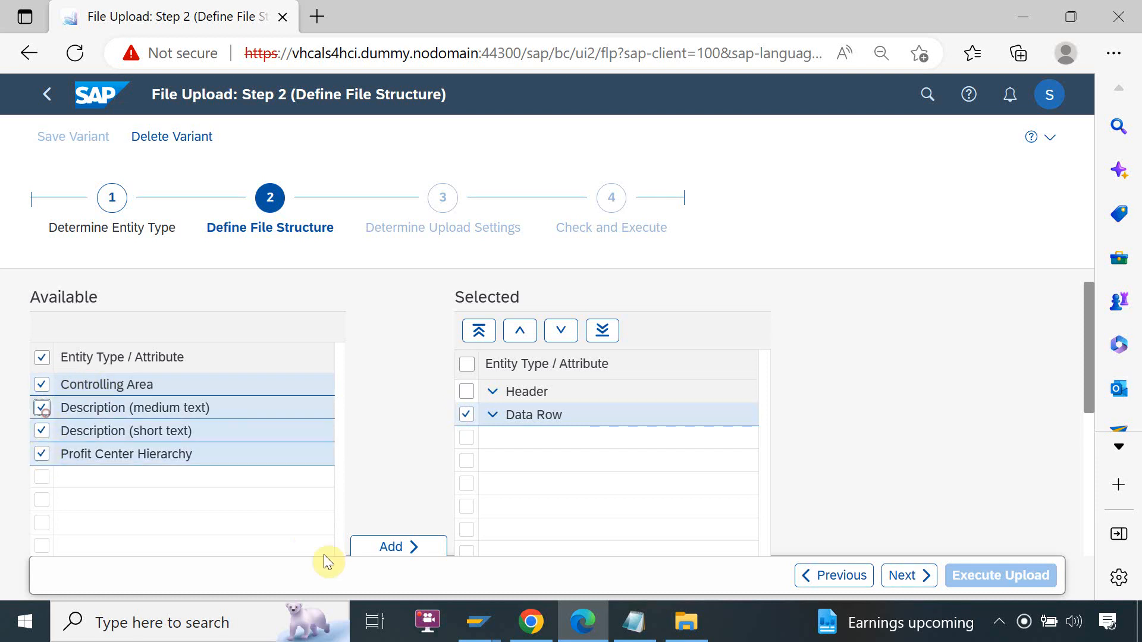
{"action": "left_click", "coordinate": [373, 549]}
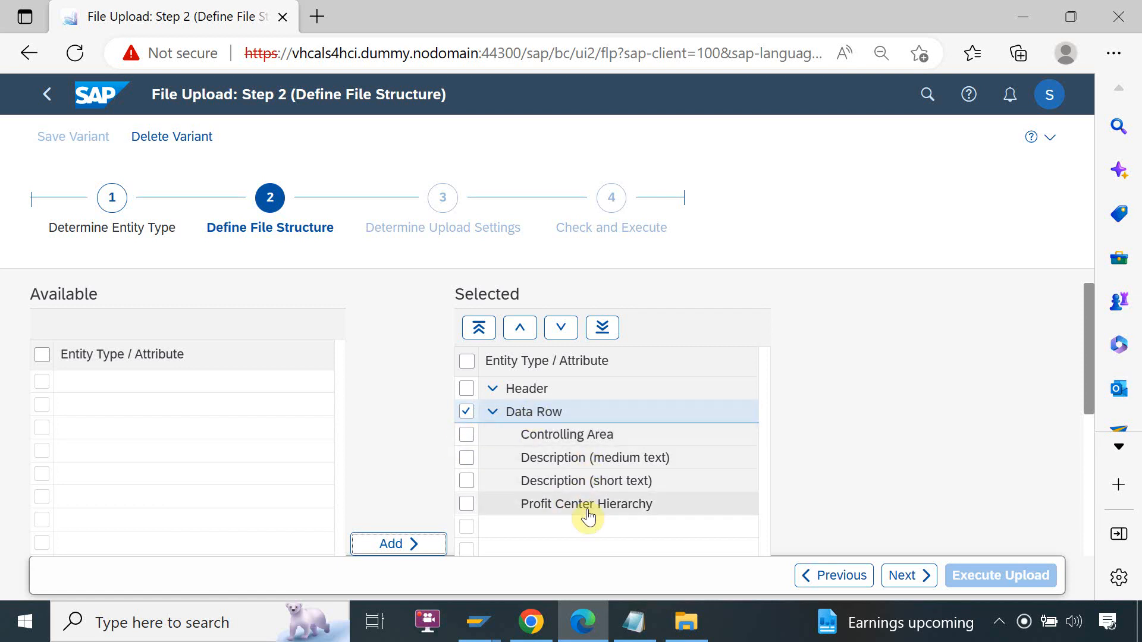
- Reopen the PC grp hiera workbook from the desktop and examine the column headers in A1:D1
{"action": "key", "text": "super+d"}
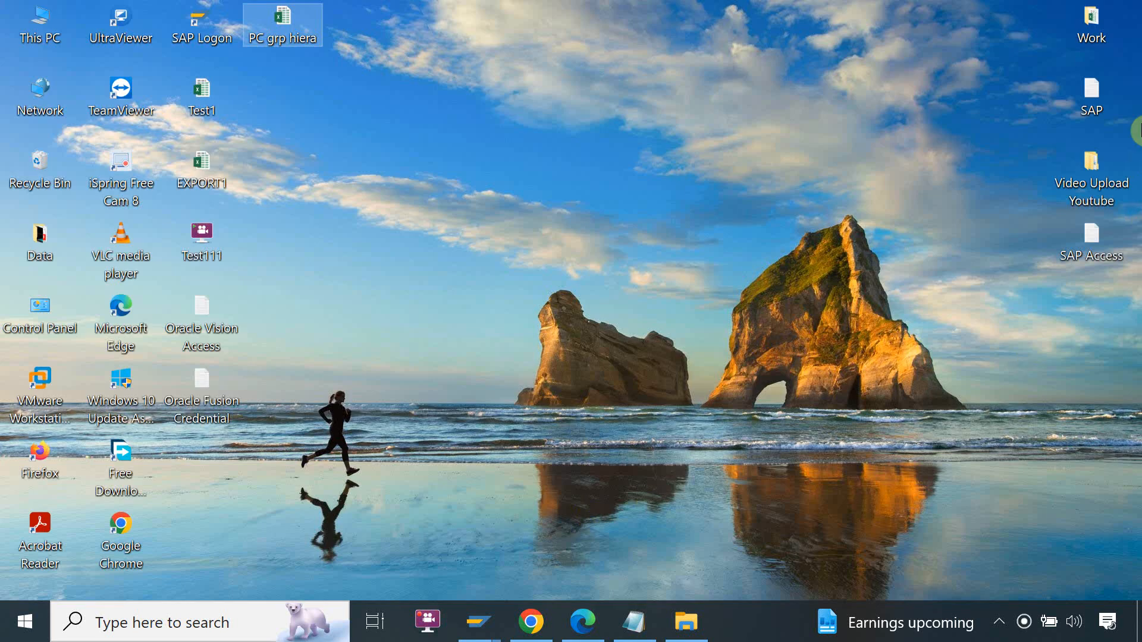
{"action": "double_click", "coordinate": [271, 23]}
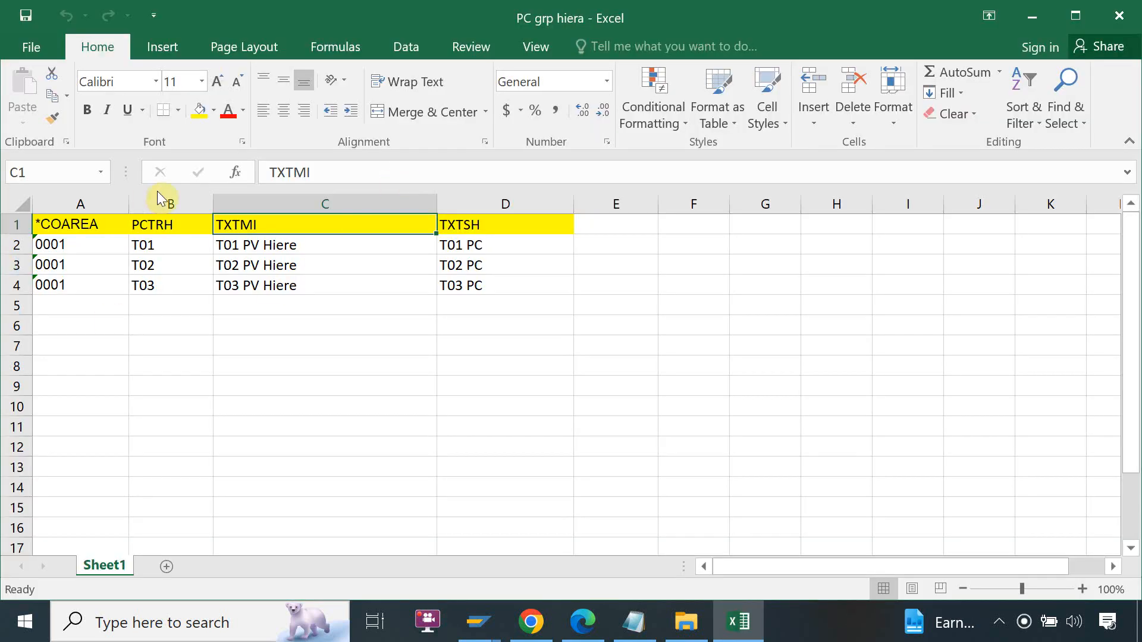
{"action": "left_click_drag", "start_coordinate": [98, 224], "coordinate": [450, 225]}
- Compare the workbook's columns COAREA, PCTRH, TXTMI and TXTSH one by one with the attribute order of the upload's Data Row
{"action": "key", "text": "alt+Tab"}
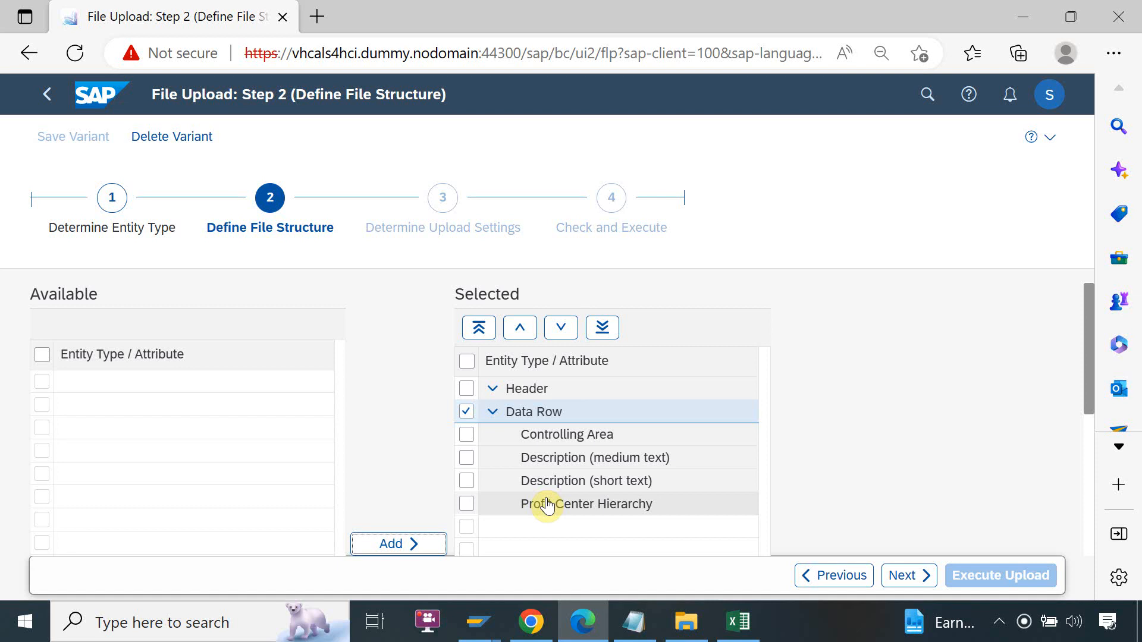
{"action": "key", "text": "alt+Tab"}
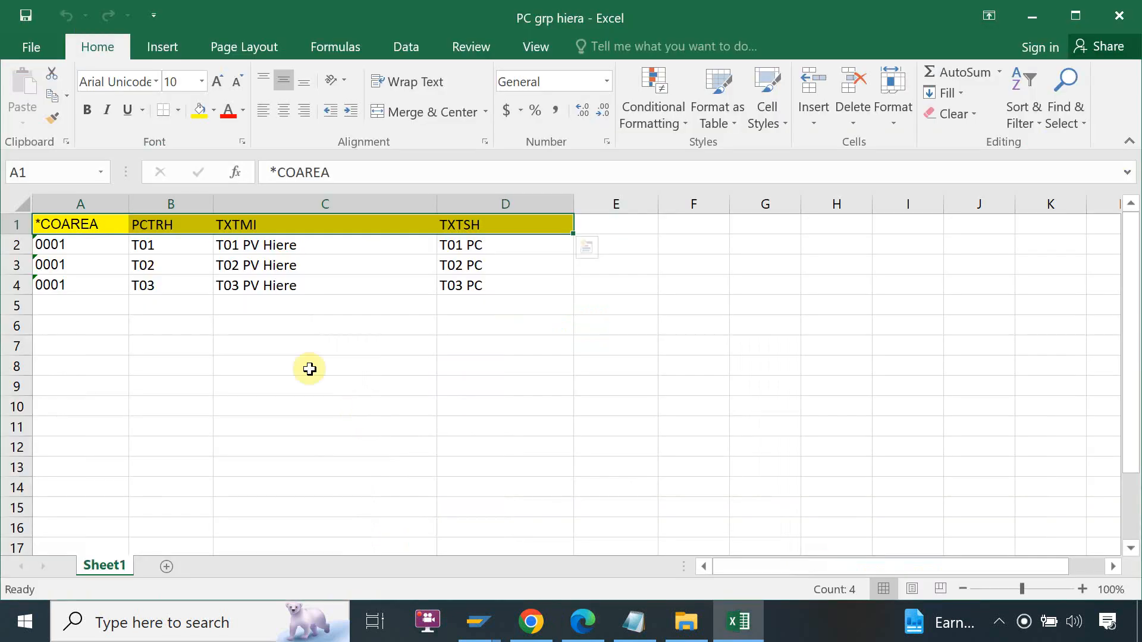
{"action": "left_click", "coordinate": [86, 226]}
{"action": "key", "text": "alt+Tab"}
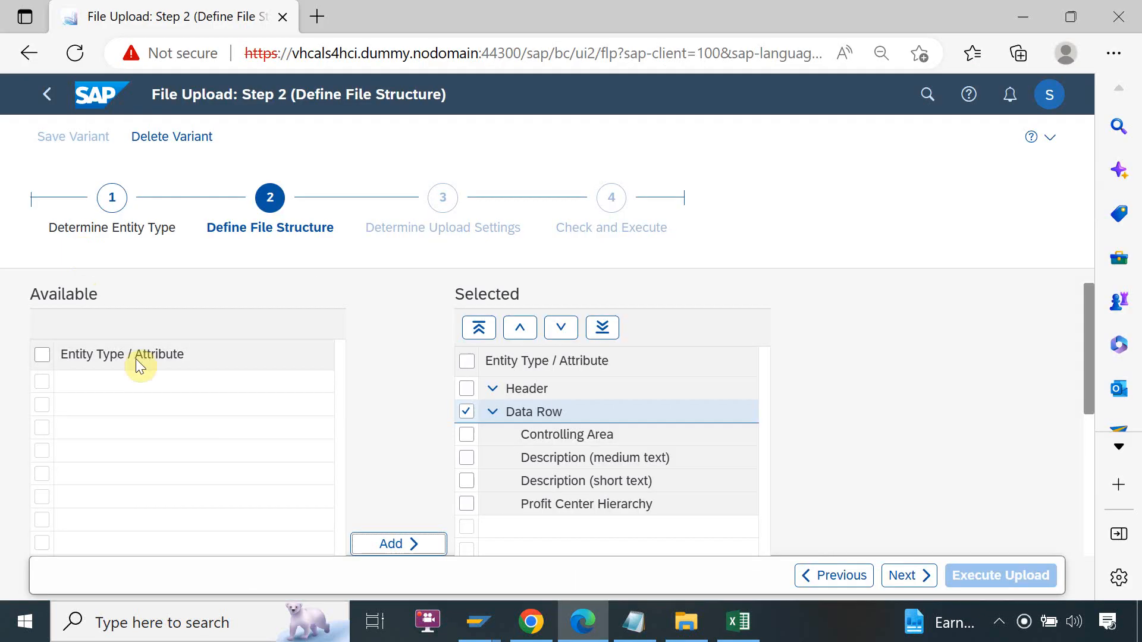
{"action": "key", "text": "alt+Tab"}
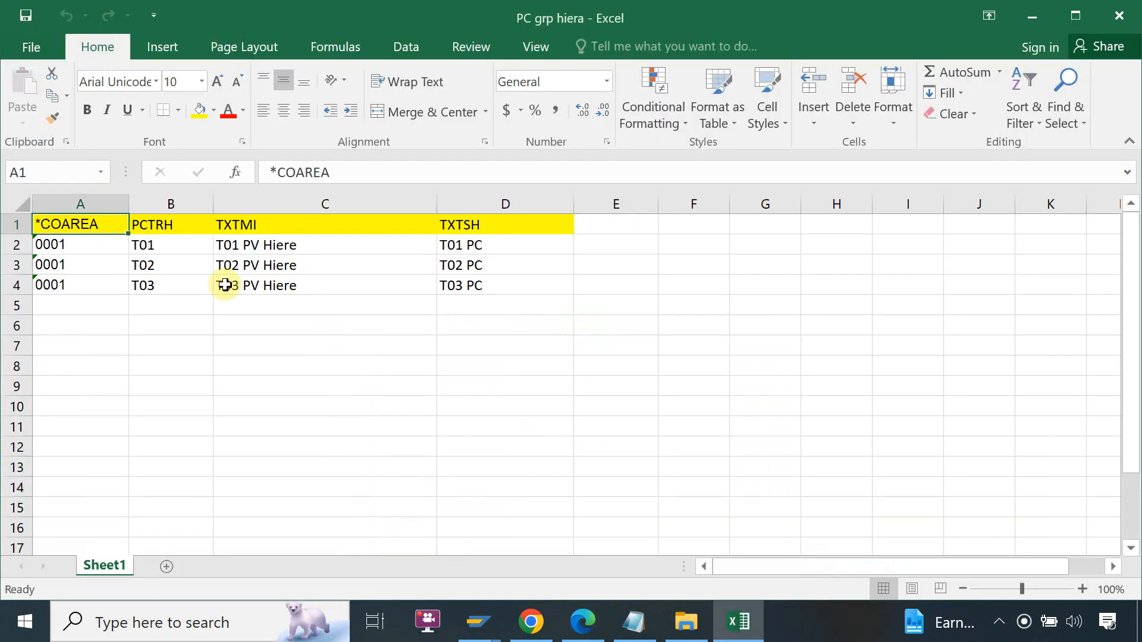
{"action": "left_click", "coordinate": [162, 245]}
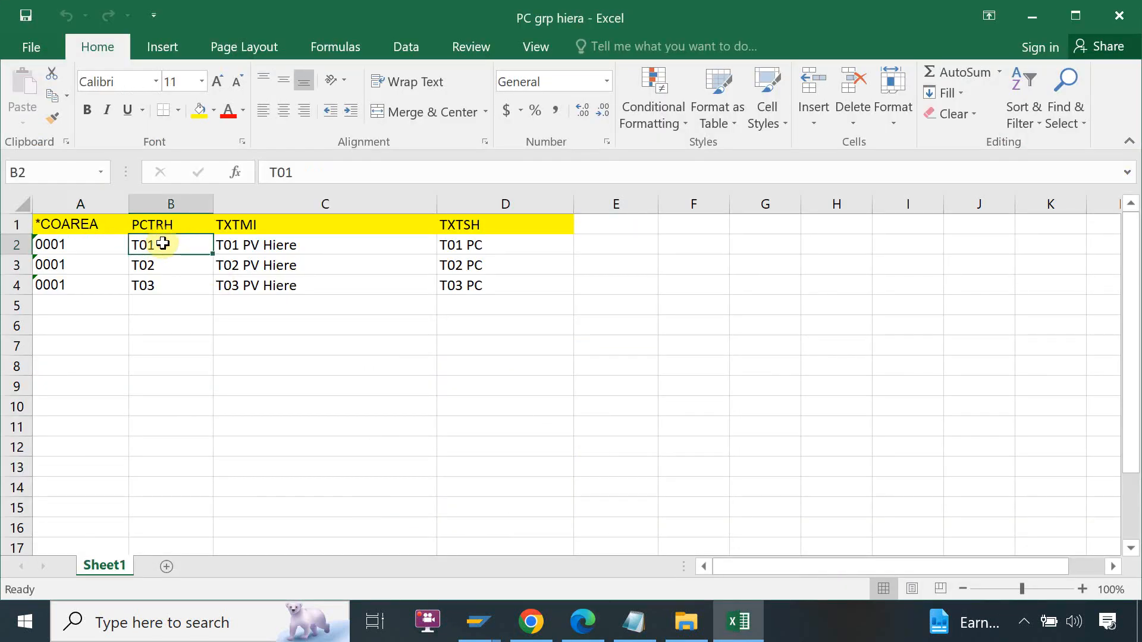
{"action": "key", "text": "alt+Tab"}
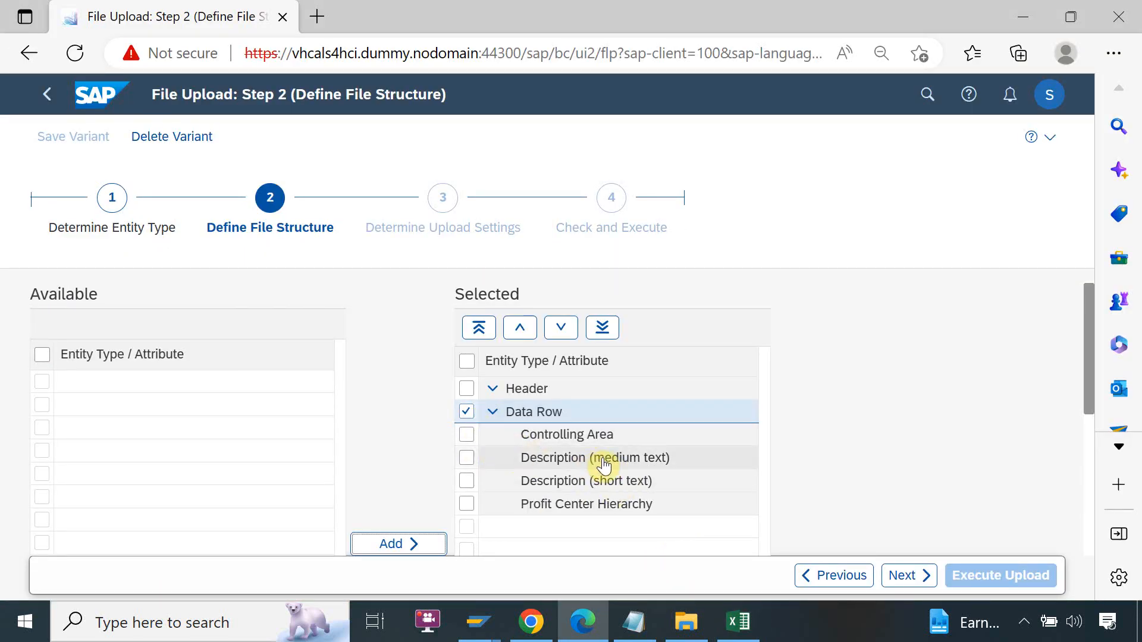
{"action": "key", "text": "alt+Tab"}
{"action": "left_click", "coordinate": [229, 241]}
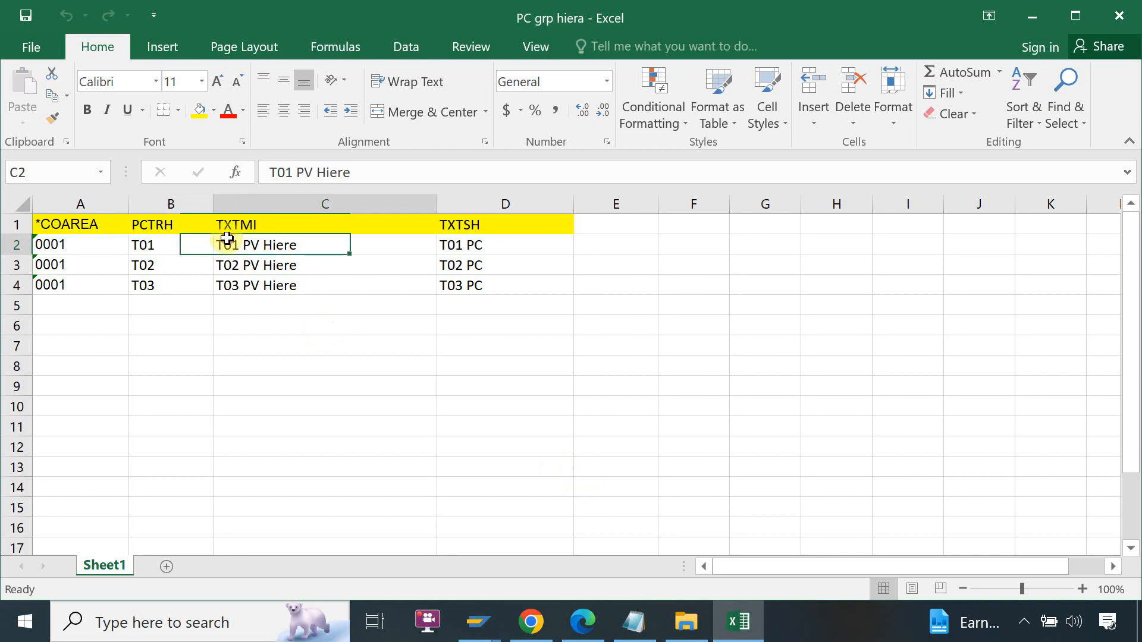
{"action": "key", "text": "alt+Tab"}
{"action": "key", "text": "alt+Tab"}
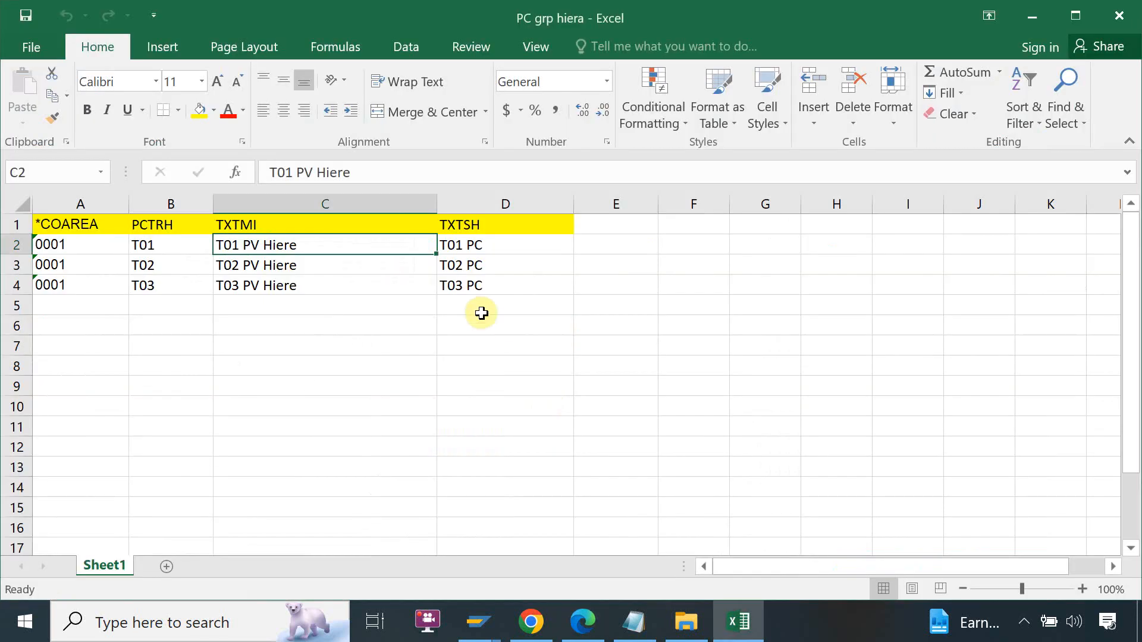
{"action": "left_click", "coordinate": [482, 248]}
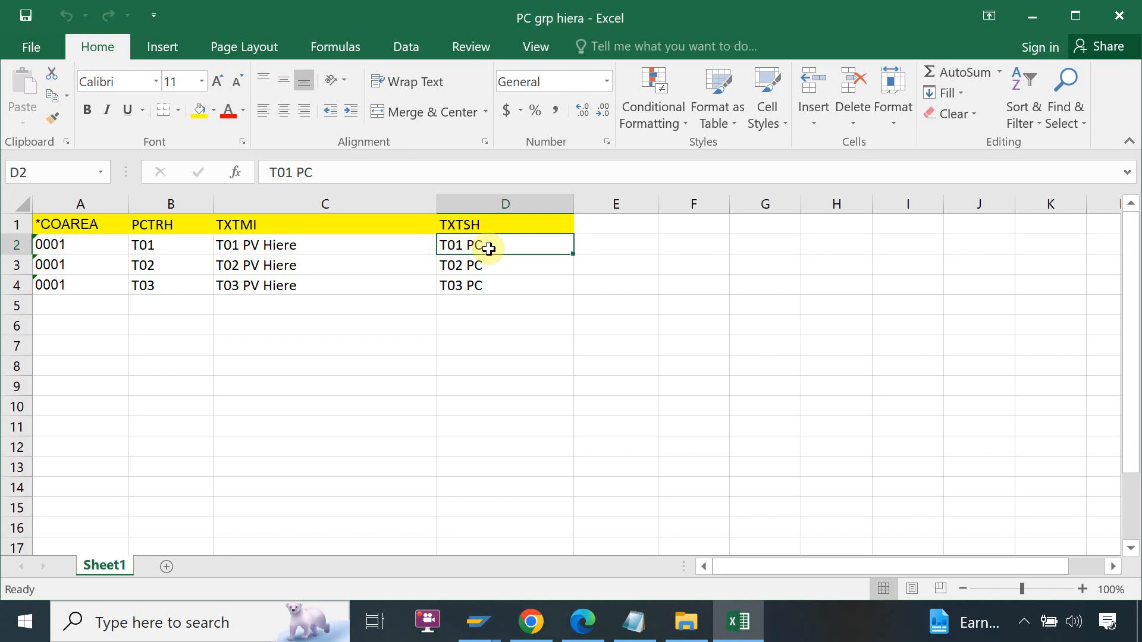
{"action": "key", "text": "alt+Tab"}
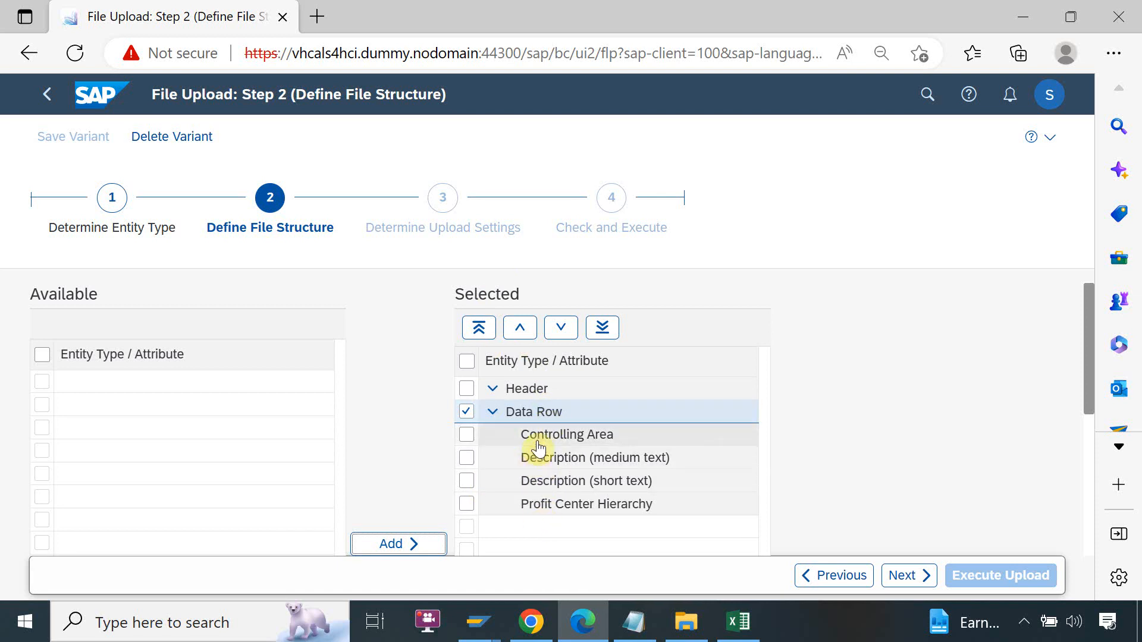
{"action": "key", "text": "alt+Tab"}
{"action": "key", "text": "alt+Tab"}
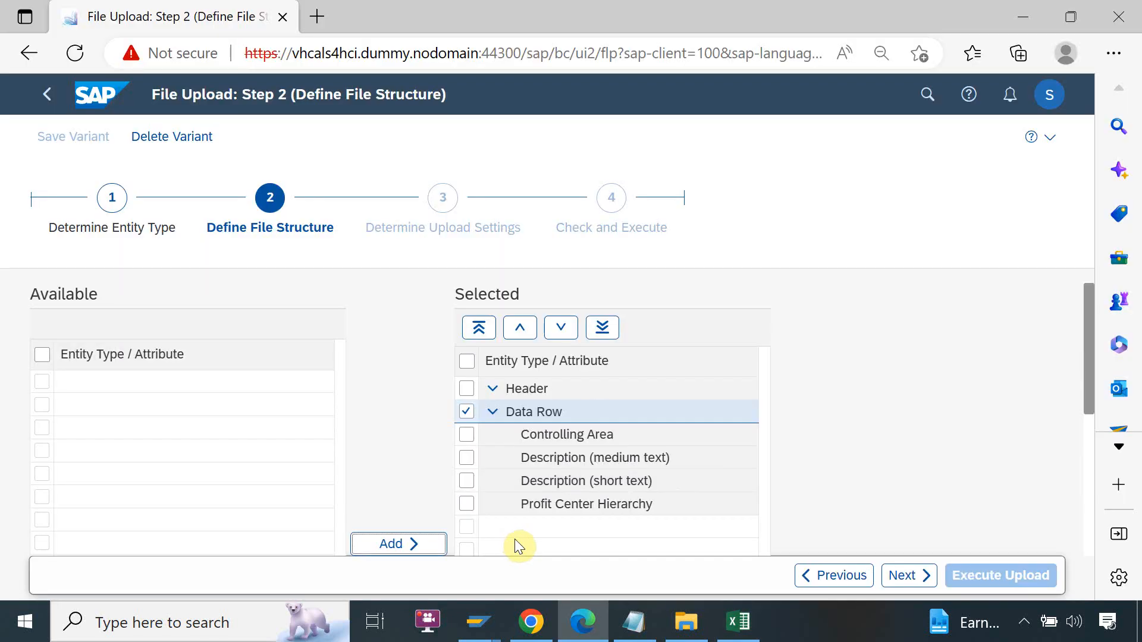
- Move Profit Center Hierarchy directly below Controlling Area in the Data Row and check the order against the workbook
{"action": "left_click", "coordinate": [467, 411]}
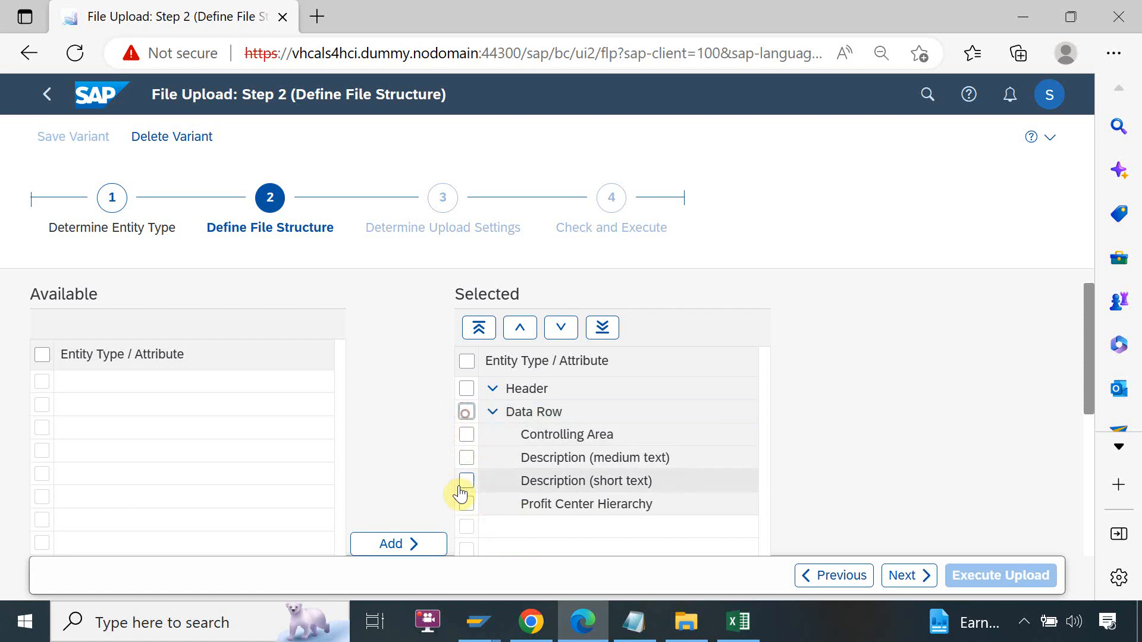
{"action": "left_click", "coordinate": [467, 504]}
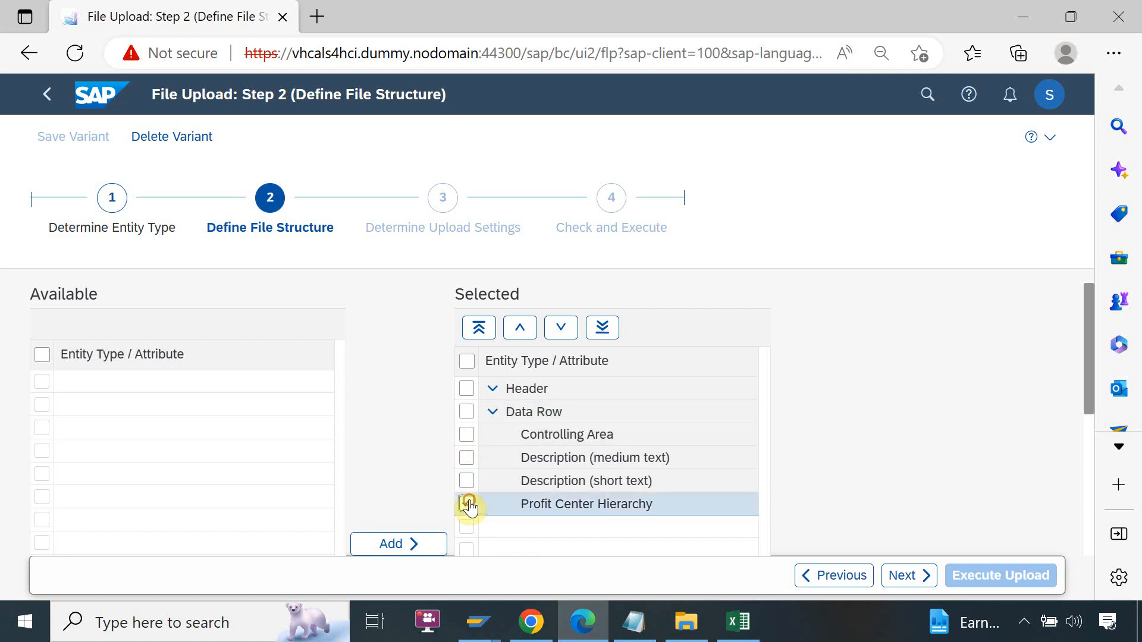
{"action": "left_click", "coordinate": [517, 328]}
{"action": "left_click", "coordinate": [517, 327]}
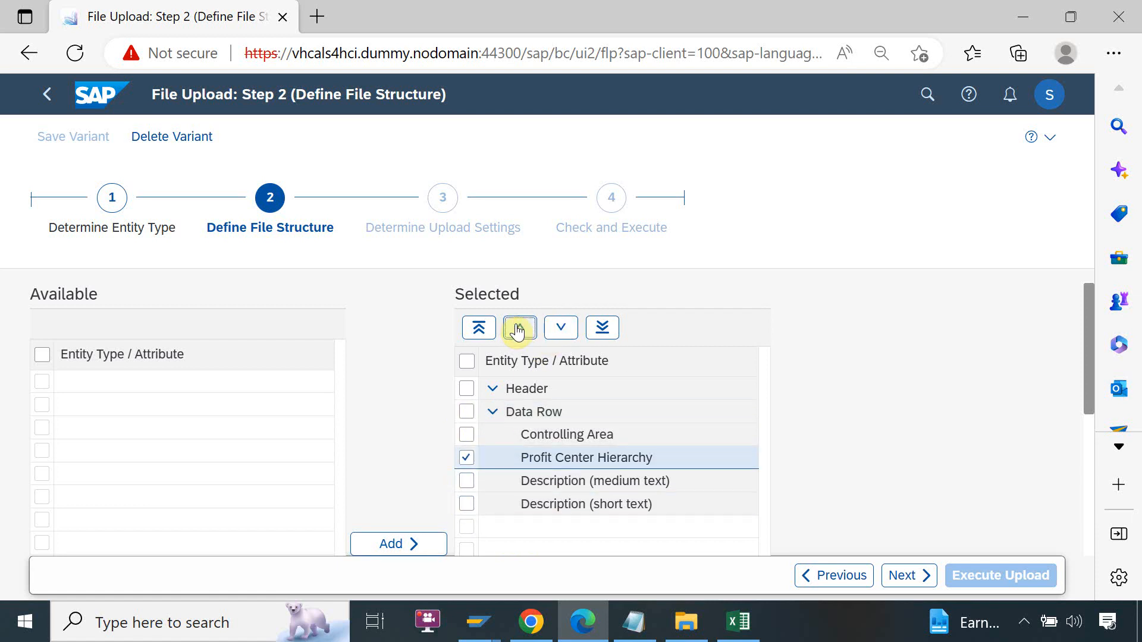
{"action": "left_click", "coordinate": [467, 458]}
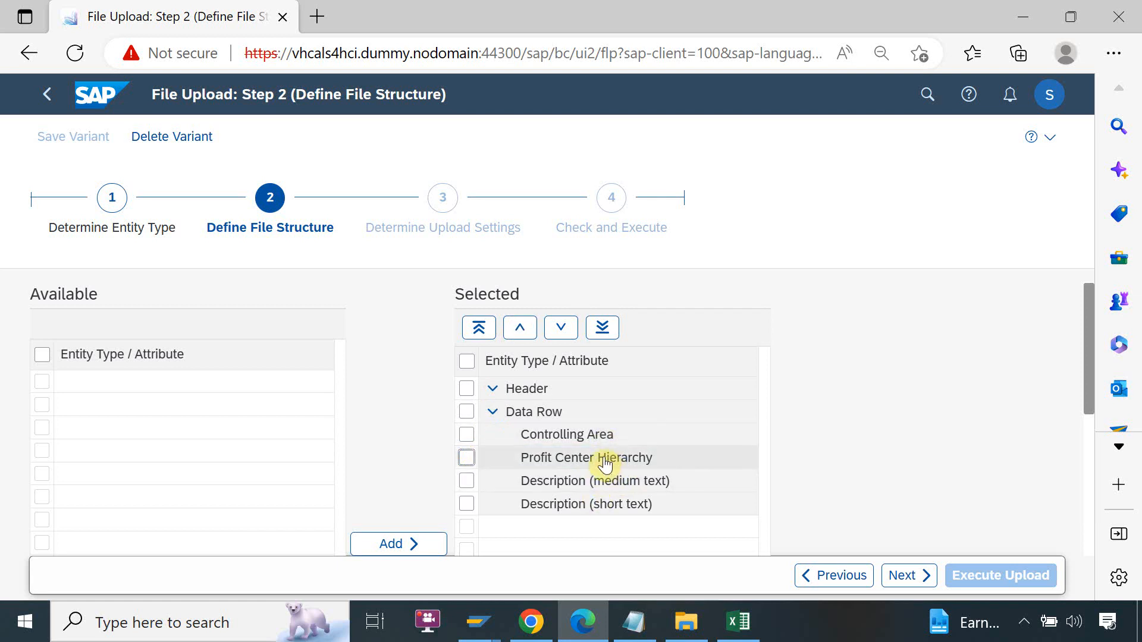
{"action": "key", "text": "alt+Tab"}
{"action": "key", "text": "alt+Tab"}
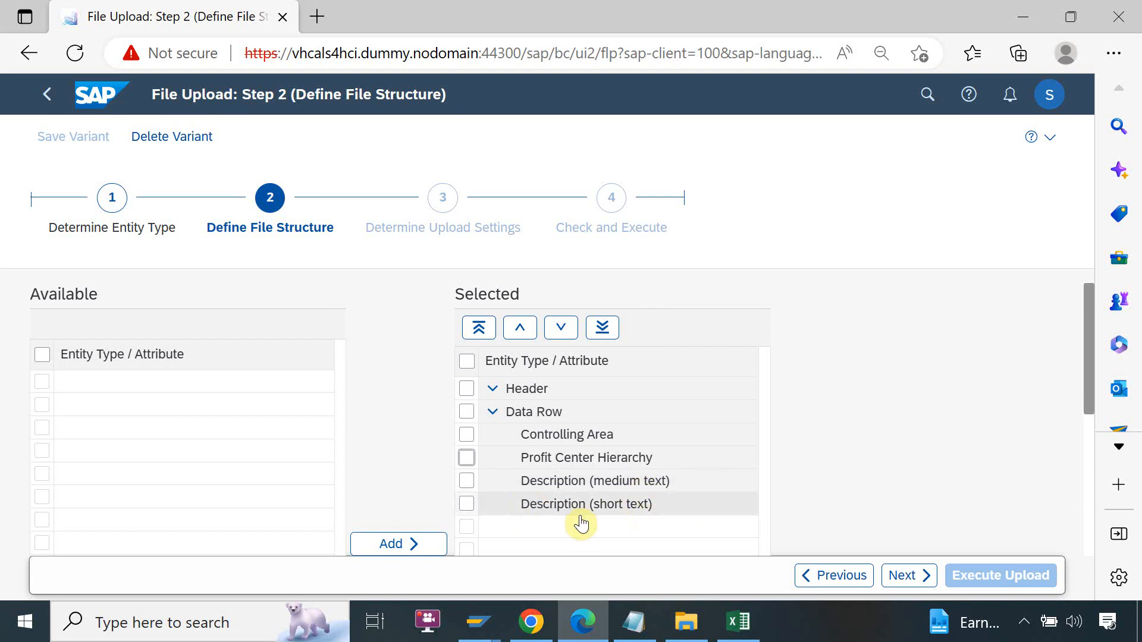
{"action": "key", "text": "alt+Tab"}
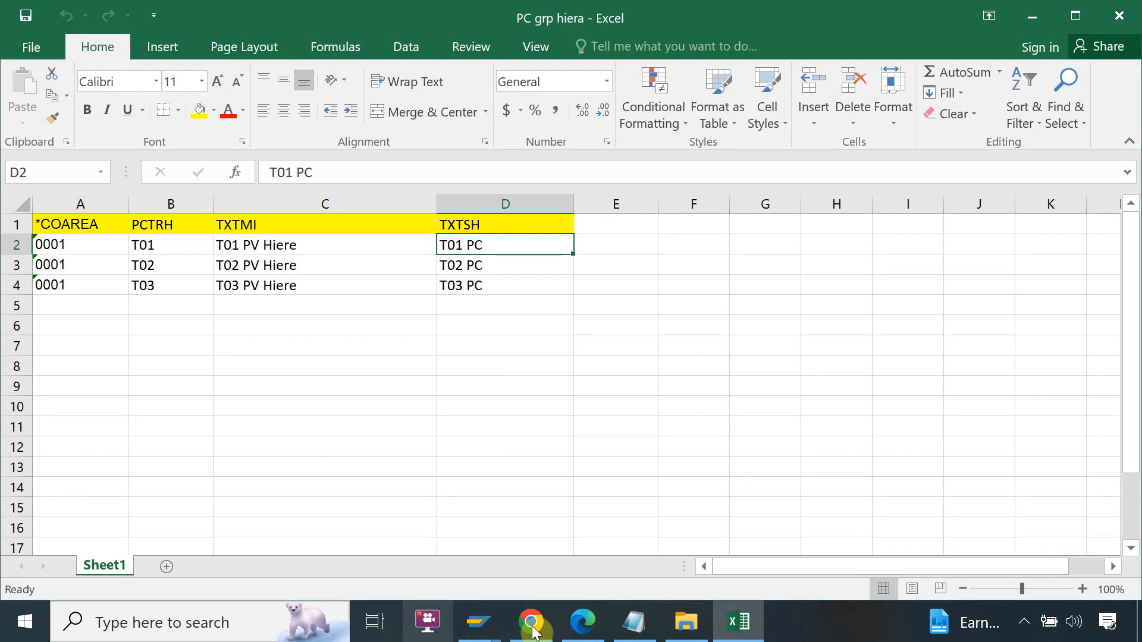
{"action": "key", "text": "alt+Tab"}
- Continue to Determine Upload Settings and save the upload configuration as variant PC HIER V1
{"action": "left_click", "coordinate": [899, 578]}
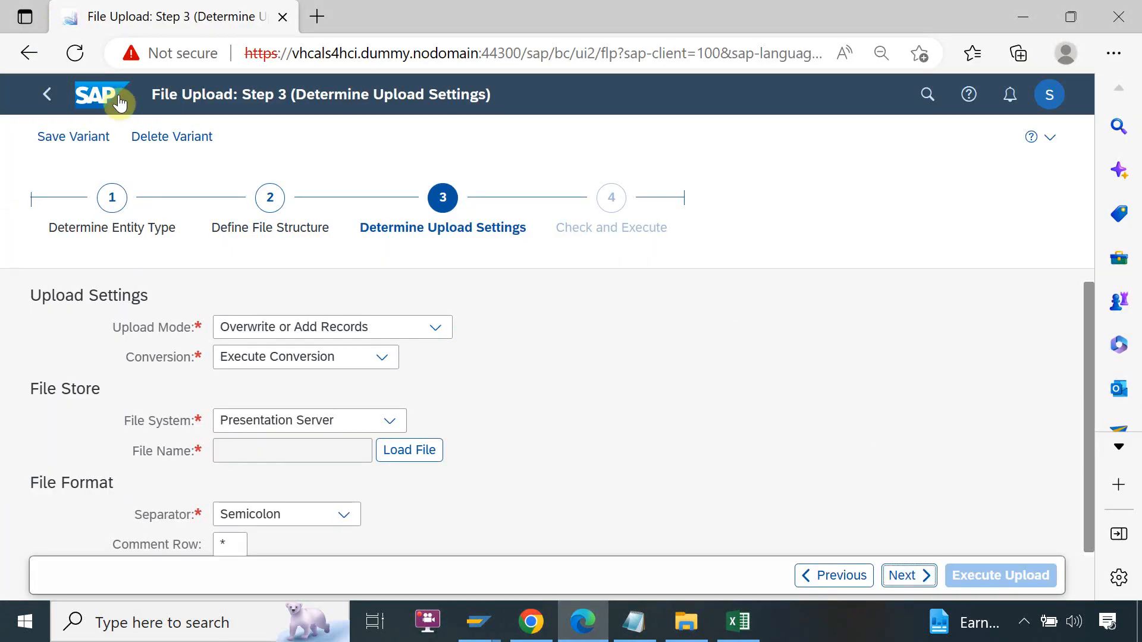
{"action": "left_click", "coordinate": [69, 142]}
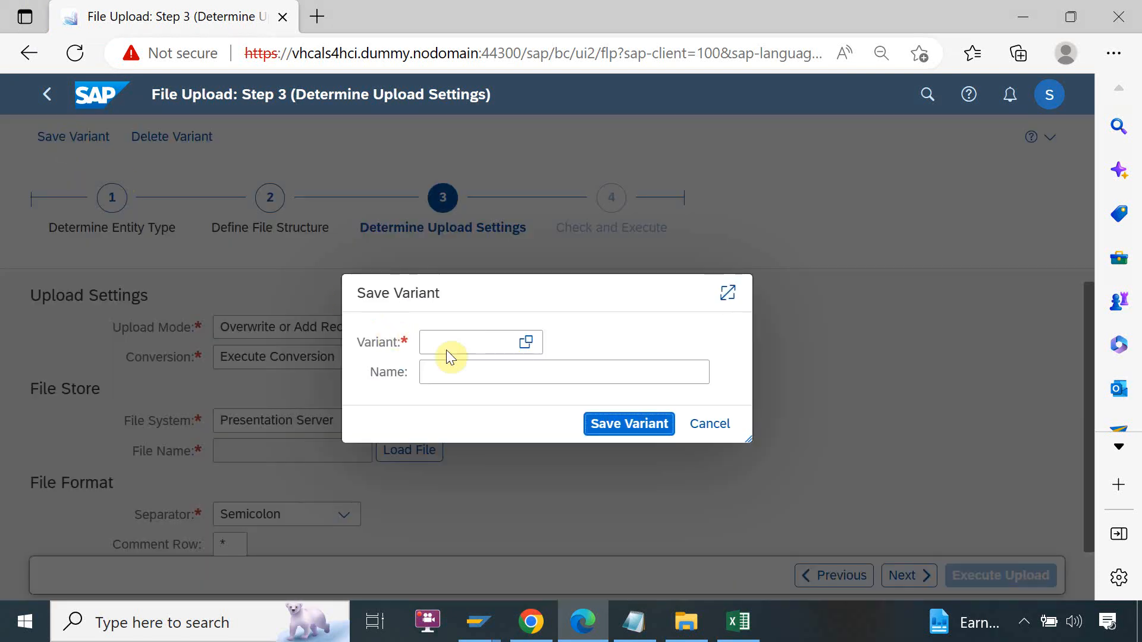
{"action": "left_click", "coordinate": [476, 348]}
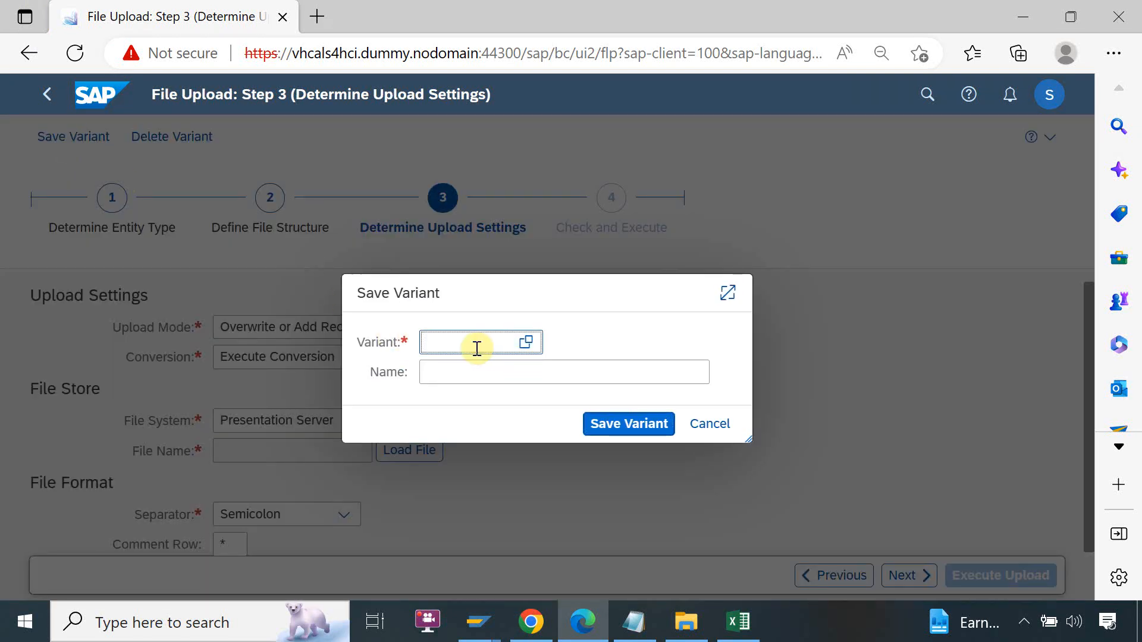
{"action": "type", "text": "PC"}
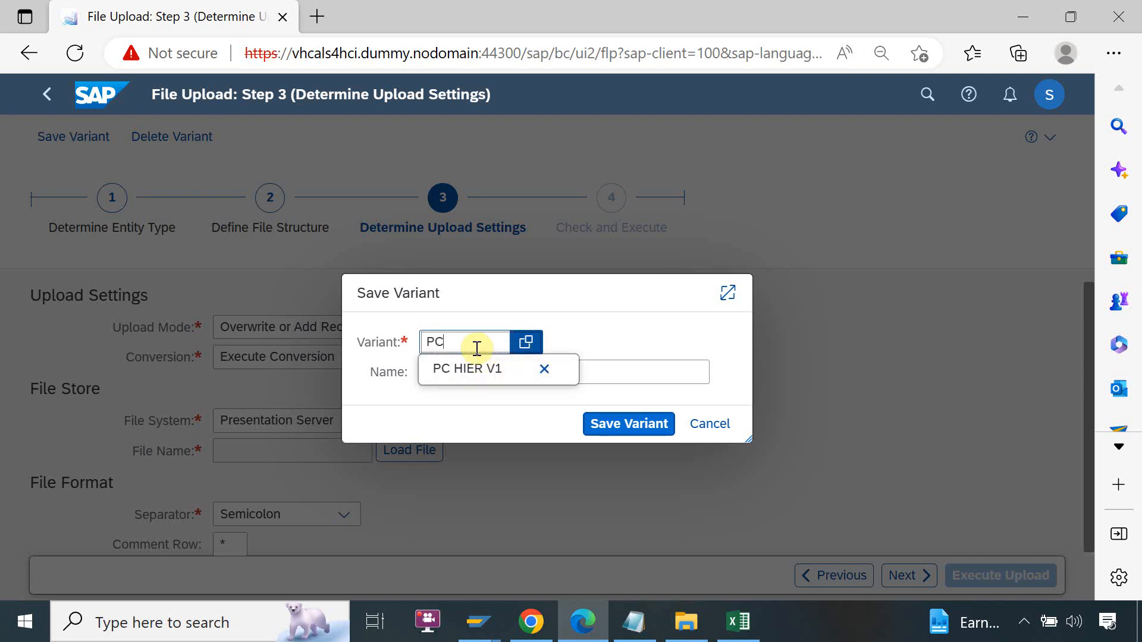
{"action": "type", "text": "H"}
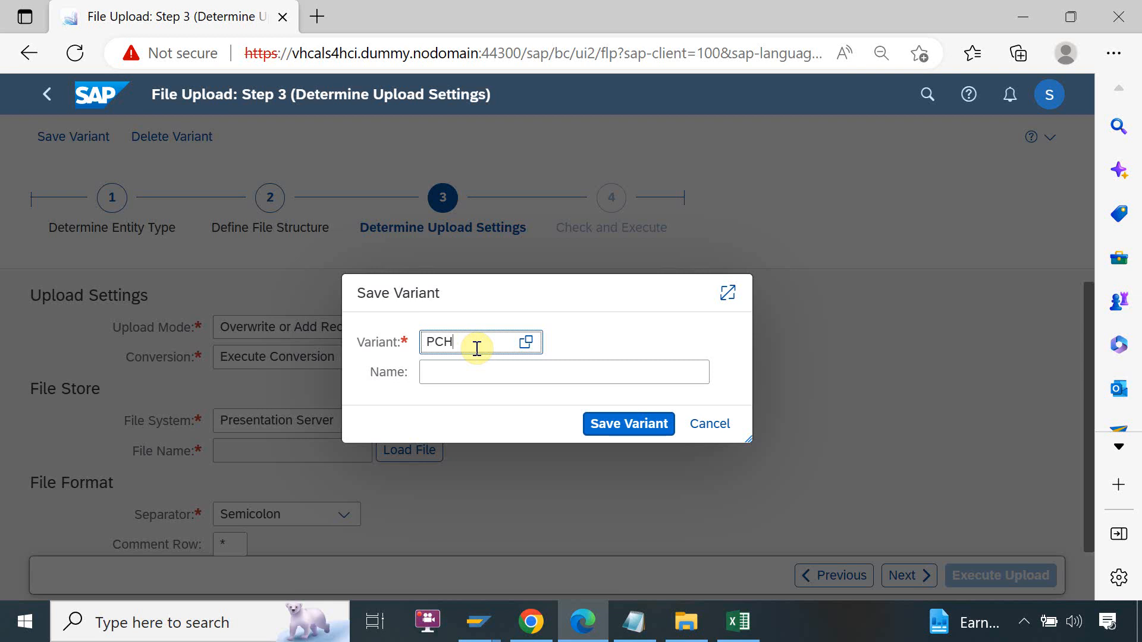
{"action": "key", "text": "BackSpace"}
{"action": "type", "text": "Heri"}
{"action": "key", "text": "BackSpace"}
{"action": "key", "text": "BackSpace"}
{"action": "key", "text": "BackSpace"}
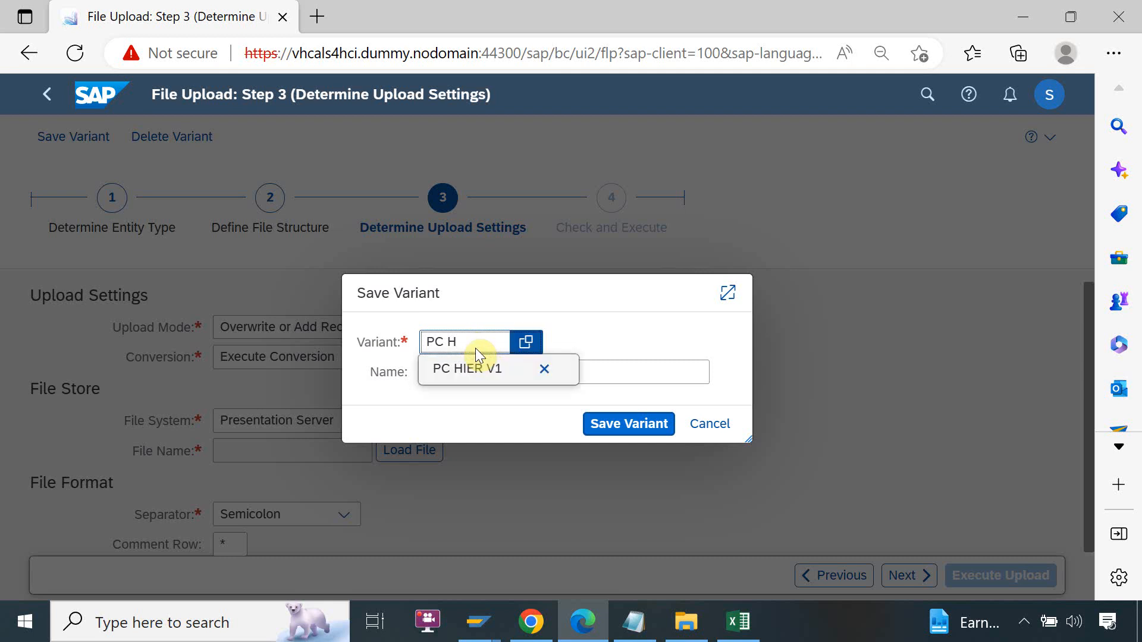
{"action": "left_click", "coordinate": [485, 369]}
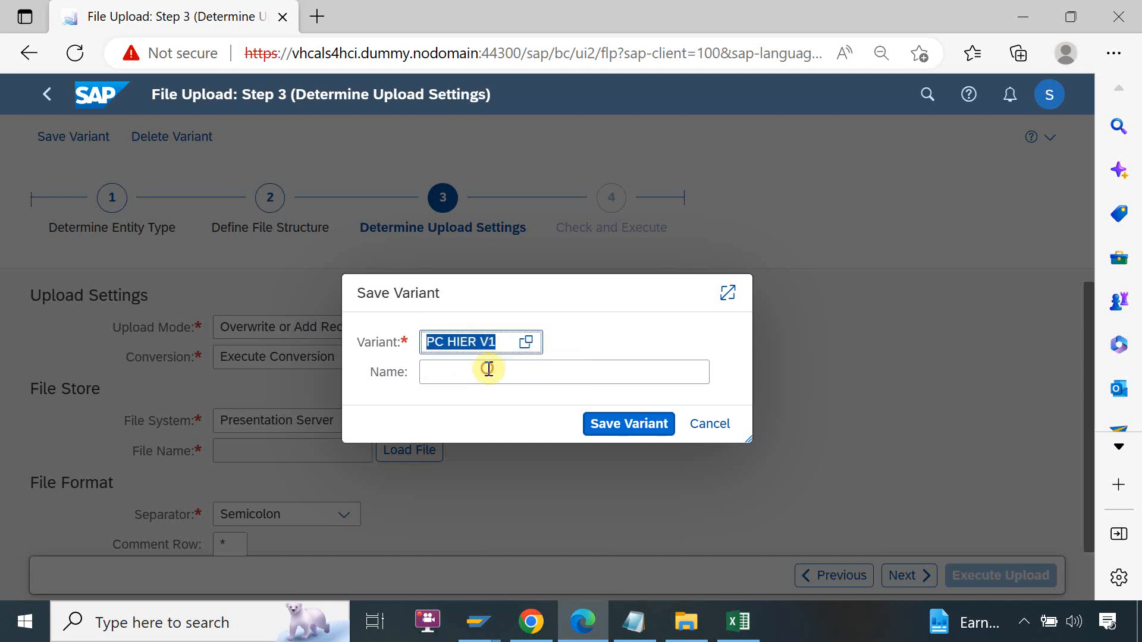
{"action": "key", "text": "Return"}
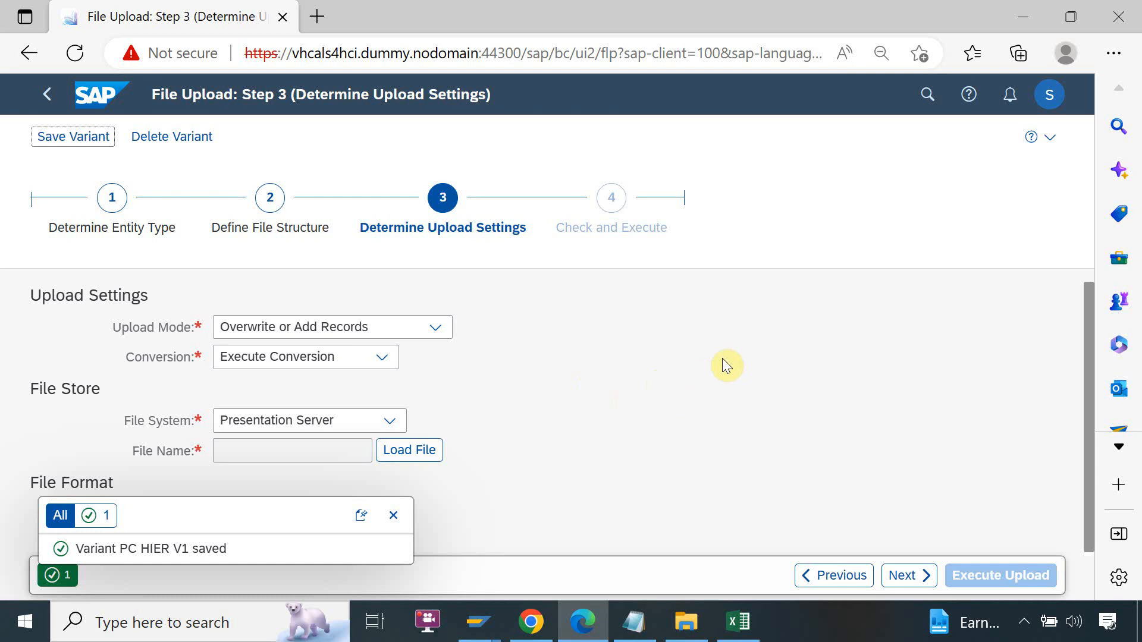
{"action": "left_click", "coordinate": [394, 516]}
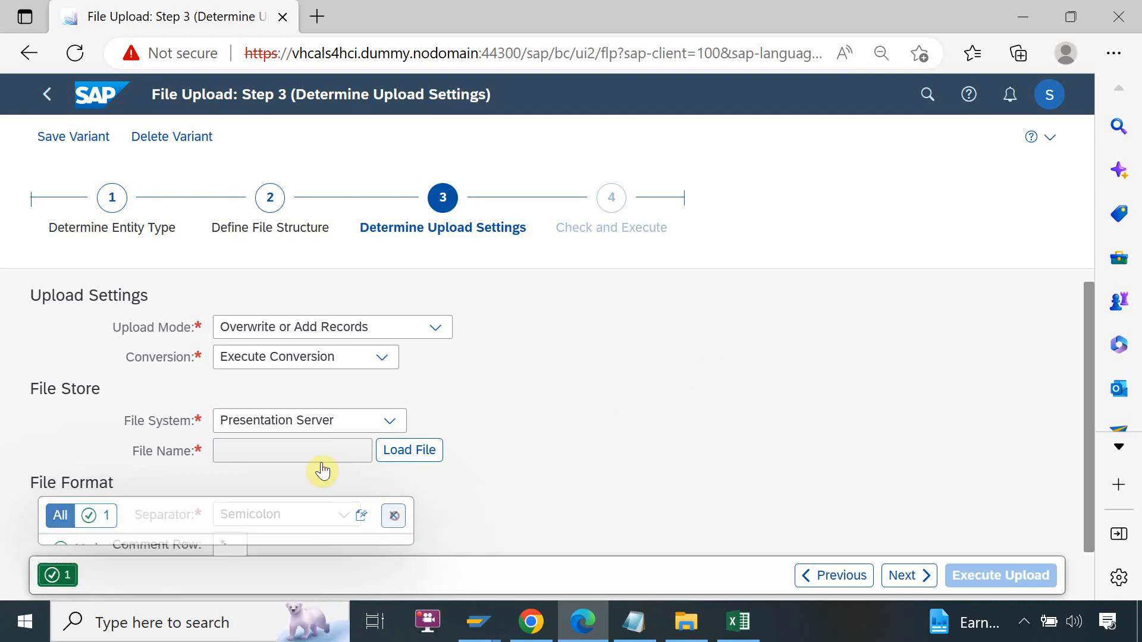
- Return to Determine Entity Type, clear the variant, and look up the saved data transfer variants without choosing one
{"action": "left_click", "coordinate": [844, 576]}
{"action": "left_click", "coordinate": [844, 575]}
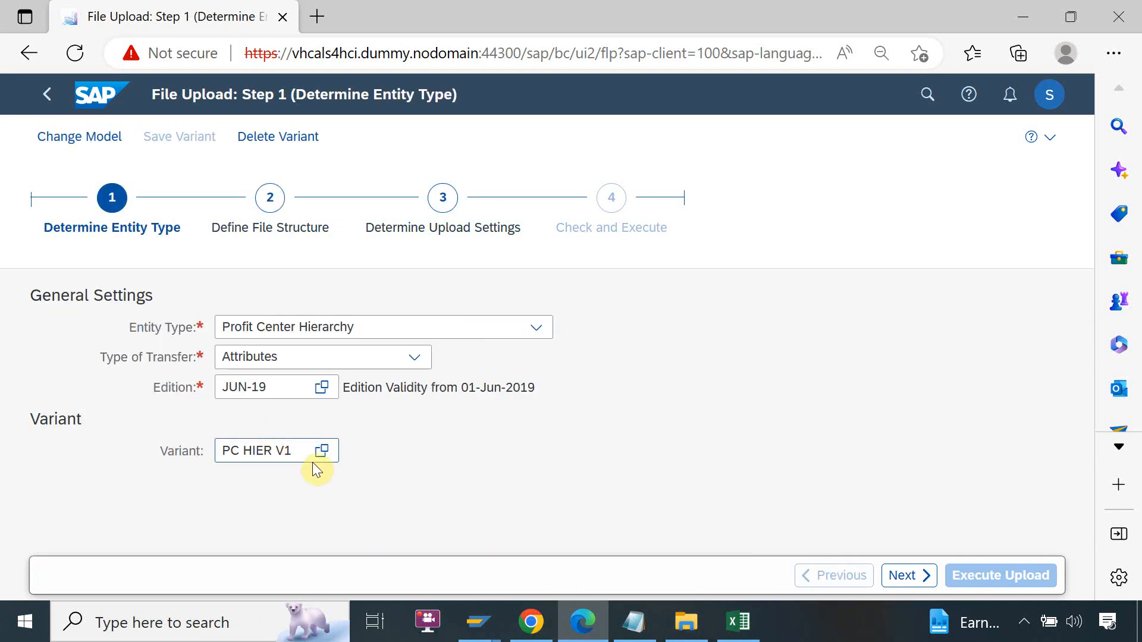
{"action": "left_click_drag", "start_coordinate": [294, 450], "coordinate": [130, 404]}
{"action": "key", "text": "BackSpace"}
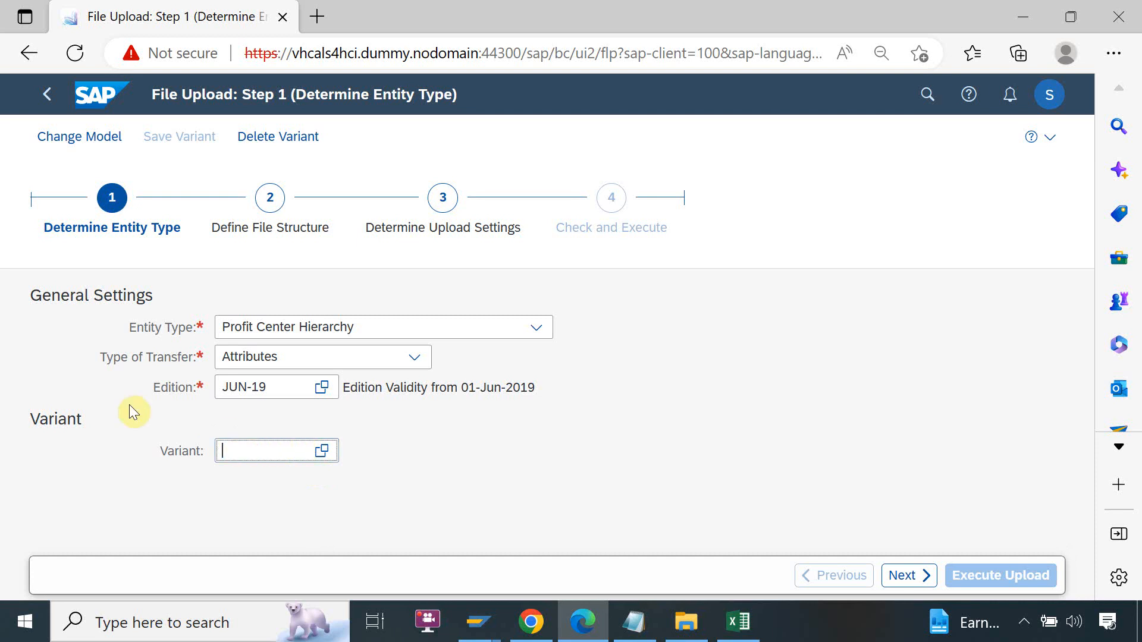
{"action": "left_click", "coordinate": [320, 452]}
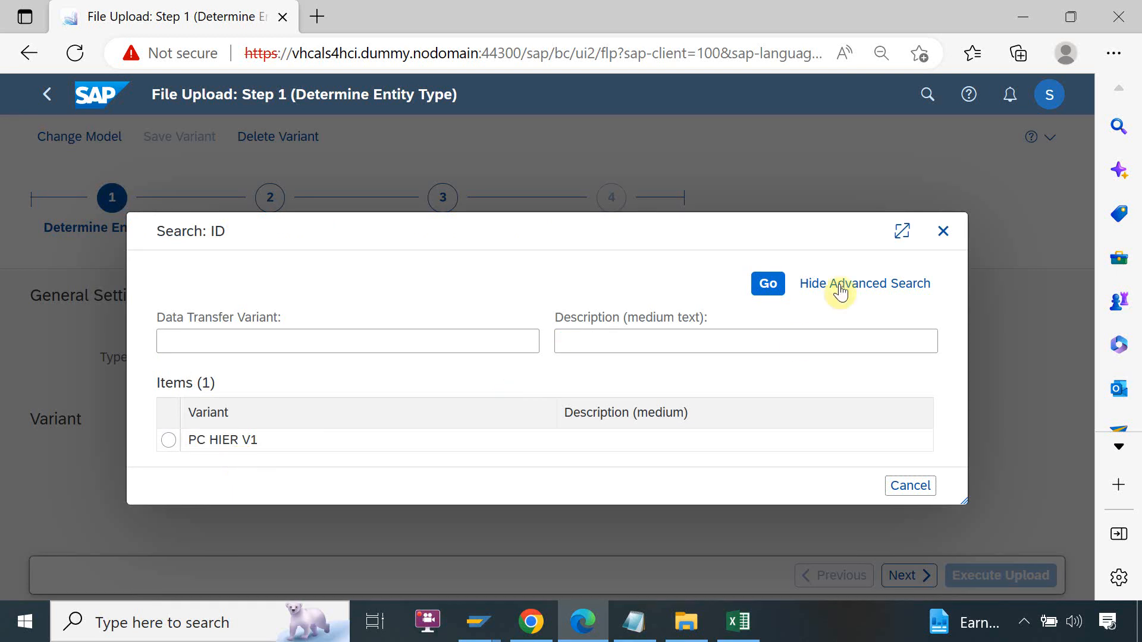
{"action": "left_click", "coordinate": [943, 230]}
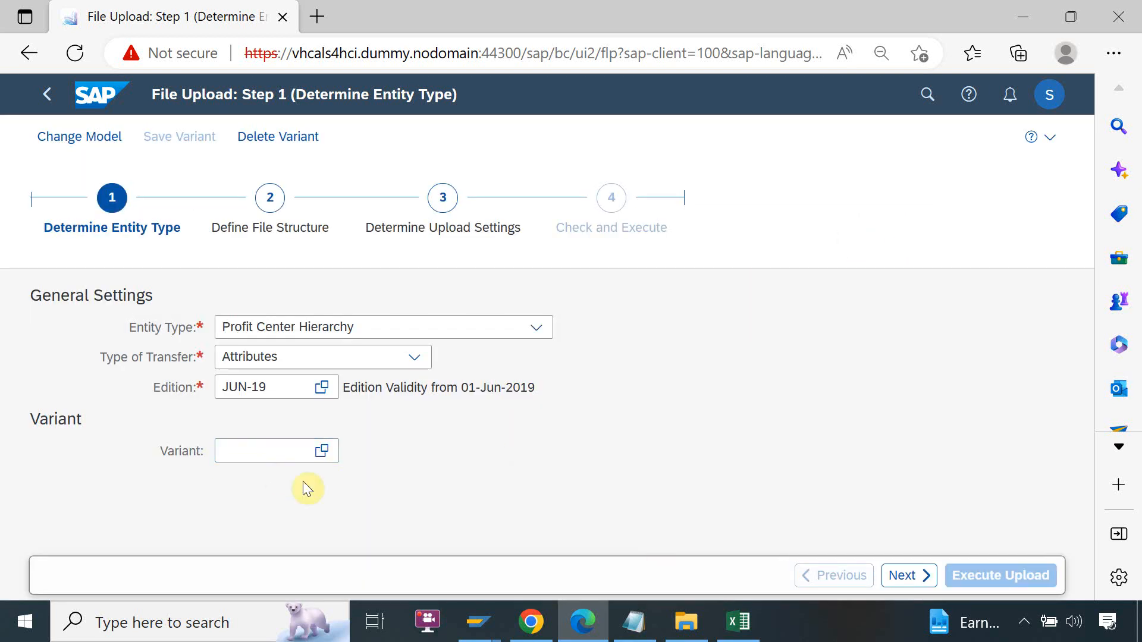
- Review the selected attributes in Define File Structure again and return to Determine Entity Type
{"action": "left_click", "coordinate": [905, 580]}
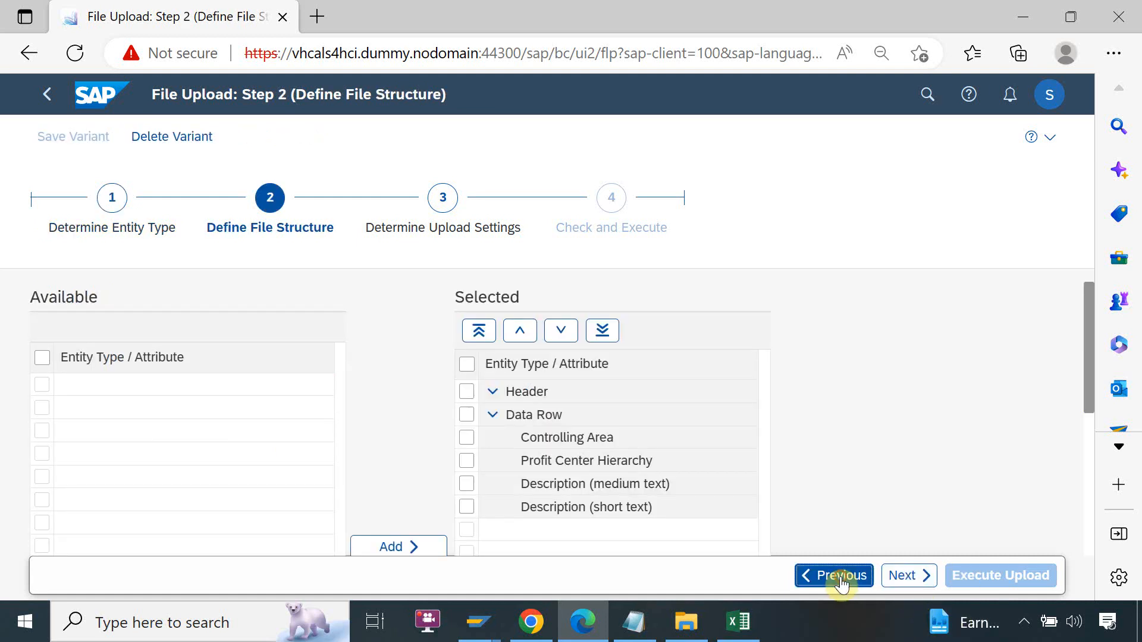
{"action": "left_click", "coordinate": [840, 576]}
{"action": "left_click", "coordinate": [908, 580]}
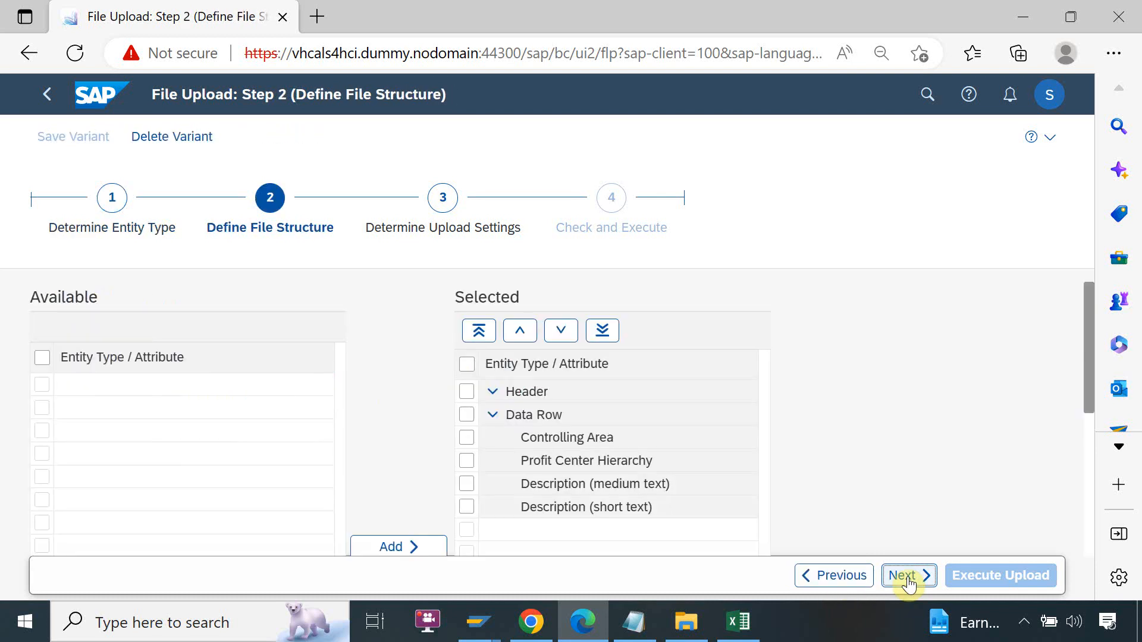
{"action": "left_click", "coordinate": [840, 577]}
- Leave the current upload, discarding its unsaved data, and start a new File Upload from the home page
{"action": "left_click", "coordinate": [46, 94]}
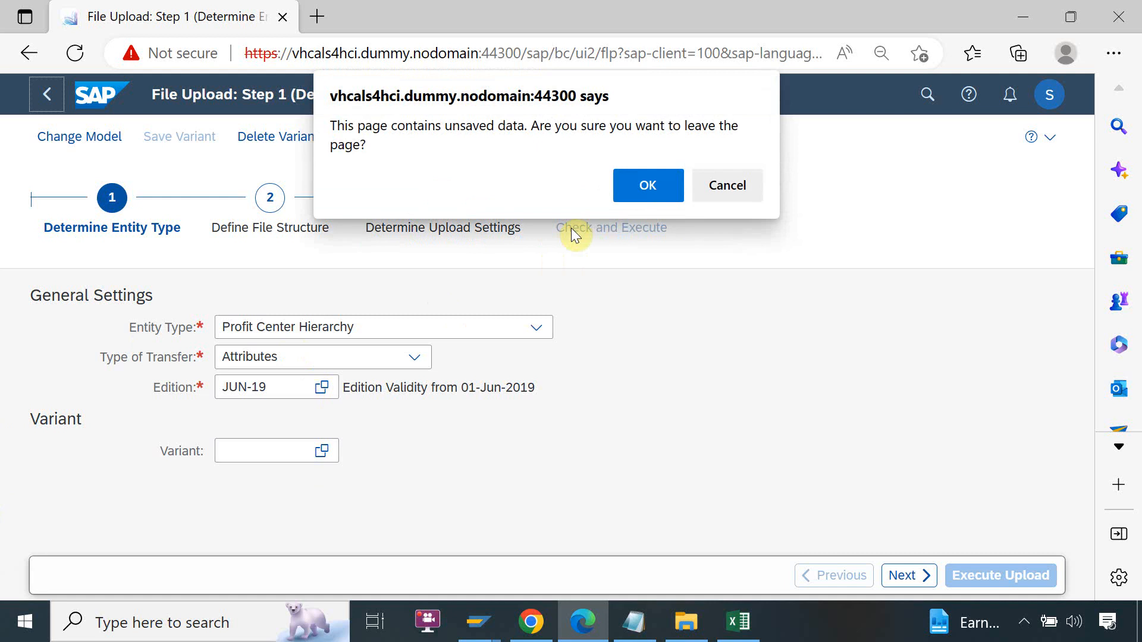
{"action": "left_click", "coordinate": [646, 186]}
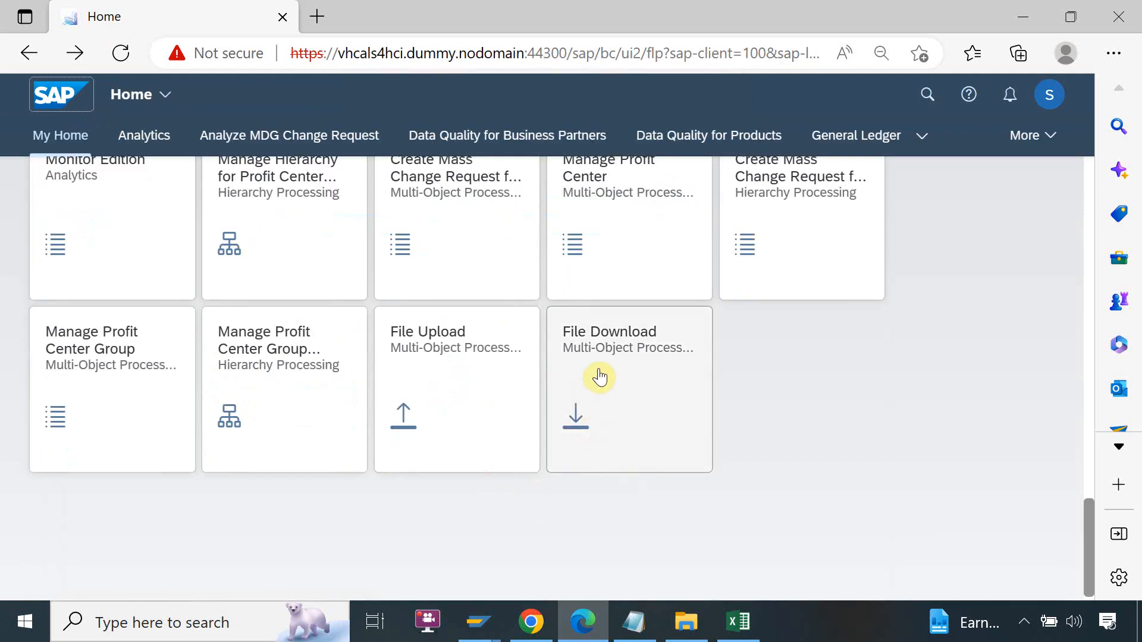
{"action": "left_click", "coordinate": [448, 327]}
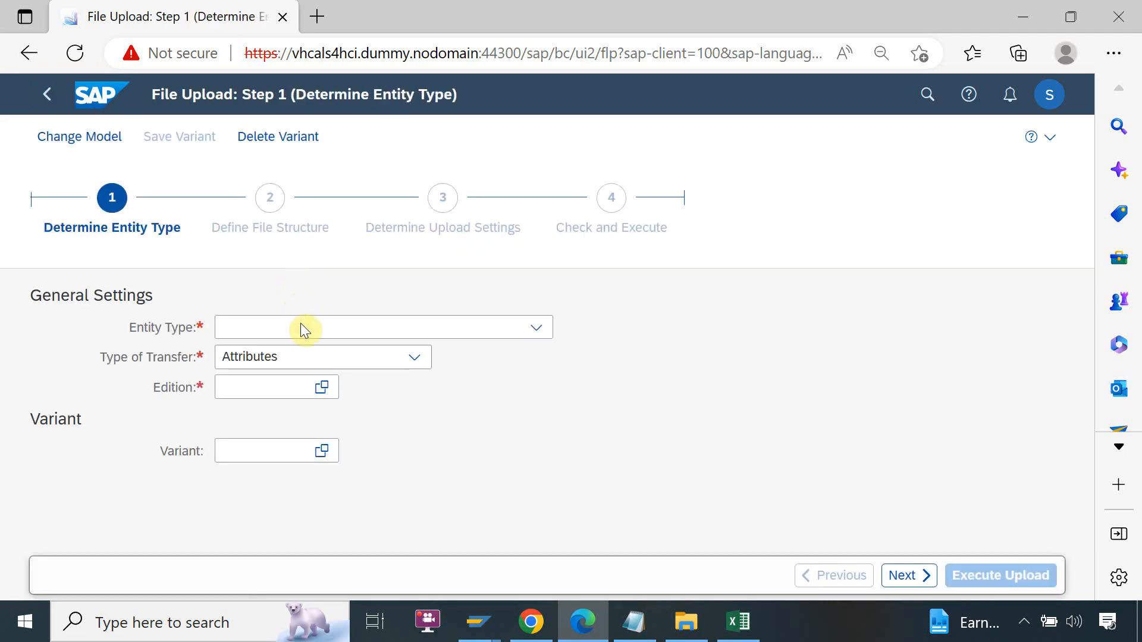
- Set the entity type to Profit Center Hierarchy and choose edition JUN-19 for the attribute transfer
{"action": "left_click", "coordinate": [433, 332]}
{"action": "type", "text": "prof"}
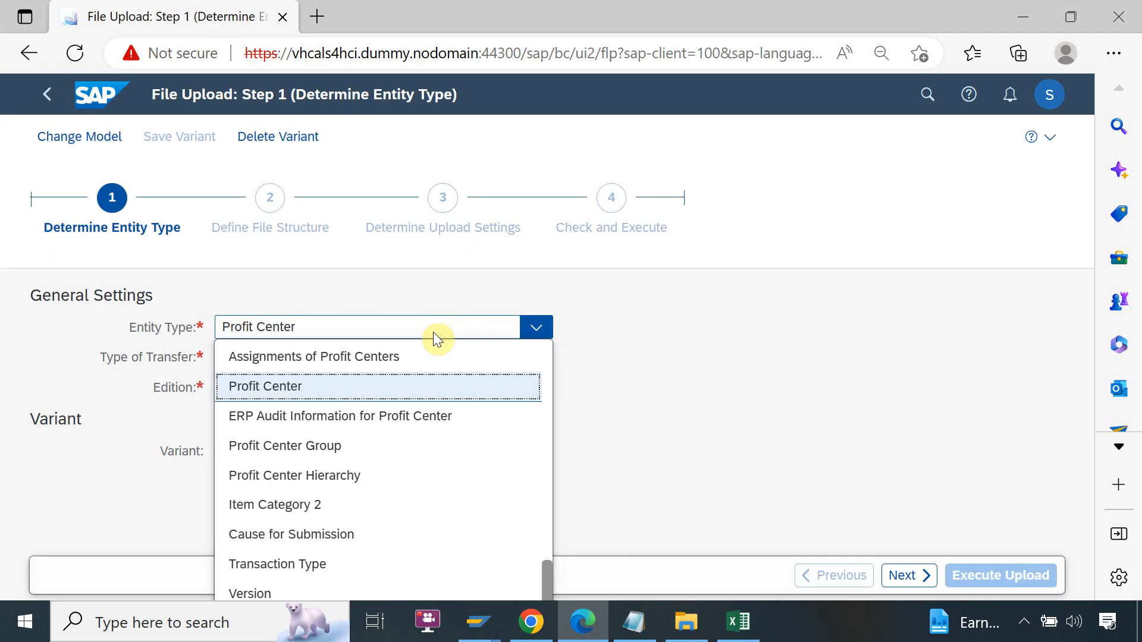
{"action": "left_click", "coordinate": [359, 473]}
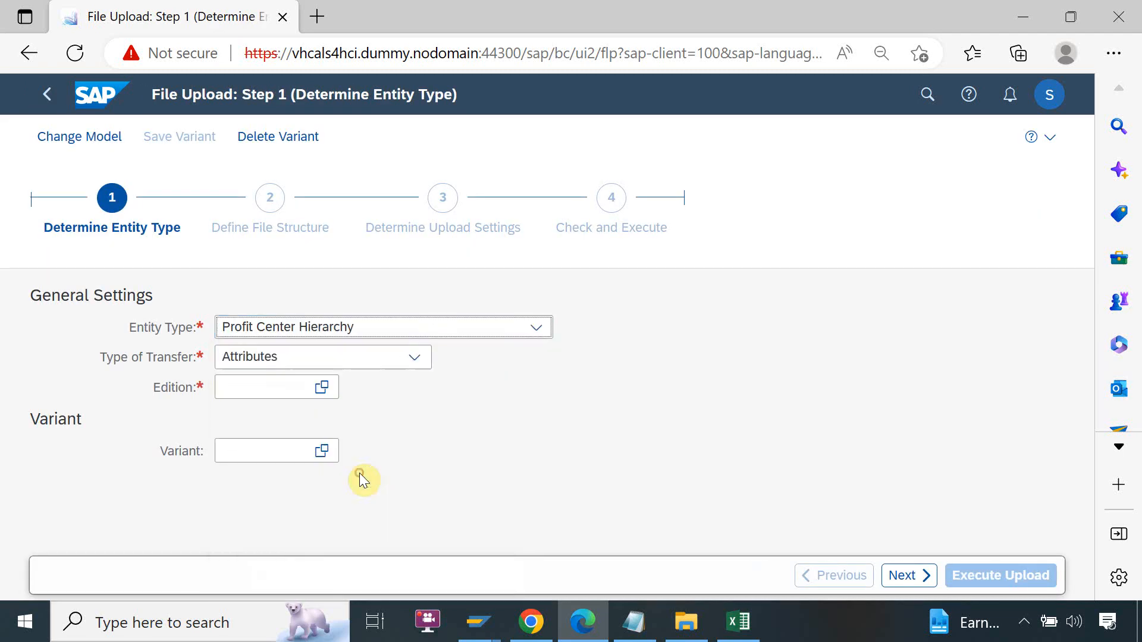
{"action": "left_click", "coordinate": [321, 387]}
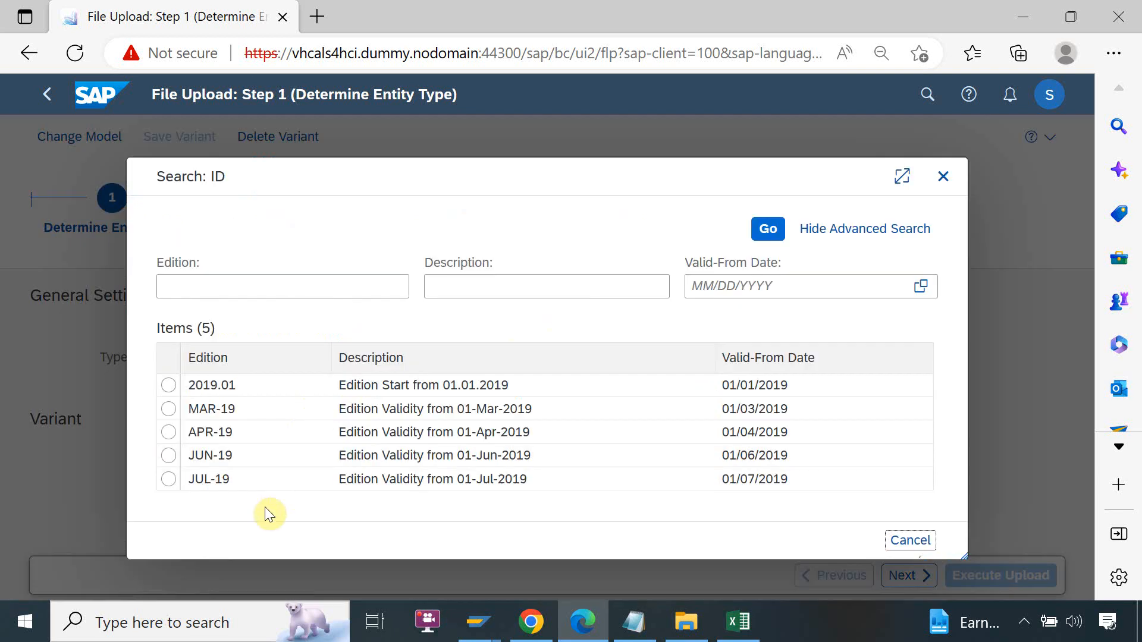
{"action": "left_click", "coordinate": [215, 467]}
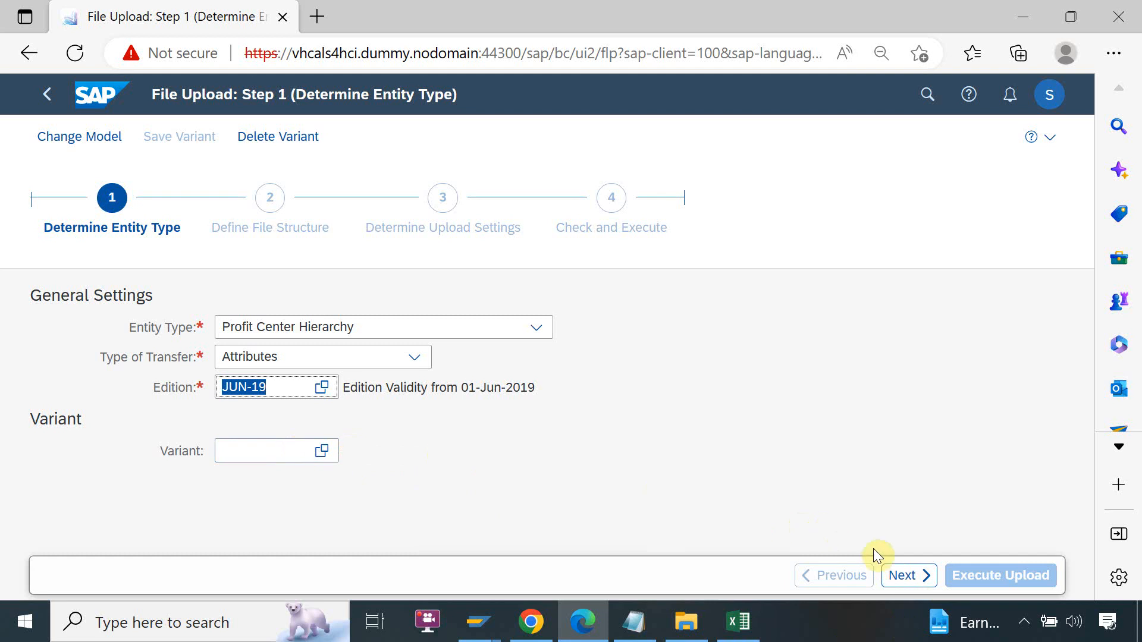
- Review the file structure without a variant against the PC grp hiera workbook in Excel, and return to Determine Entity Type
{"action": "left_click", "coordinate": [905, 575]}
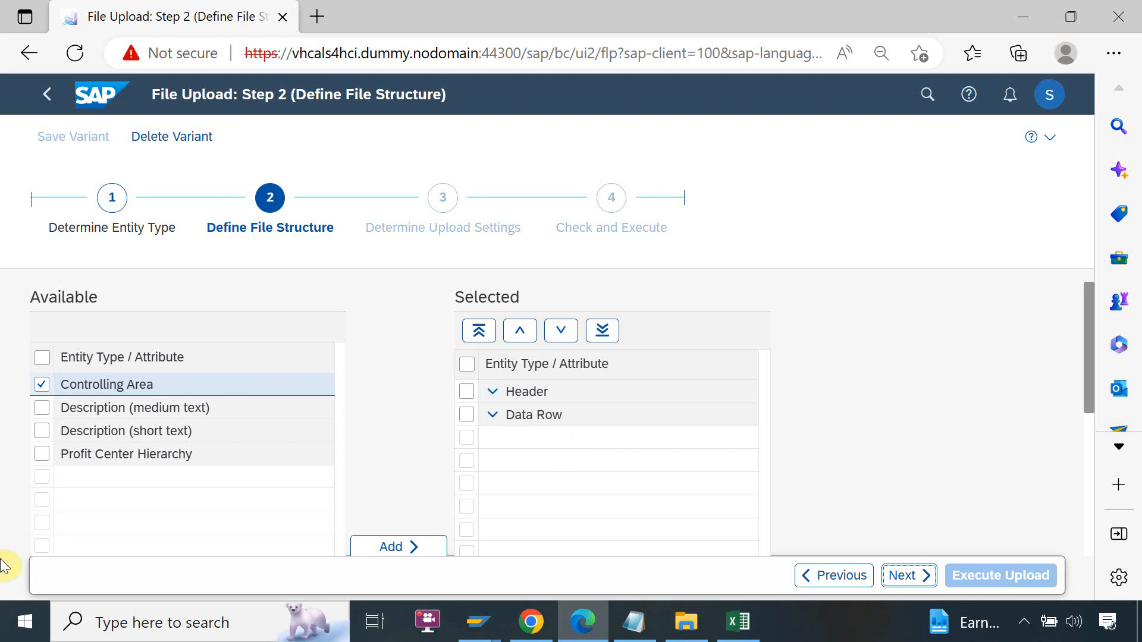
{"action": "left_click", "coordinate": [744, 625]}
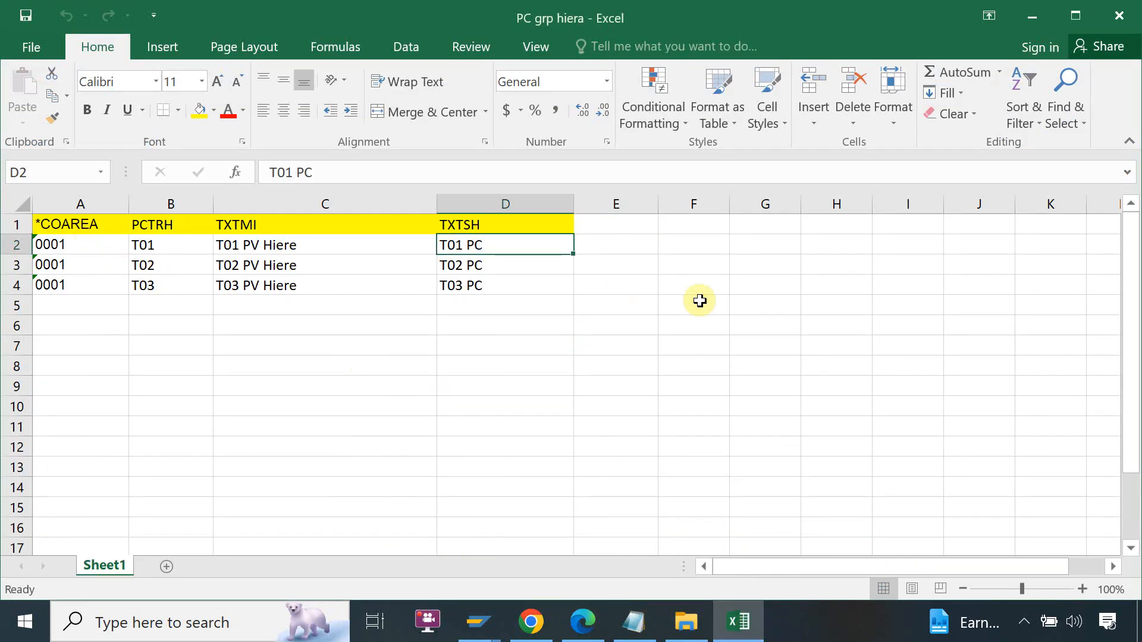
{"action": "key", "text": "alt+Tab"}
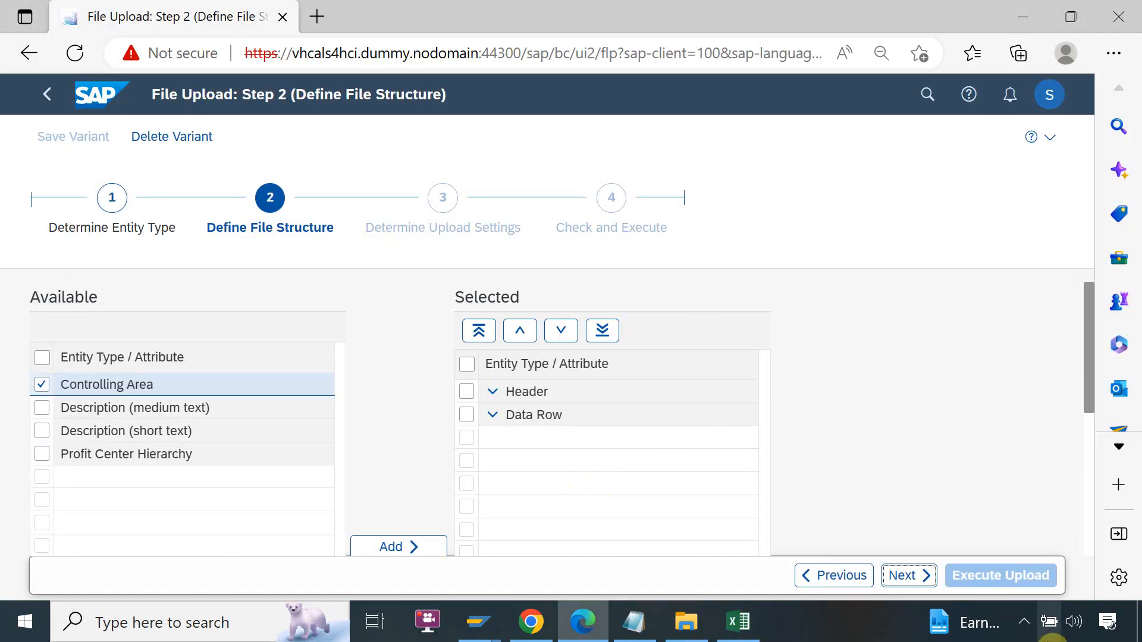
{"action": "left_click", "coordinate": [859, 580]}
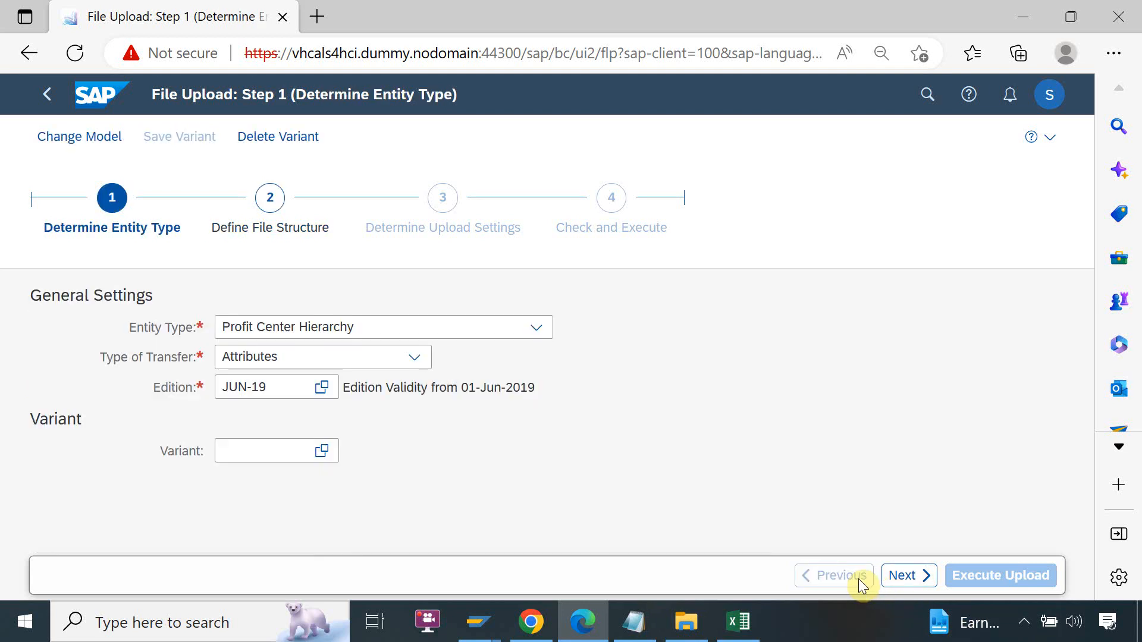
- Choose the saved variant PC HIER V1 and continue to Define File Structure
{"action": "left_click", "coordinate": [321, 450]}
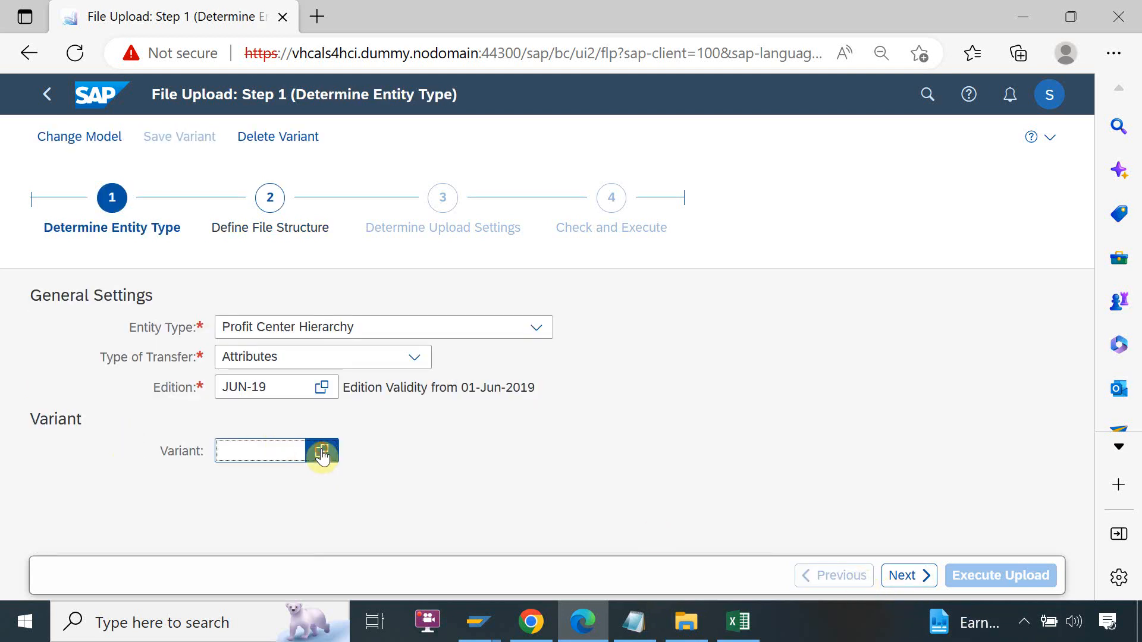
{"action": "left_click", "coordinate": [178, 440]}
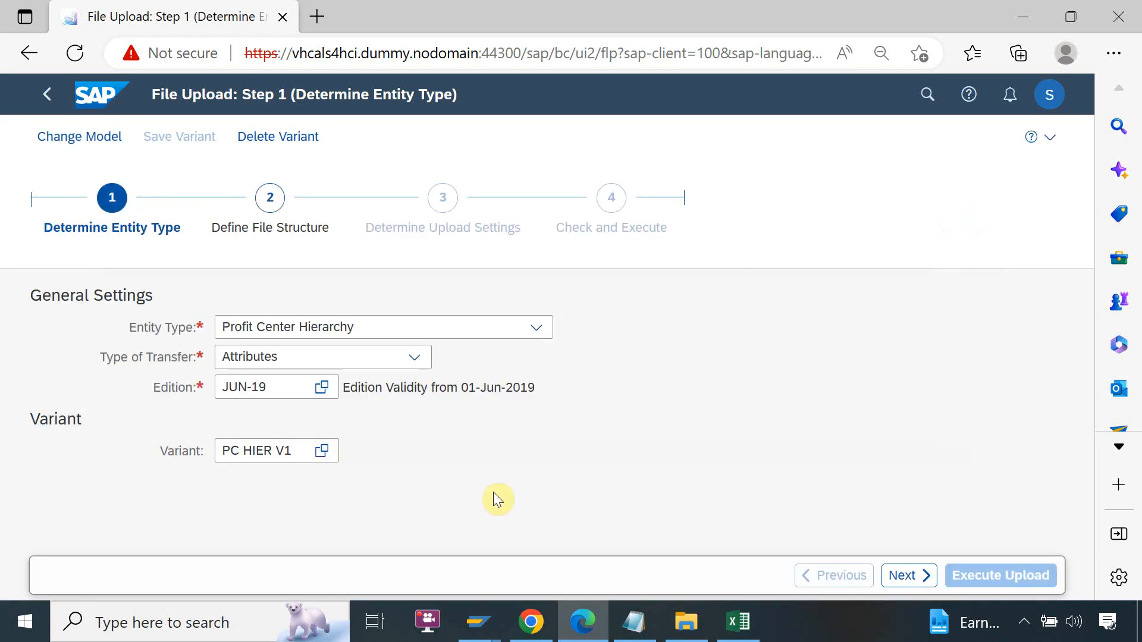
{"action": "left_click", "coordinate": [902, 576]}
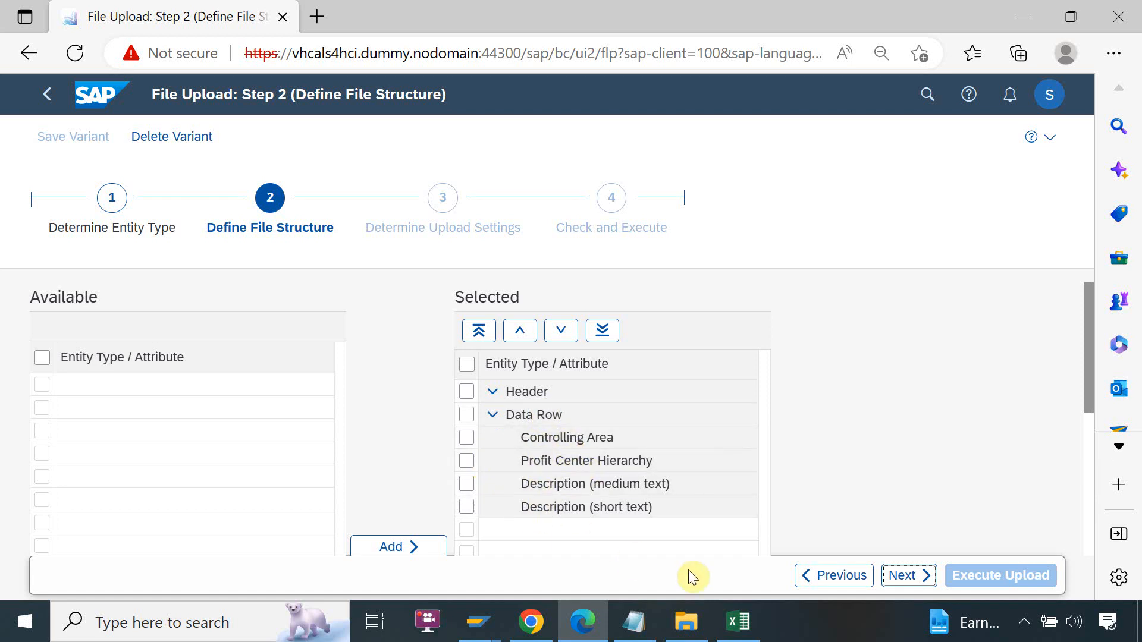
- Compare the variant's selected attributes with the column order in the Excel table, and continue to Determine Upload Settings
{"action": "left_click", "coordinate": [744, 614]}
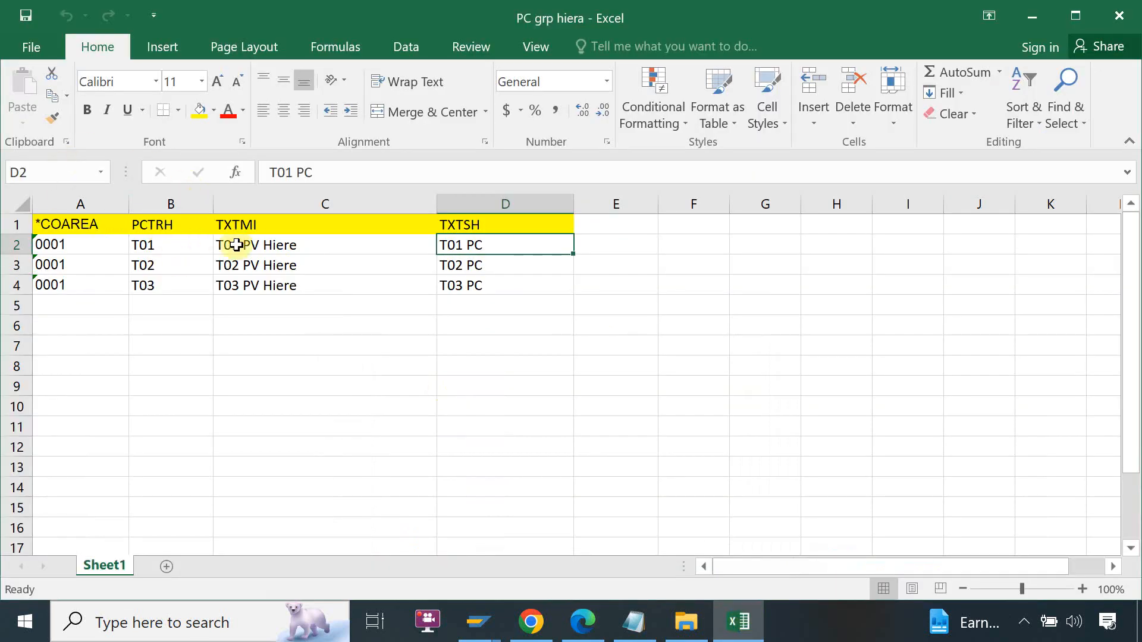
{"action": "key", "text": "alt+Tab"}
{"action": "left_click", "coordinate": [903, 579]}
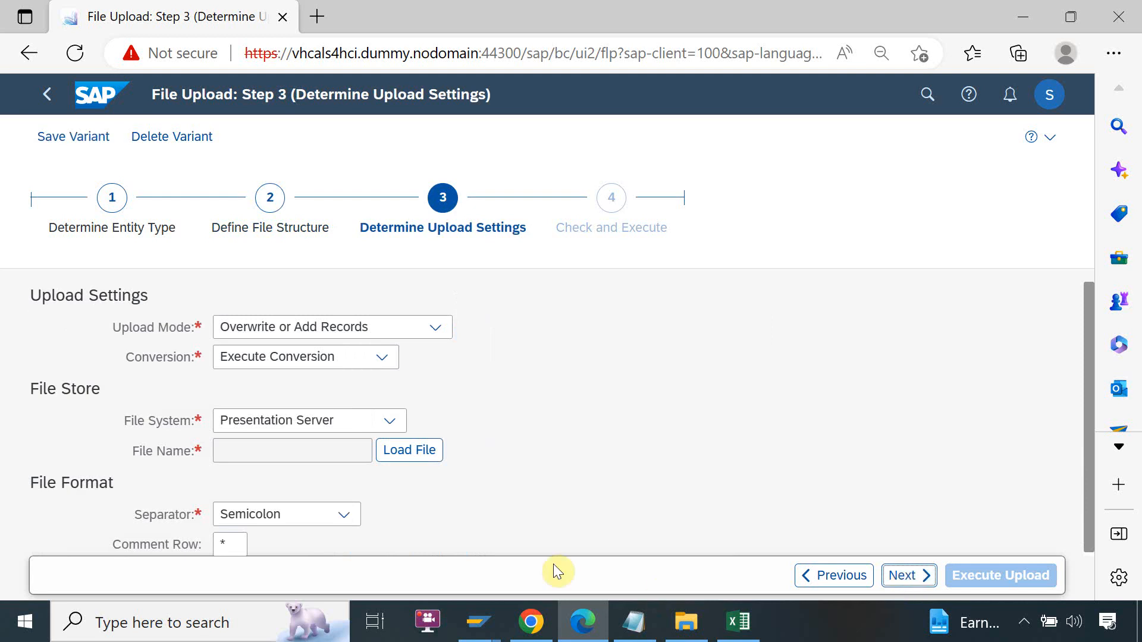
- Select Overwrite or Add Records as the upload mode and Execute Conversion as the conversion setting
{"action": "left_click", "coordinate": [432, 334]}
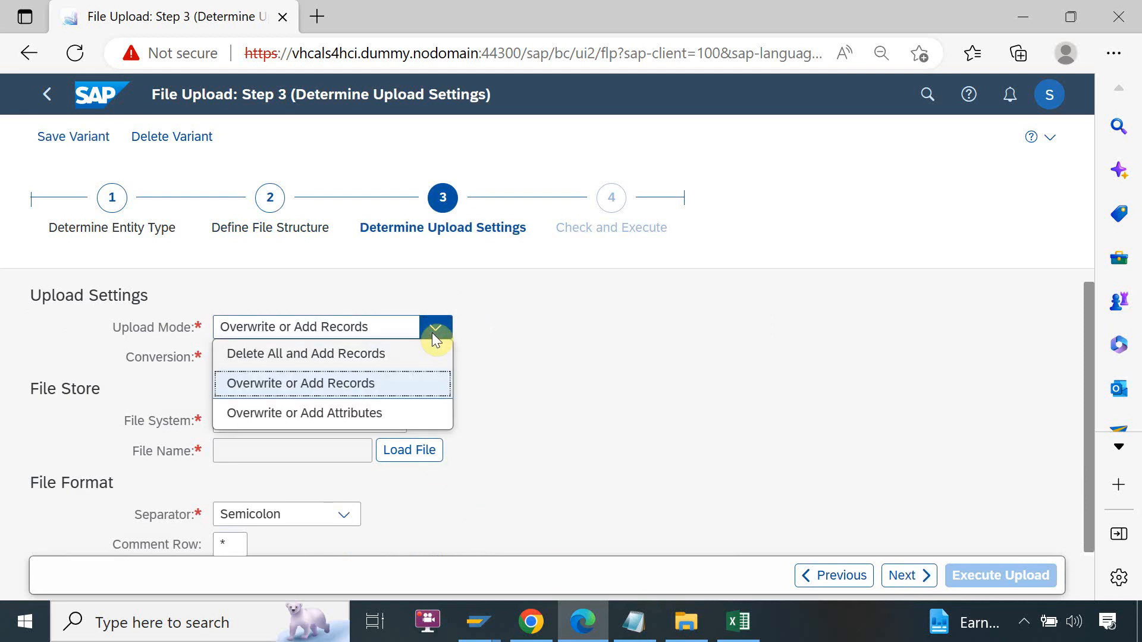
{"action": "left_click", "coordinate": [414, 388]}
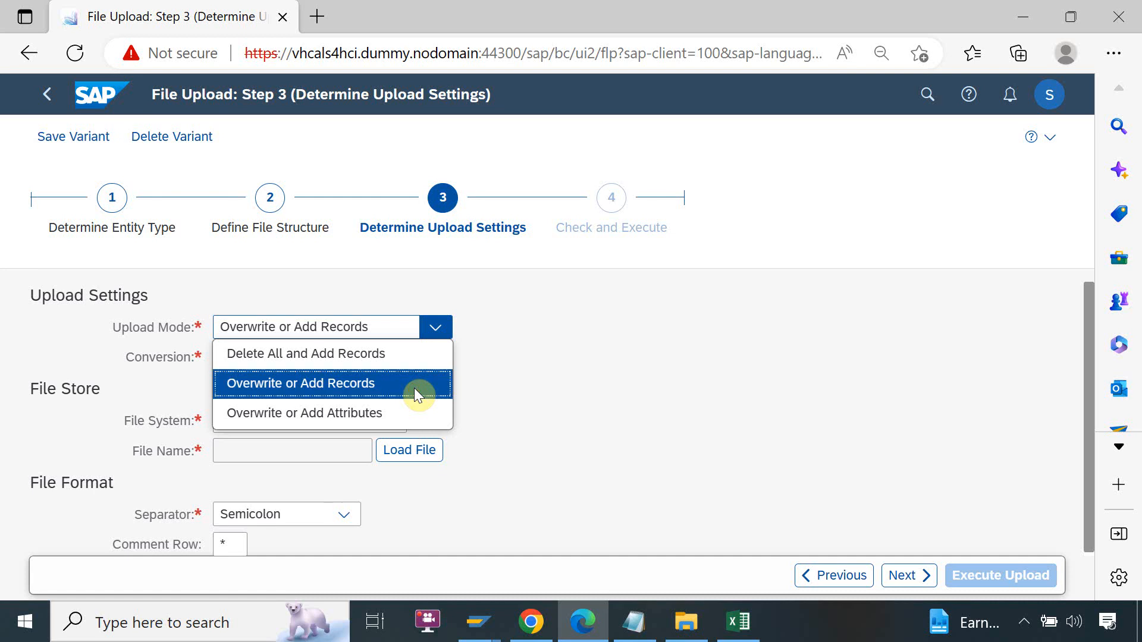
{"action": "left_click", "coordinate": [414, 387]}
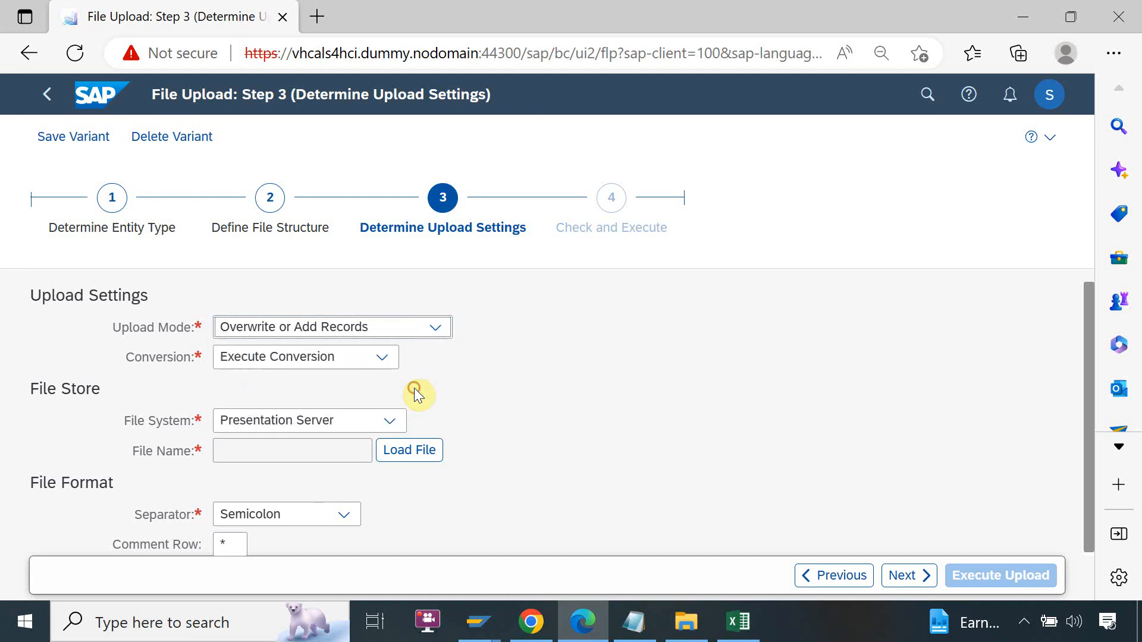
{"action": "left_click", "coordinate": [382, 357]}
{"action": "left_click", "coordinate": [378, 364]}
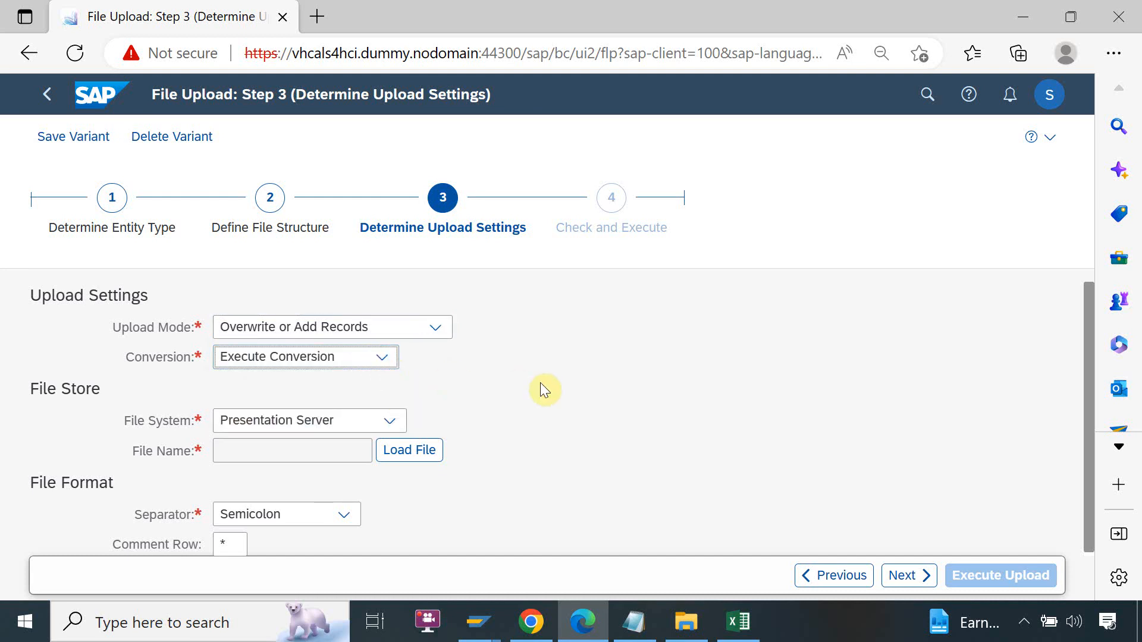
- Try Application Server as the file system, inspect its file name entry, and set the file system back to Presentation Server
{"action": "left_click", "coordinate": [393, 423]}
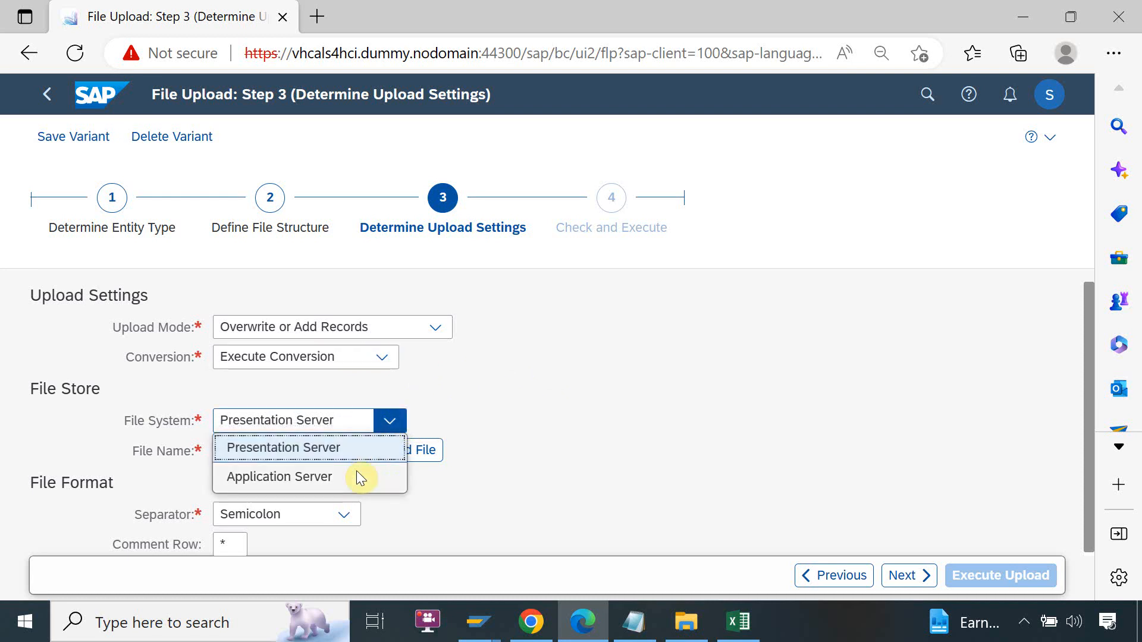
{"action": "left_click", "coordinate": [567, 414]}
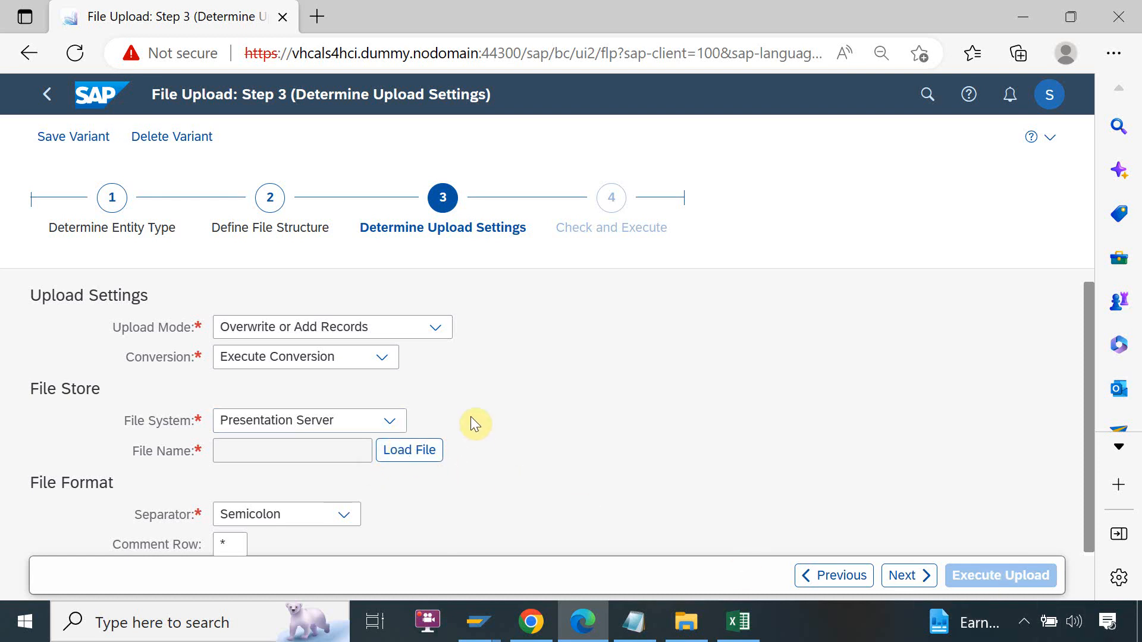
{"action": "left_click", "coordinate": [389, 423]}
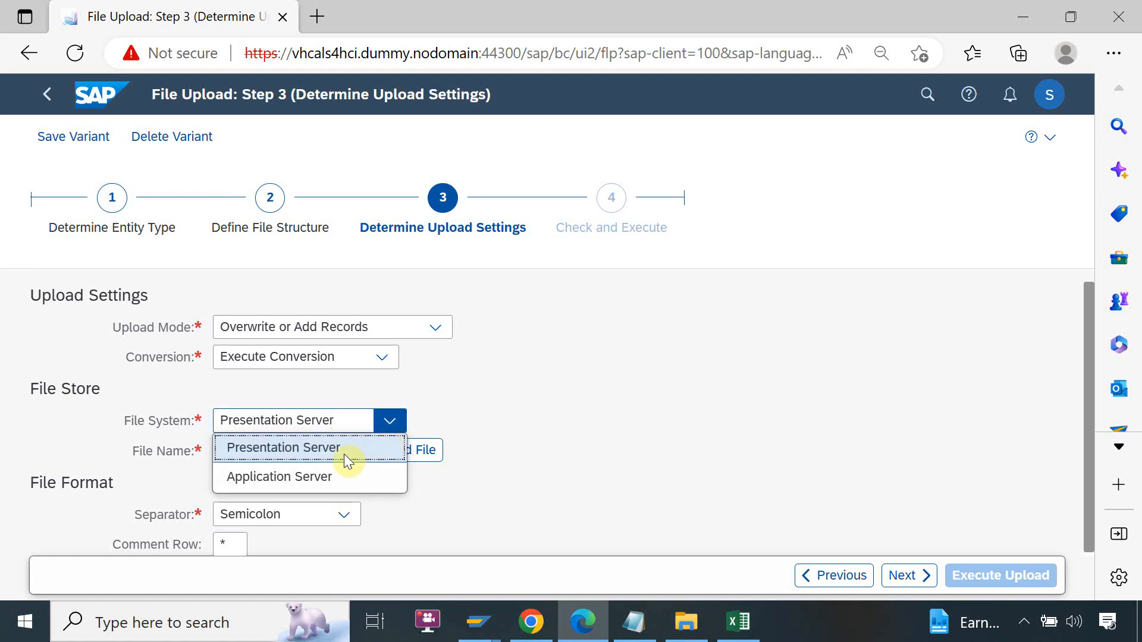
{"action": "left_click", "coordinate": [336, 480]}
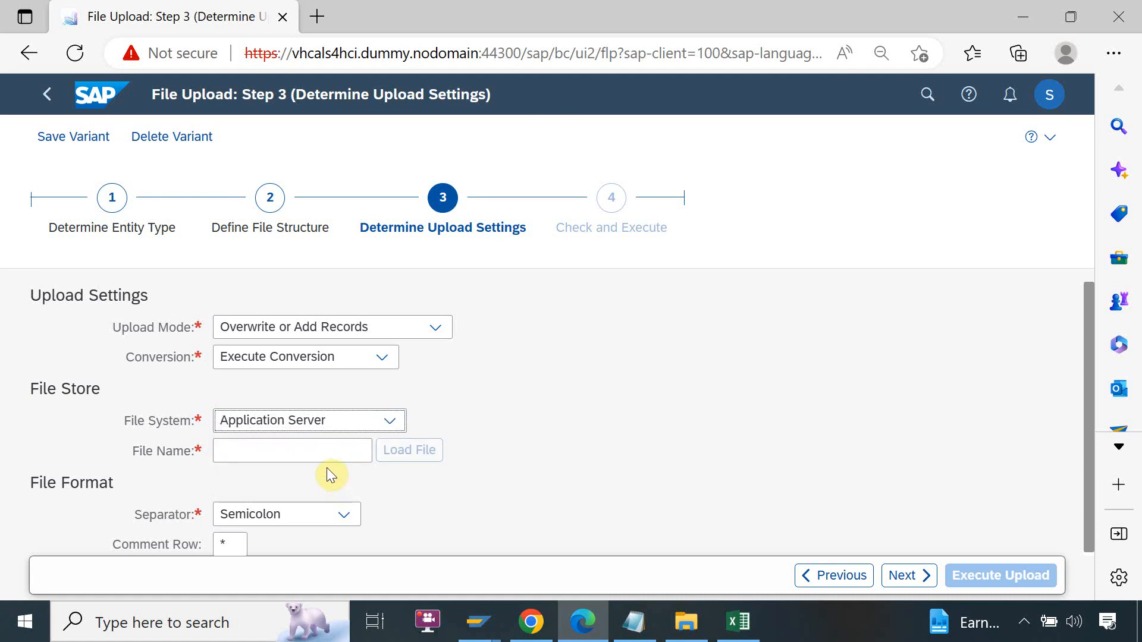
{"action": "left_click", "coordinate": [301, 457]}
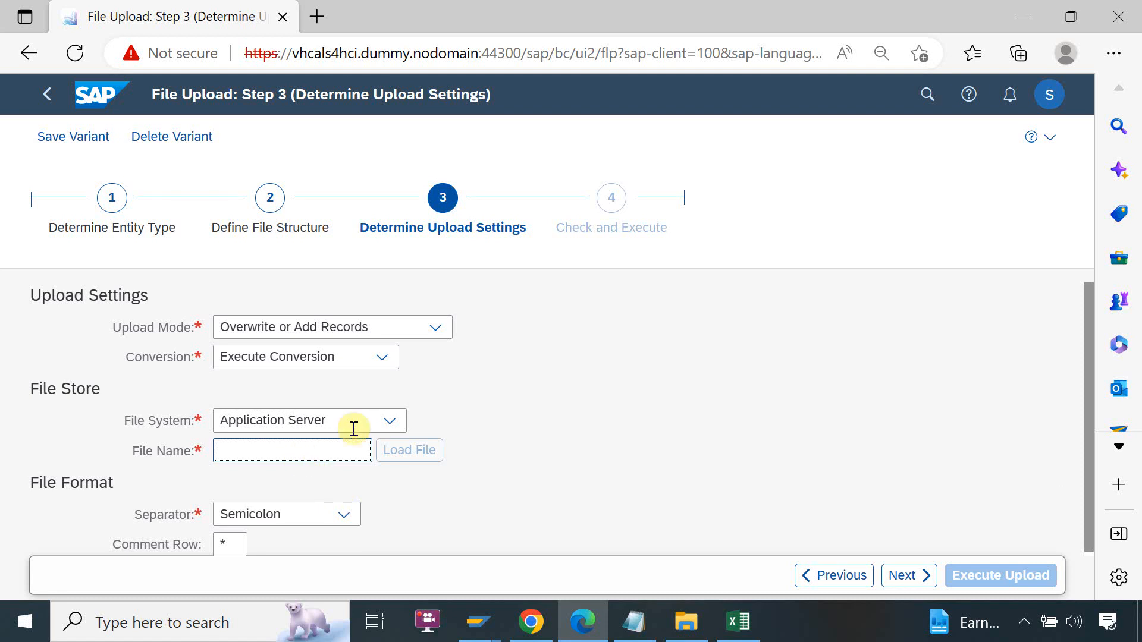
{"action": "left_click", "coordinate": [389, 422]}
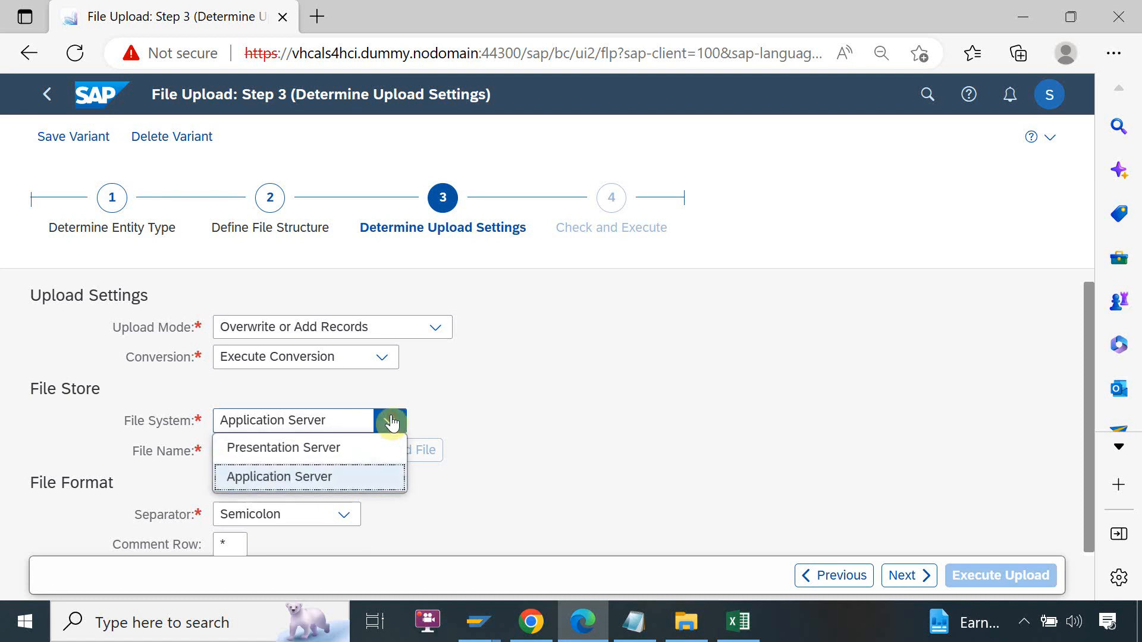
{"action": "left_click", "coordinate": [338, 450]}
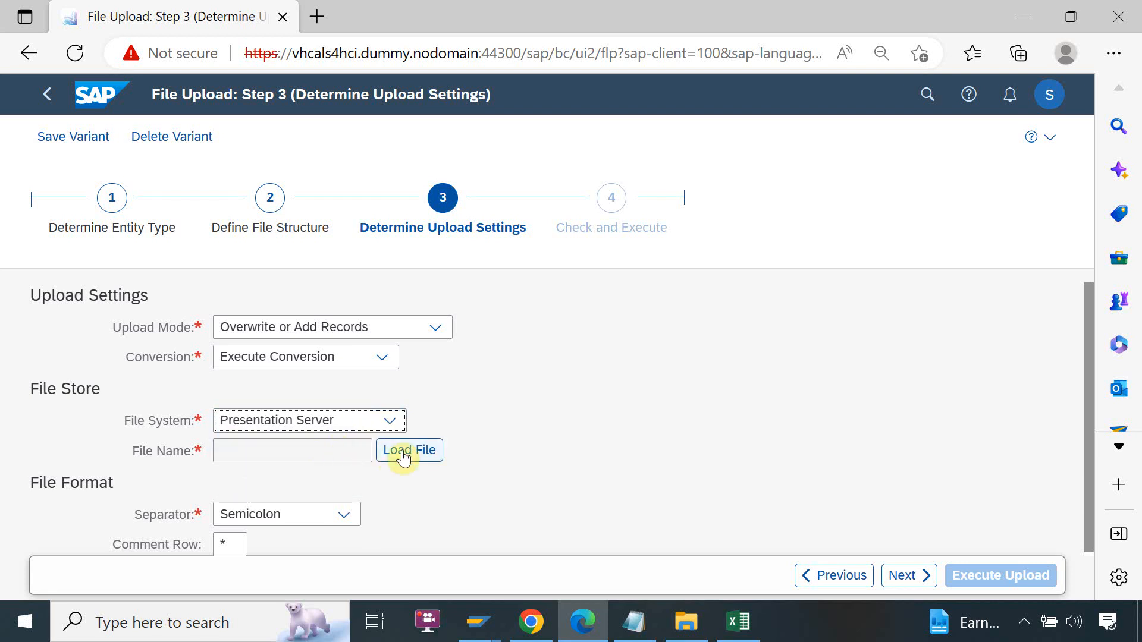
- Close the PC grp hiera workbook in Excel and load PC grp hiera.xlsx from the Desktop as the upload file
{"action": "left_click", "coordinate": [738, 622]}
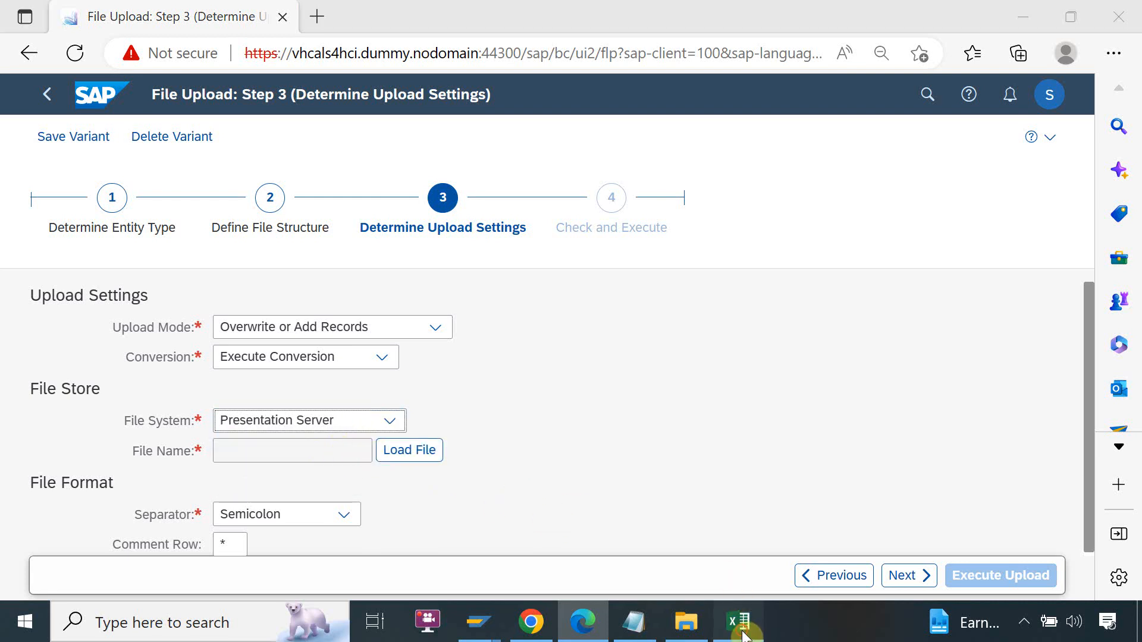
{"action": "left_click", "coordinate": [1132, 22]}
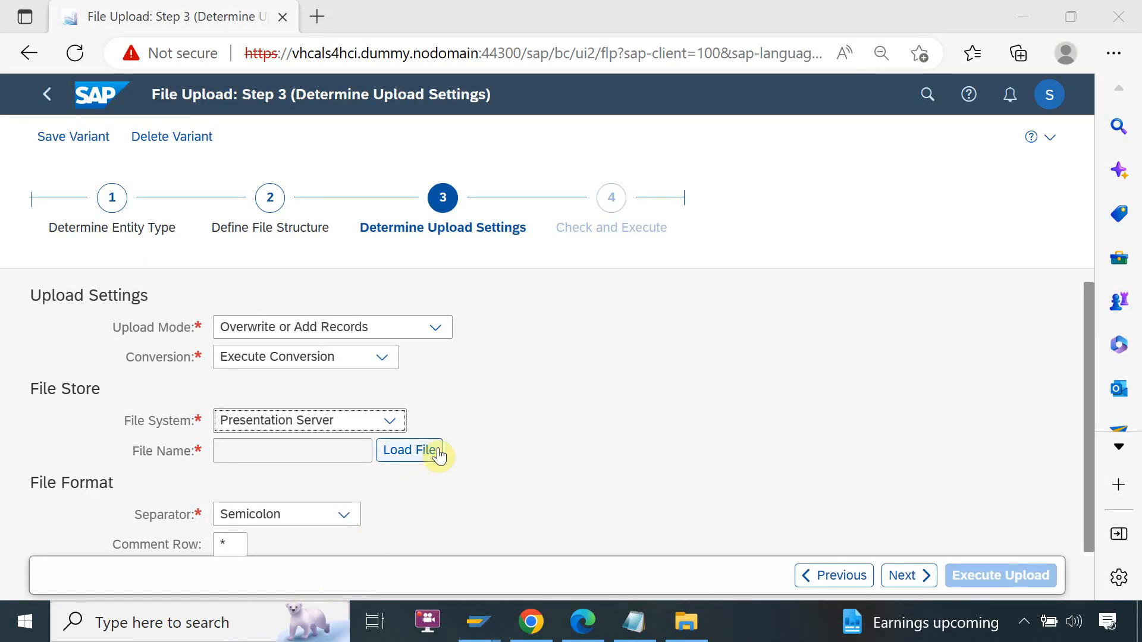
{"action": "left_click", "coordinate": [438, 453]}
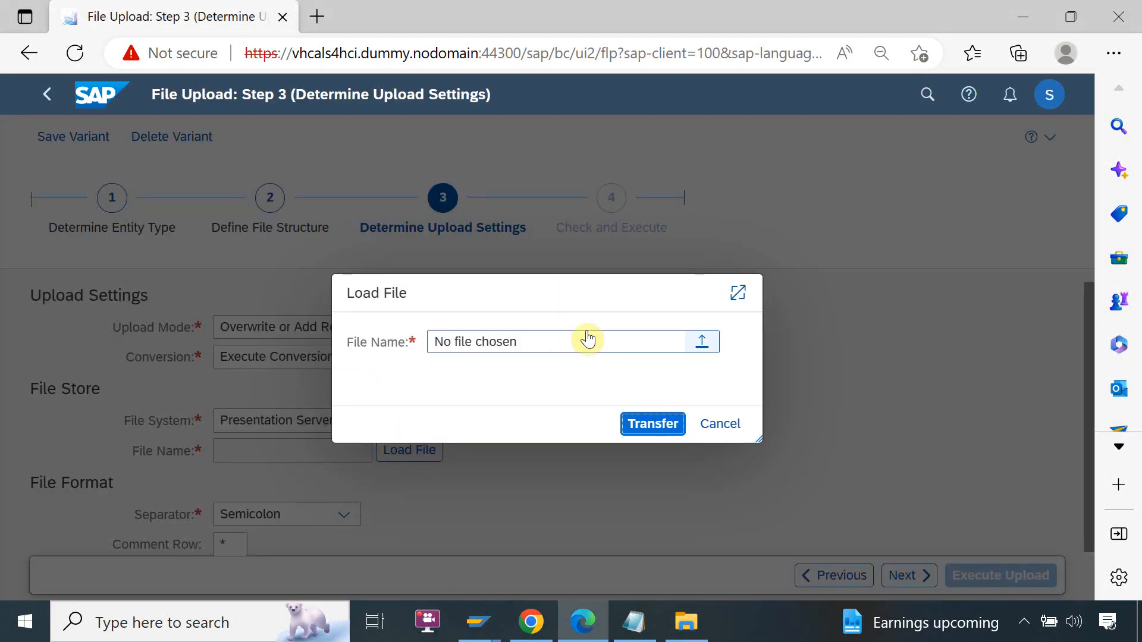
{"action": "left_click", "coordinate": [702, 342]}
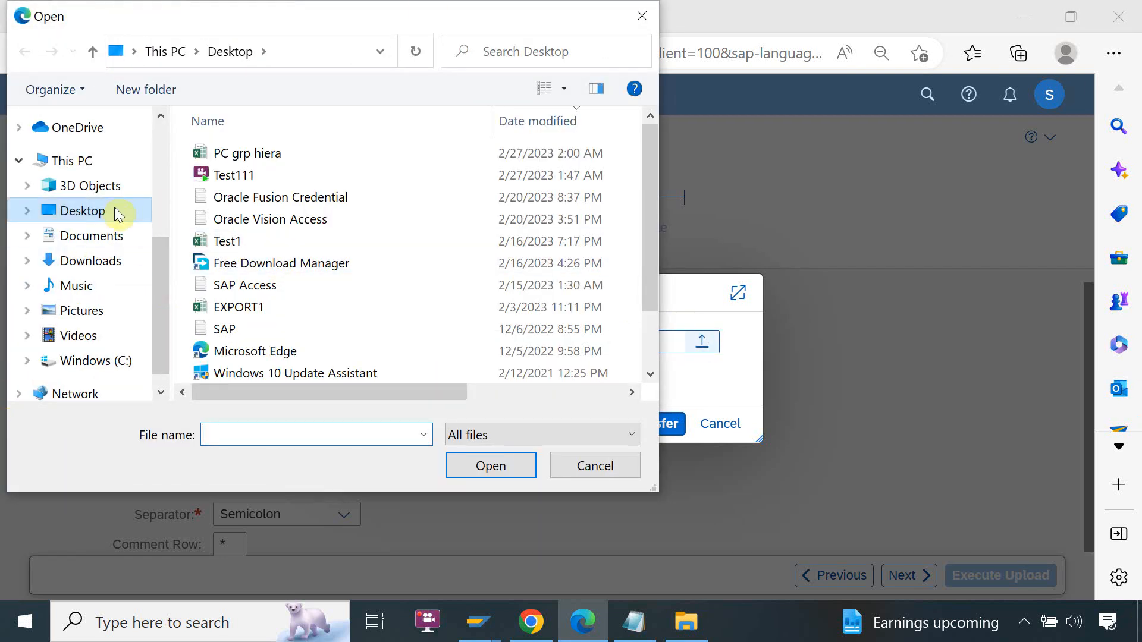
{"action": "left_click", "coordinate": [233, 156]}
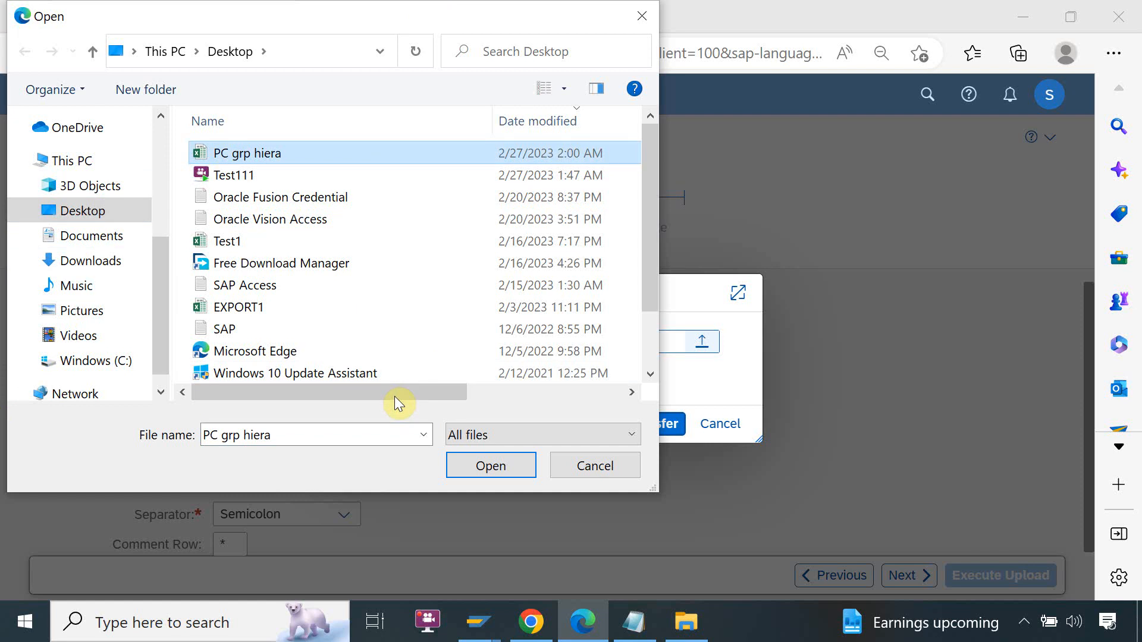
{"action": "left_click", "coordinate": [475, 466]}
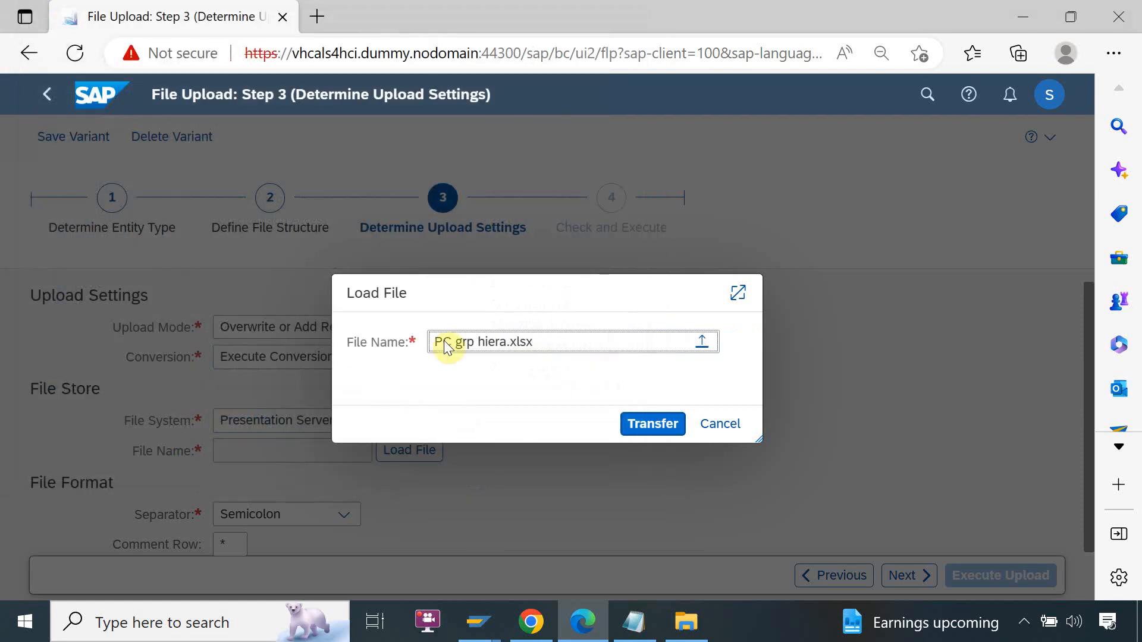
{"action": "left_click", "coordinate": [646, 424]}
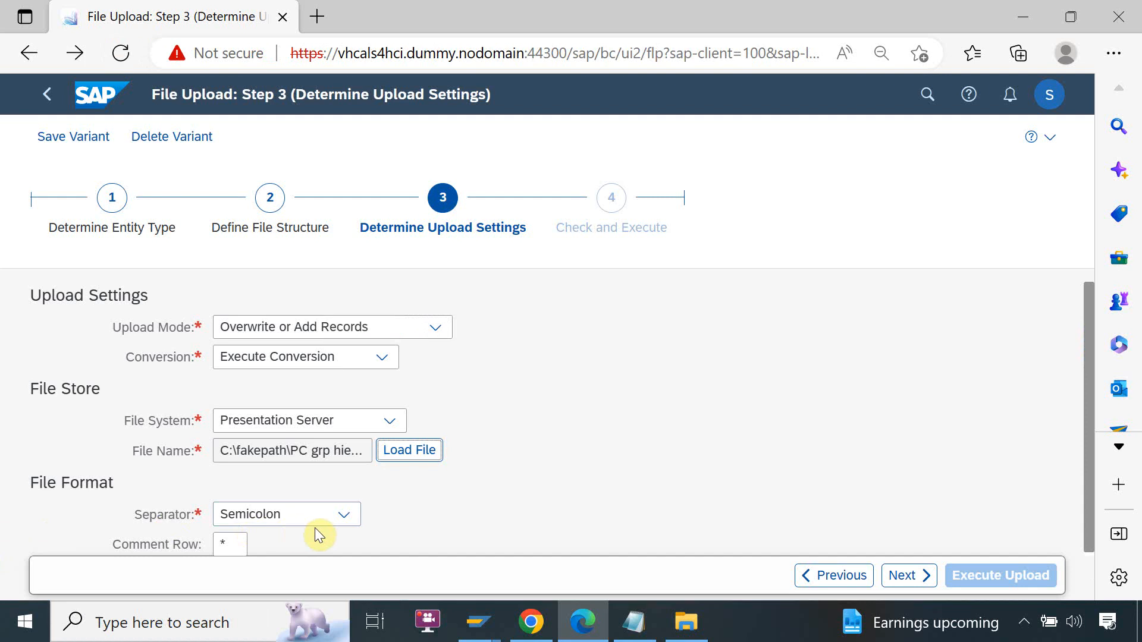
- Set the file format separator to Comma and place the cursor in the Comment Row field
{"action": "left_click", "coordinate": [344, 515]}
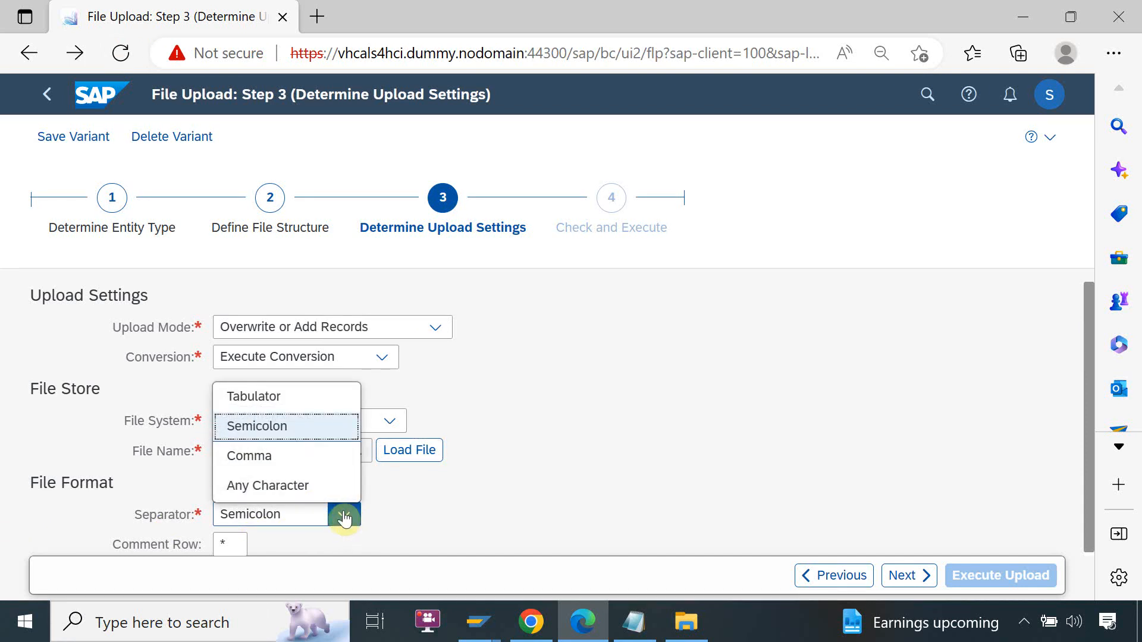
{"action": "left_click", "coordinate": [306, 459]}
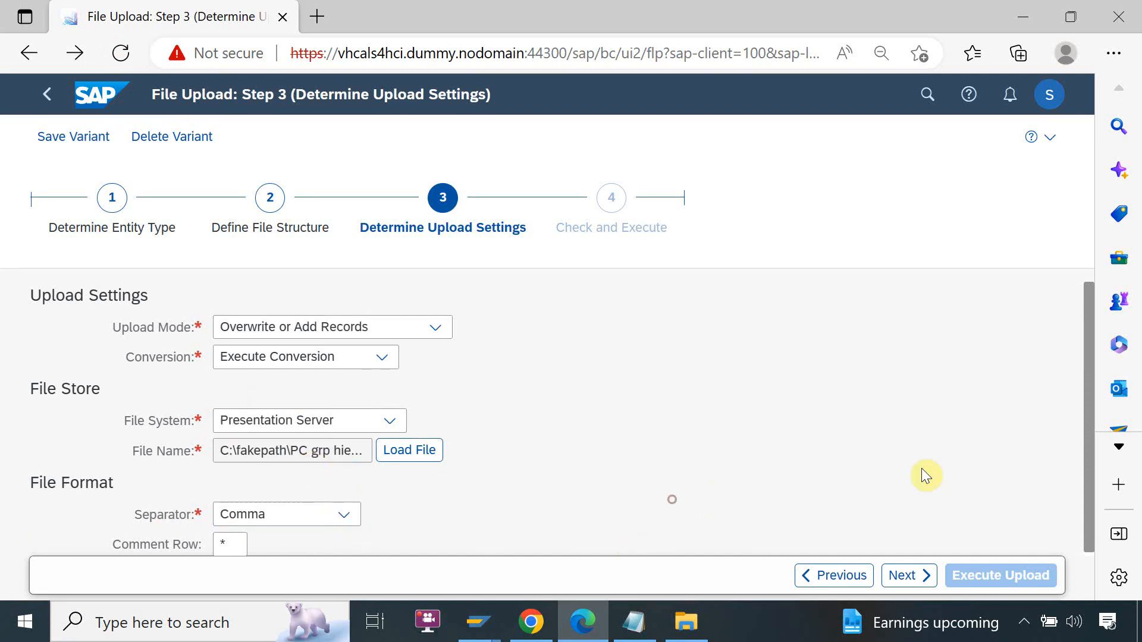
{"action": "left_click_drag", "start_coordinate": [1087, 495], "coordinate": [1087, 573]}
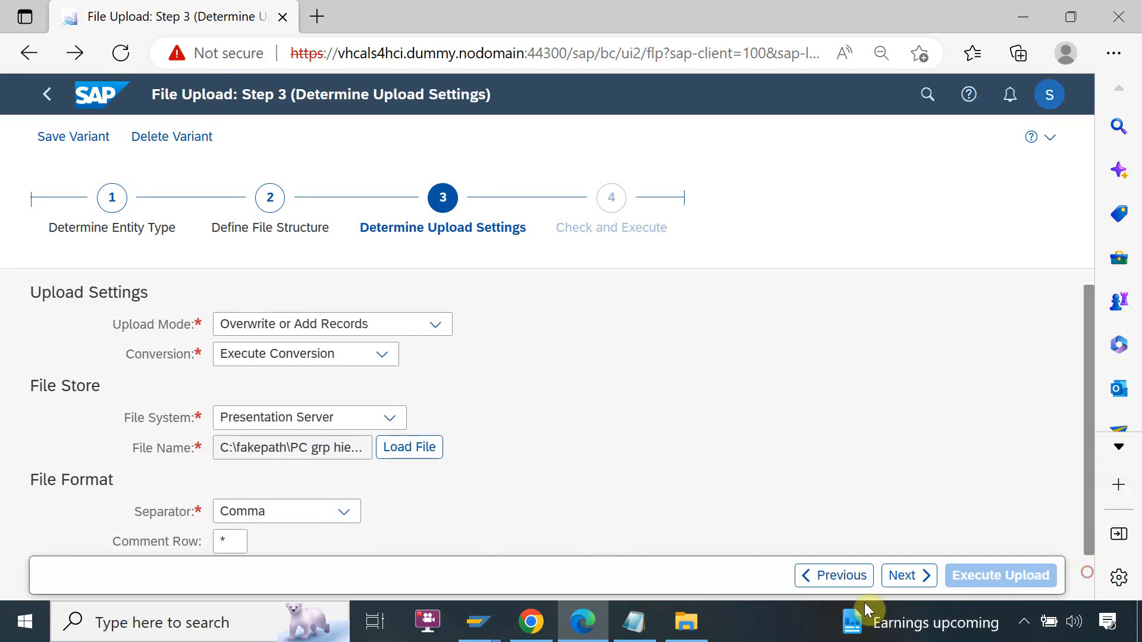
{"action": "left_click", "coordinate": [229, 546]}
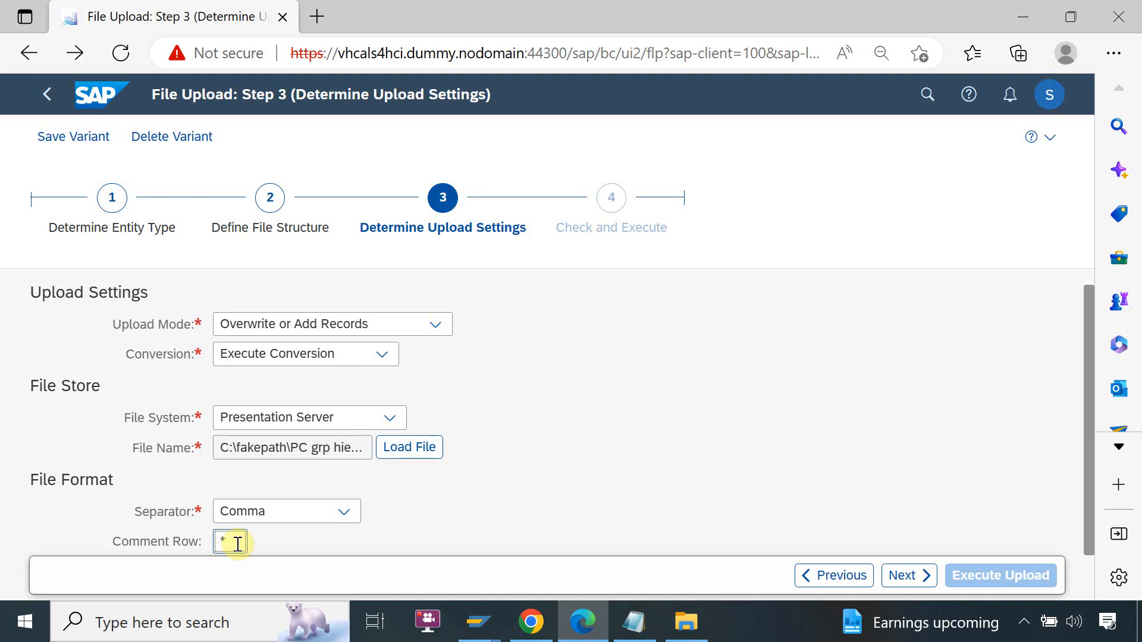
- Proceed from the upload settings and create a Process Profit Center Group Hierarchies change request described as "PC Hiere Upload Process"
{"action": "key", "text": "BackSpace"}
{"action": "left_click", "coordinate": [909, 581]}
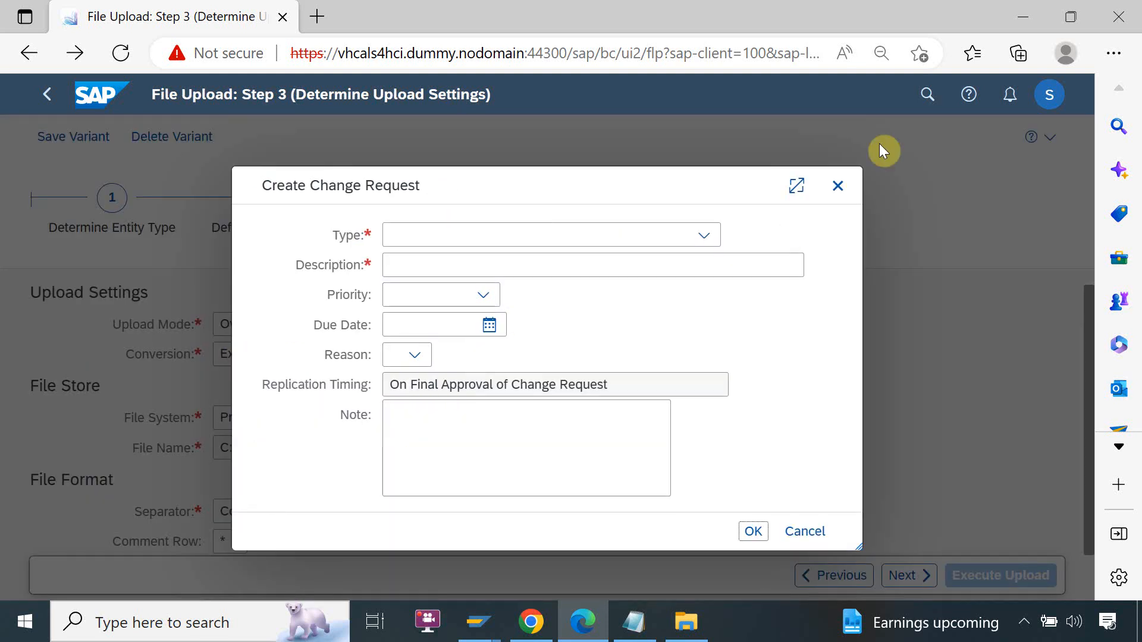
{"action": "left_click", "coordinate": [705, 235]}
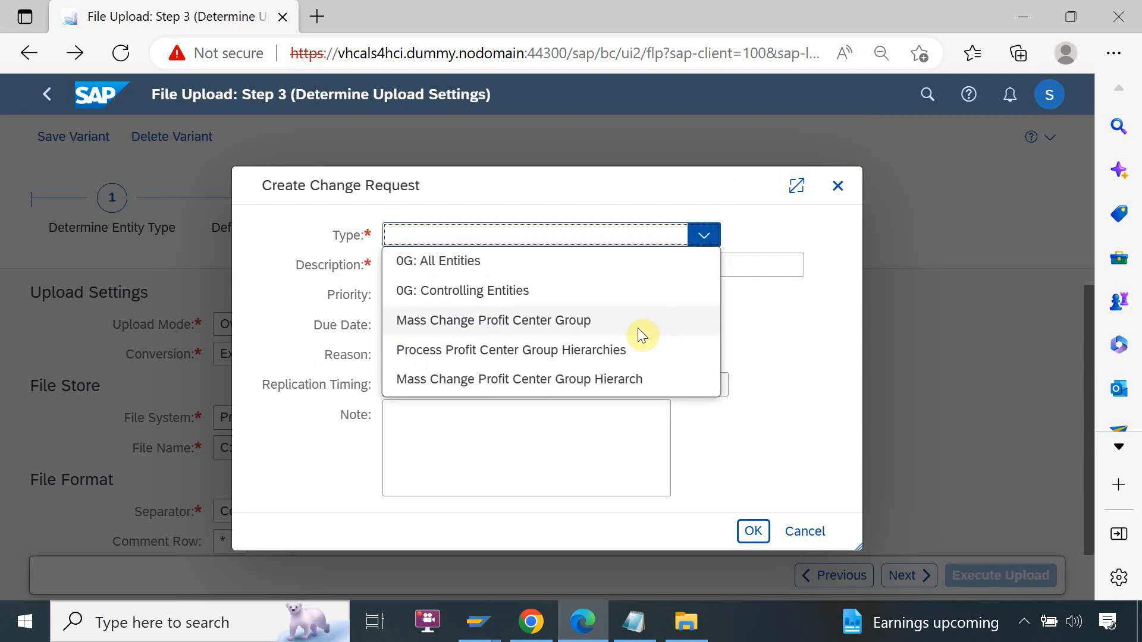
{"action": "left_click", "coordinate": [613, 358]}
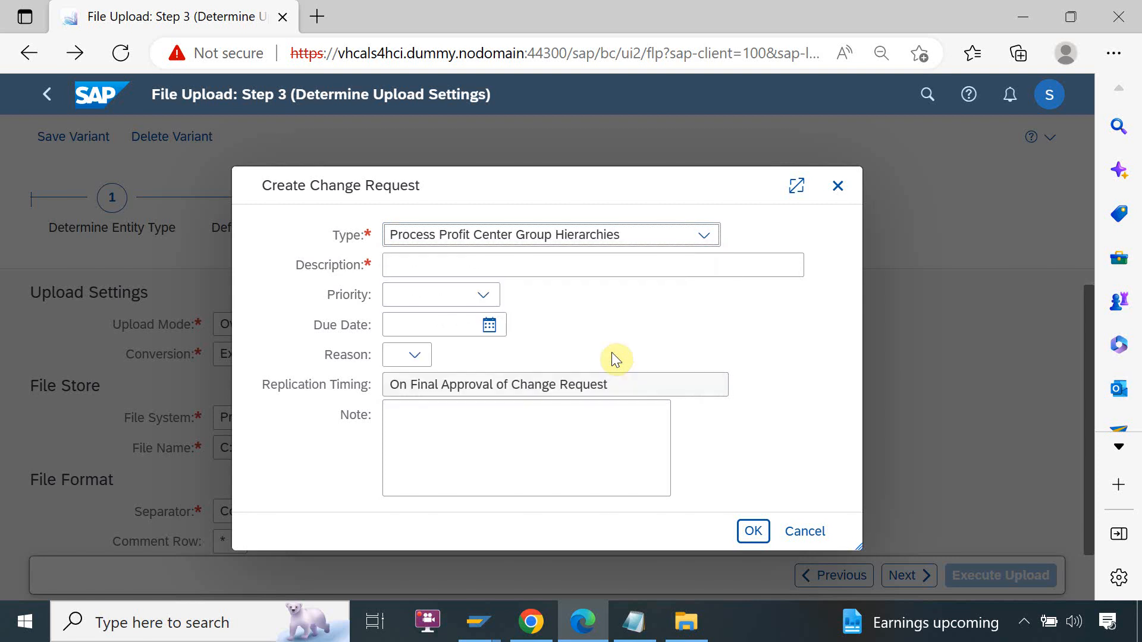
{"action": "left_click", "coordinate": [571, 267]}
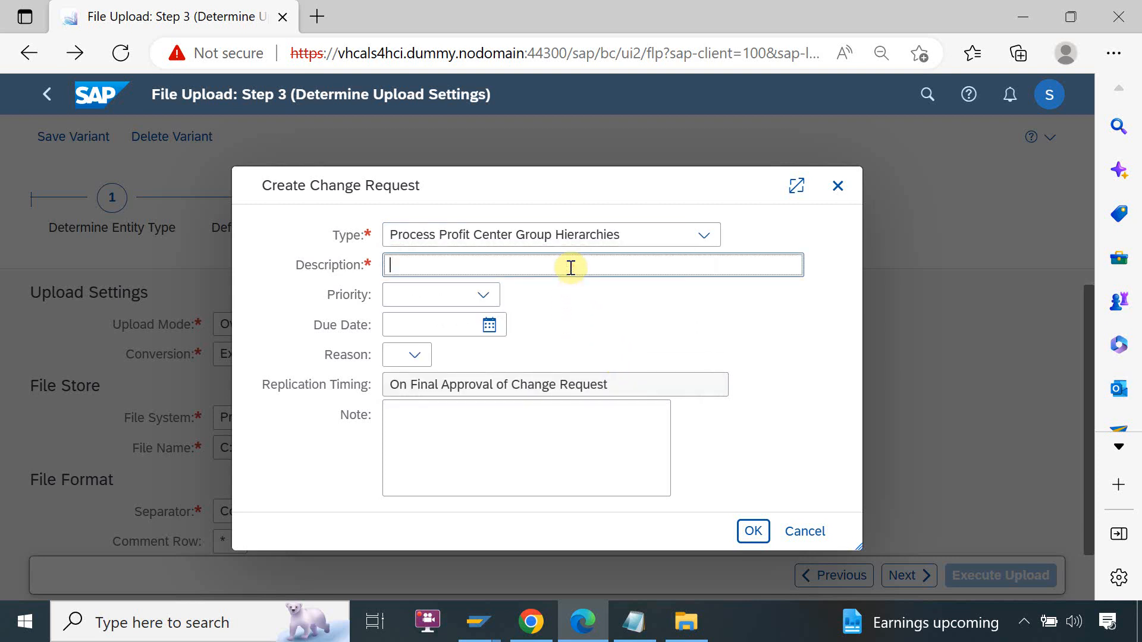
{"action": "type", "text": "PC Hiere Upload Process"}
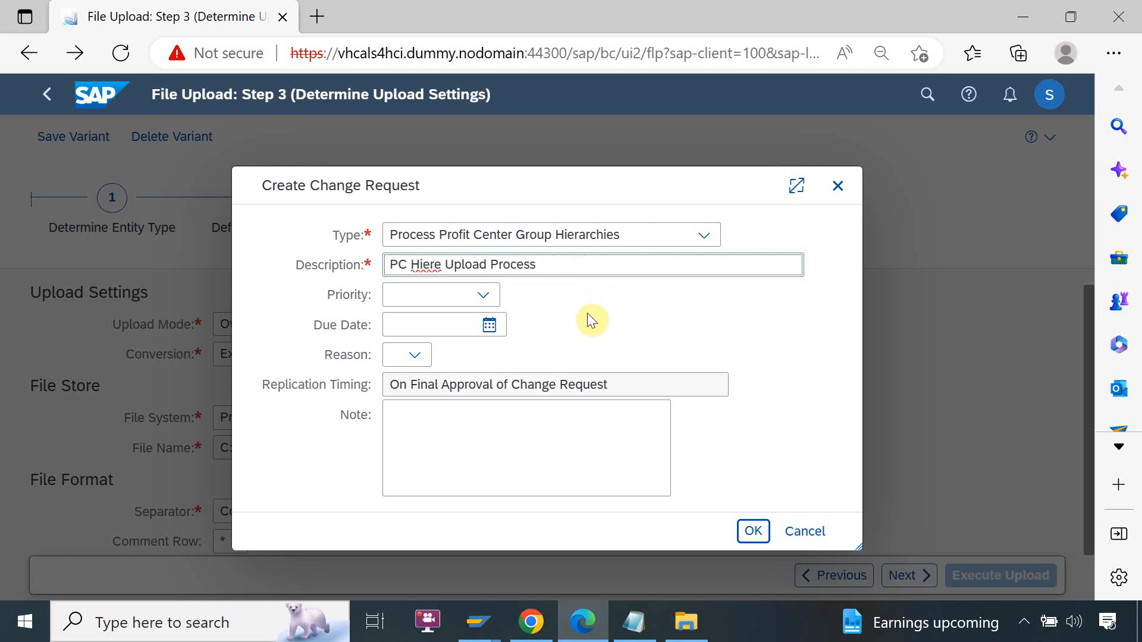
{"action": "left_click", "coordinate": [756, 532]}
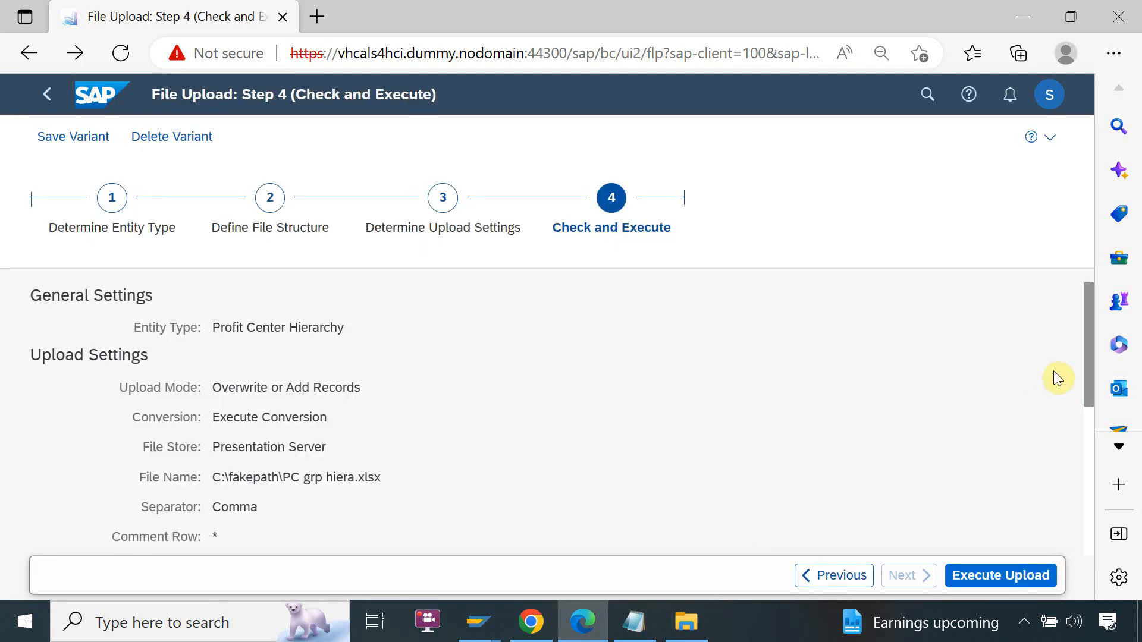
- Compare the rows listed for upload with the PC grp hiera workbook in Excel and execute the upload
{"action": "left_click_drag", "start_coordinate": [1094, 365], "coordinate": [1091, 482]}
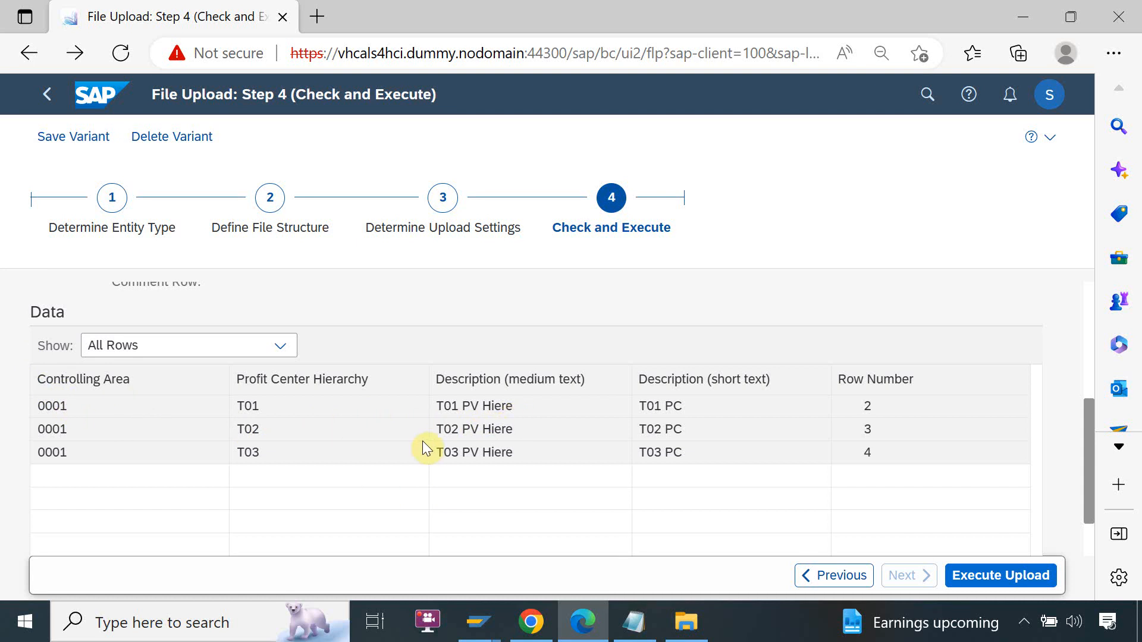
{"action": "key", "text": "super+d"}
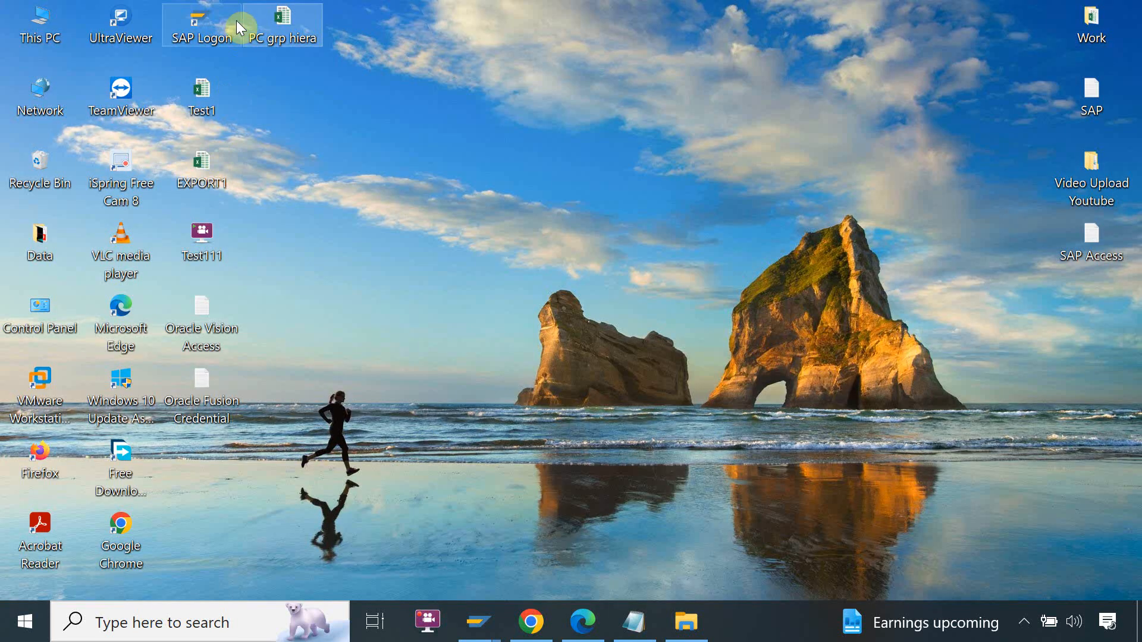
{"action": "double_click", "coordinate": [283, 26]}
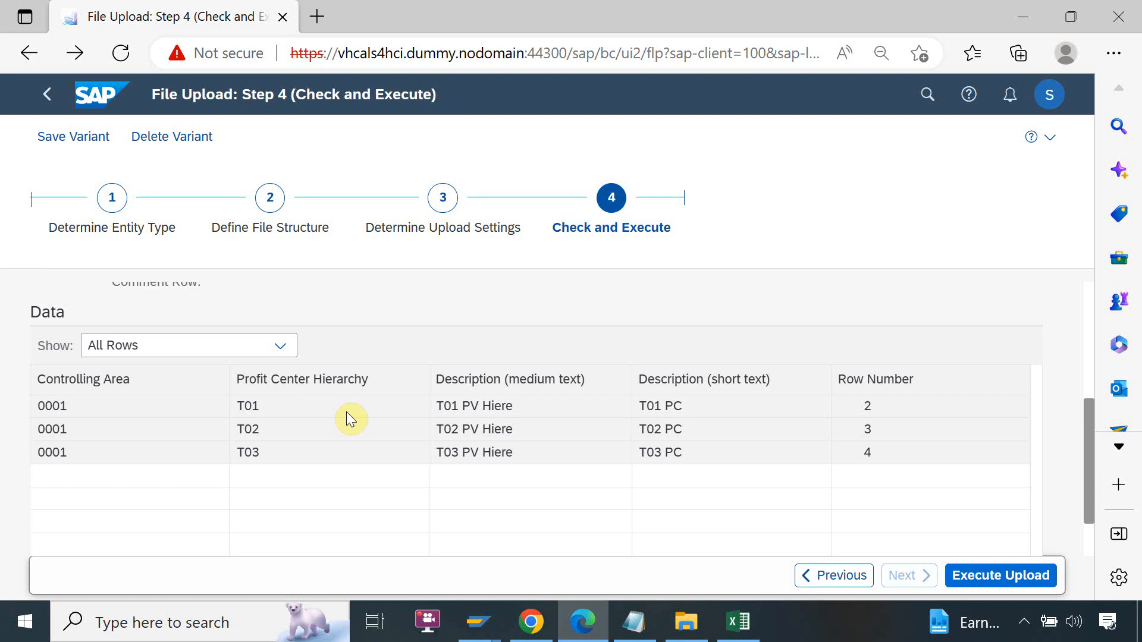
{"action": "key", "text": "alt+Tab"}
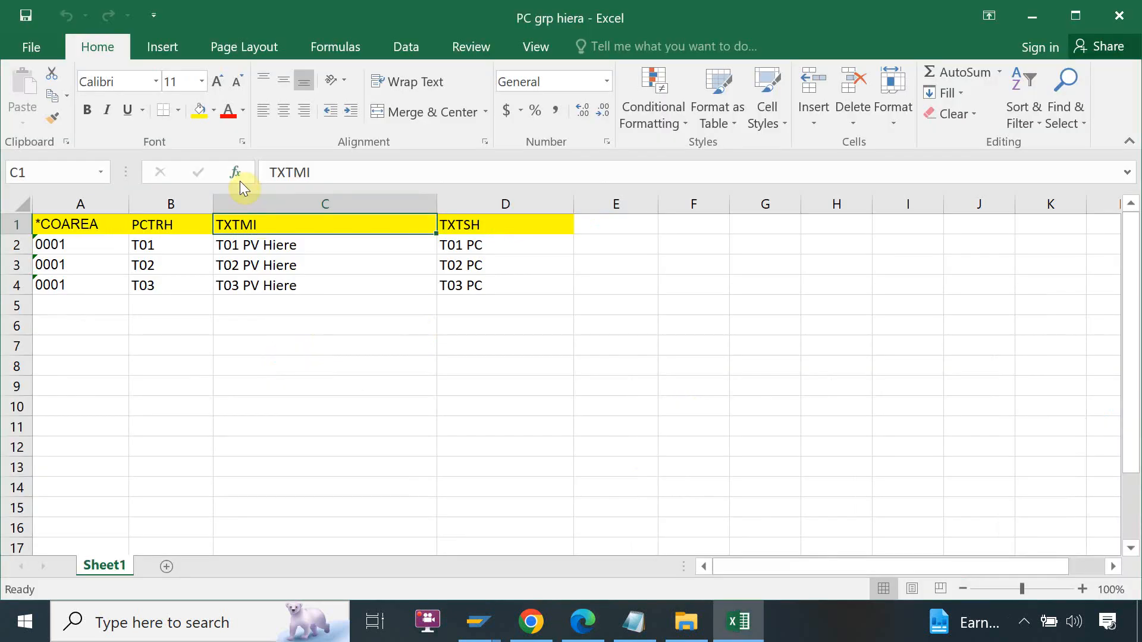
{"action": "key", "text": "alt+Tab"}
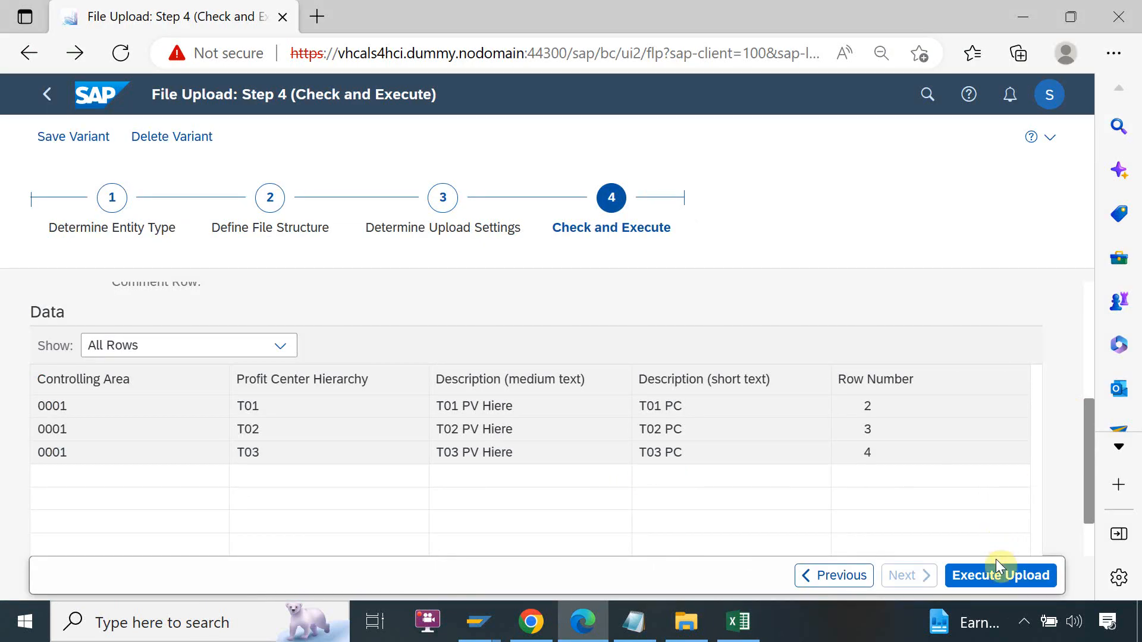
{"action": "left_click", "coordinate": [997, 583]}
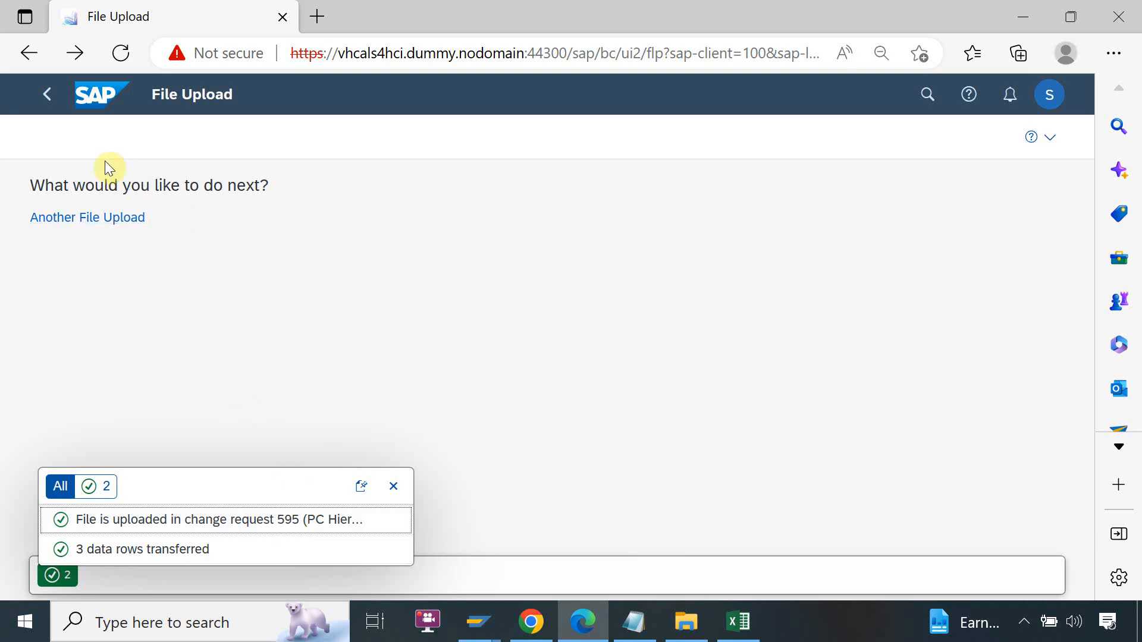
- Return to the home page and open the newly created change request from My Change Requests
{"action": "left_click", "coordinate": [47, 96]}
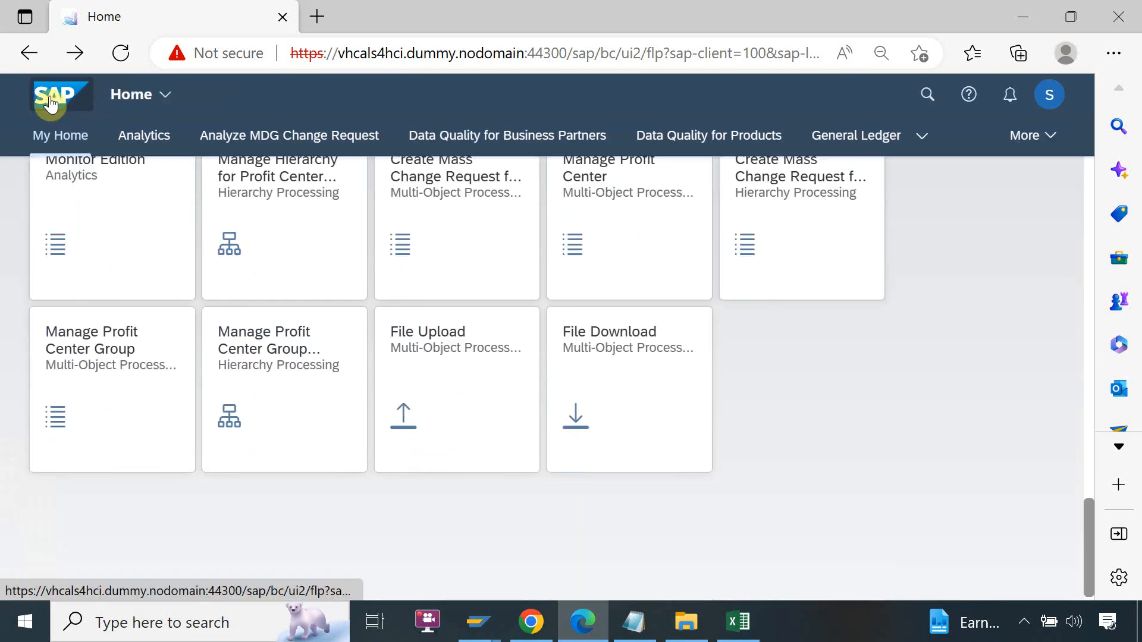
{"action": "left_click_drag", "start_coordinate": [1094, 549], "coordinate": [1093, 488]}
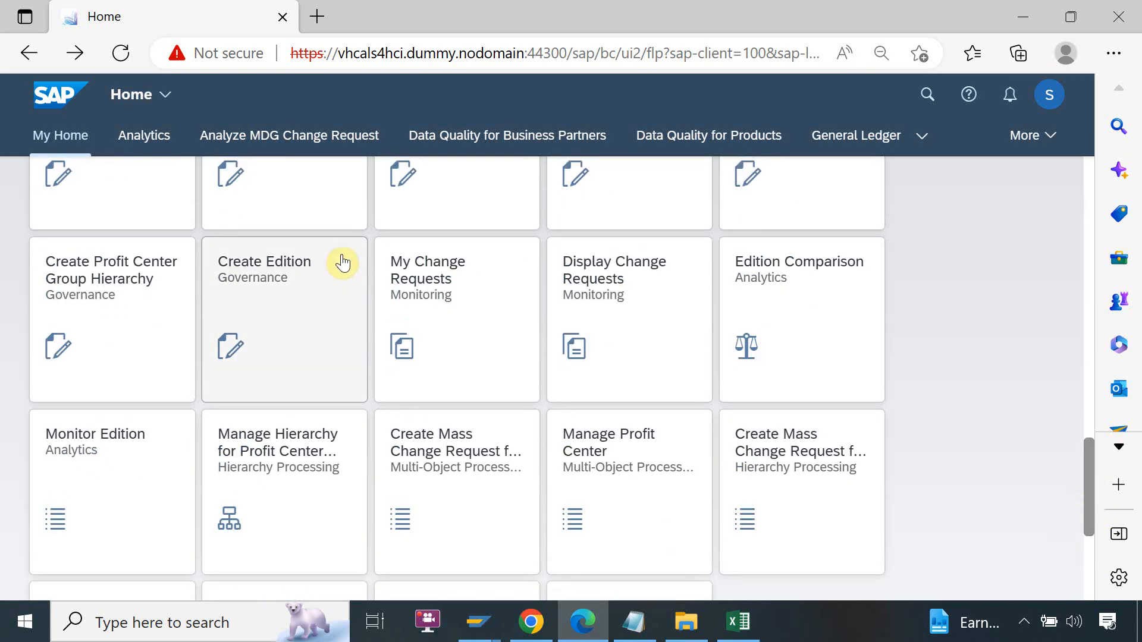
{"action": "left_click", "coordinate": [407, 272]}
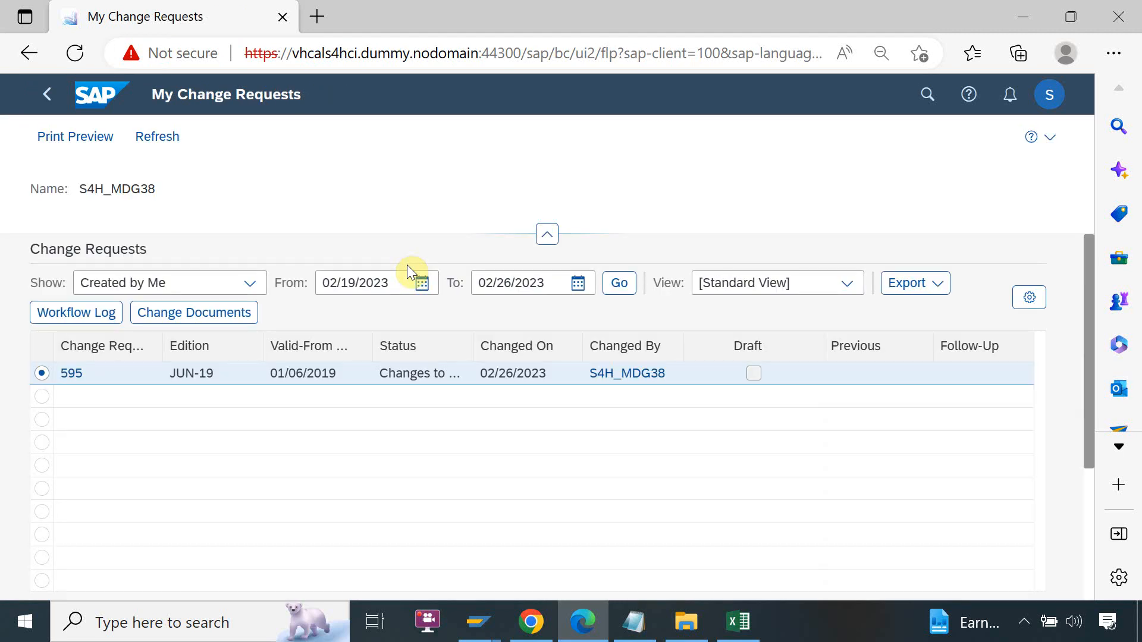
{"action": "left_click", "coordinate": [70, 375]}
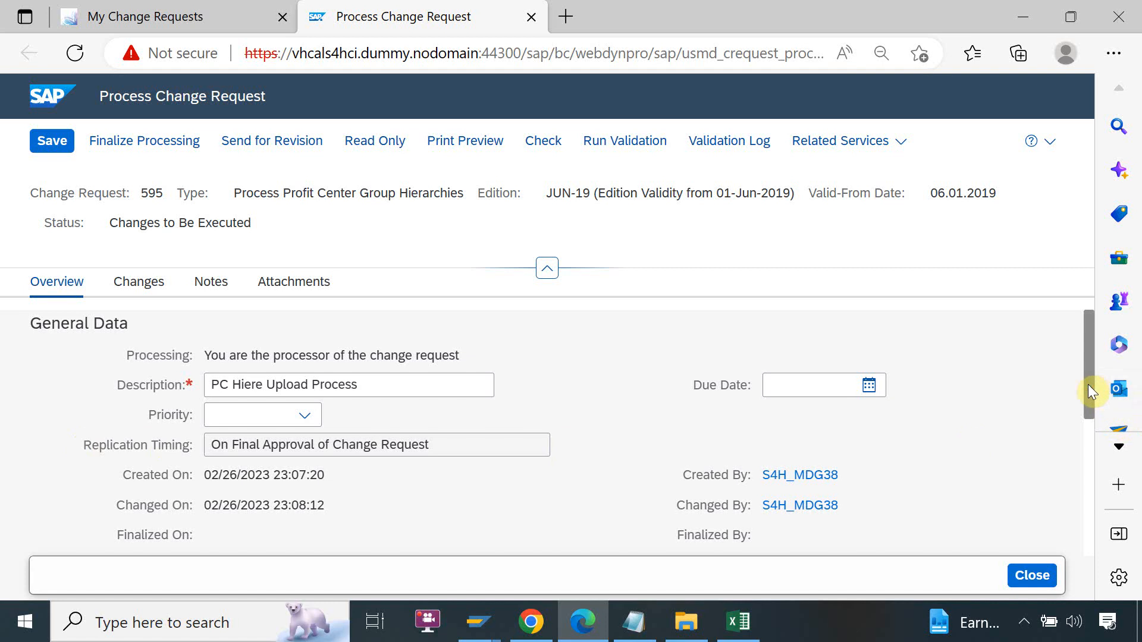
- Review the Profit Center Hierarchy objects in the change request, finalize its processing and close it
{"action": "left_click_drag", "start_coordinate": [1087, 385], "coordinate": [1063, 541]}
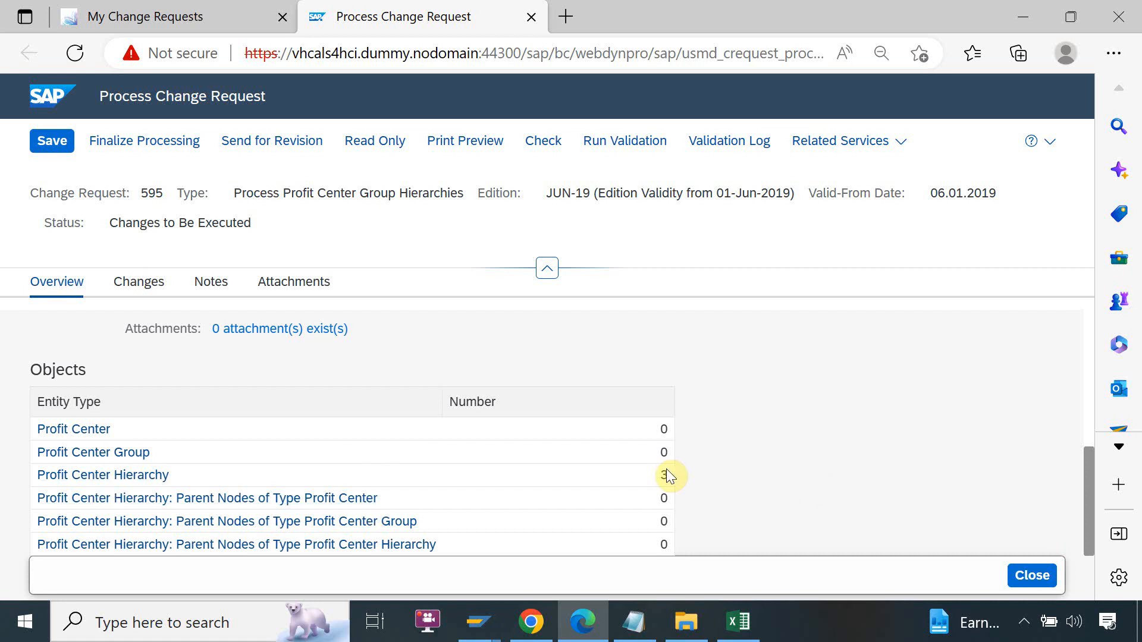
{"action": "left_click", "coordinate": [162, 477]}
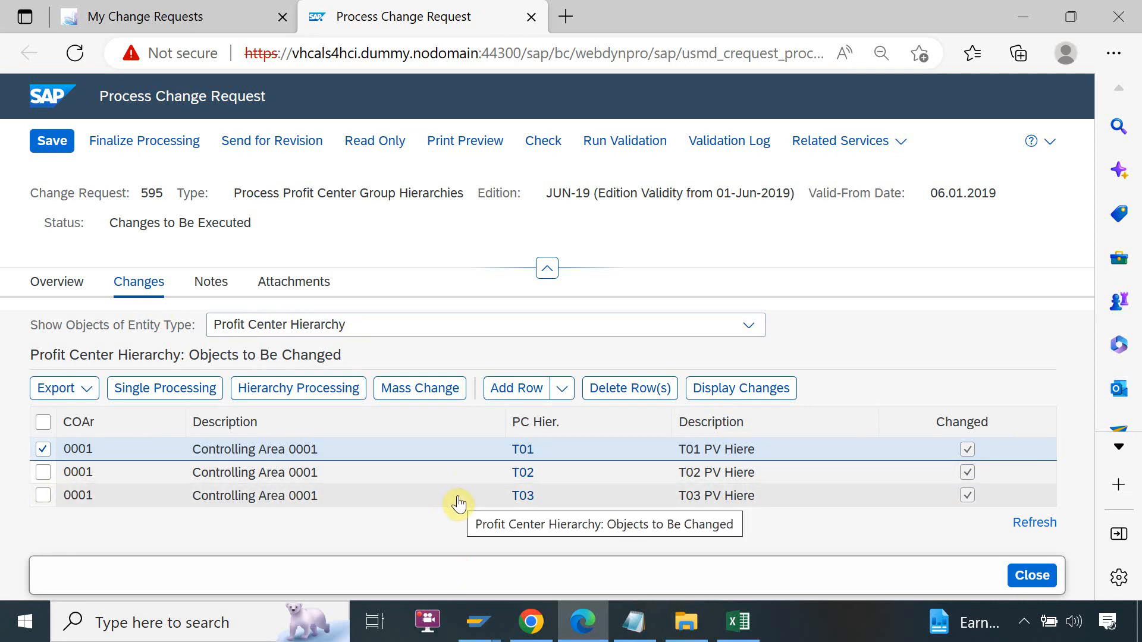
{"action": "left_click", "coordinate": [143, 154]}
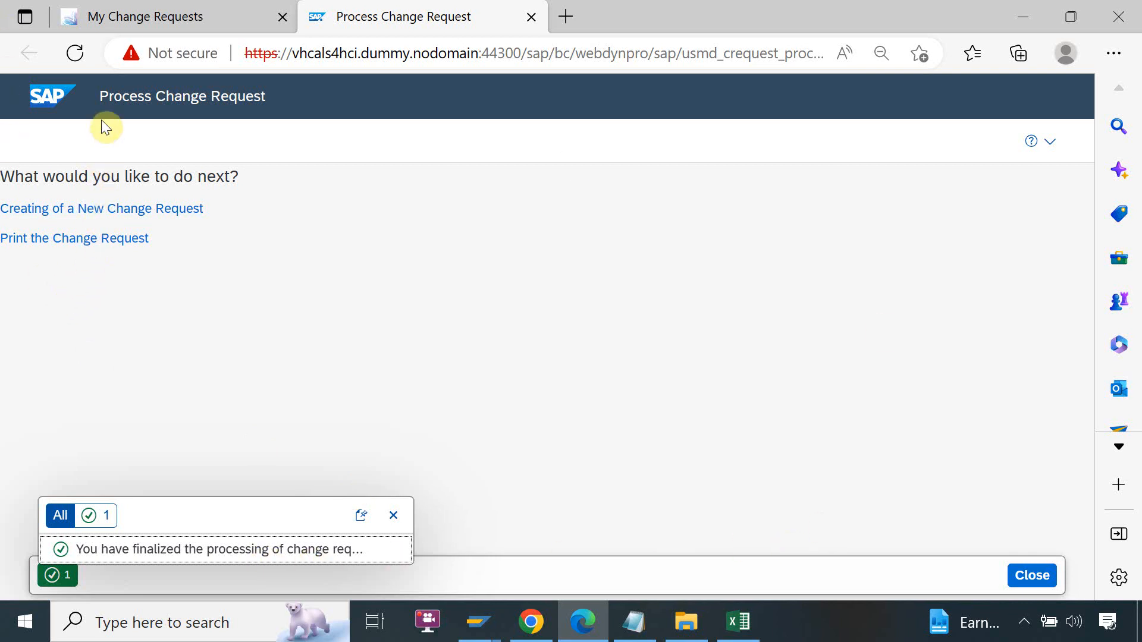
{"action": "left_click", "coordinate": [1032, 576]}
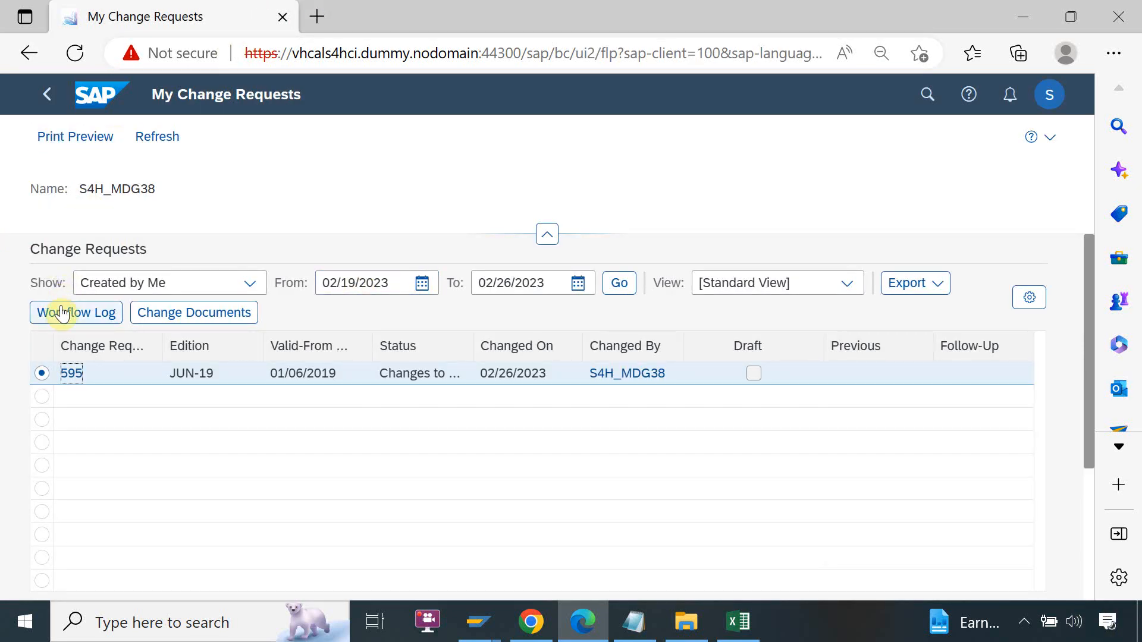
- Reopen the change request from the refreshed list, approve it and close it
{"action": "left_click", "coordinate": [155, 138]}
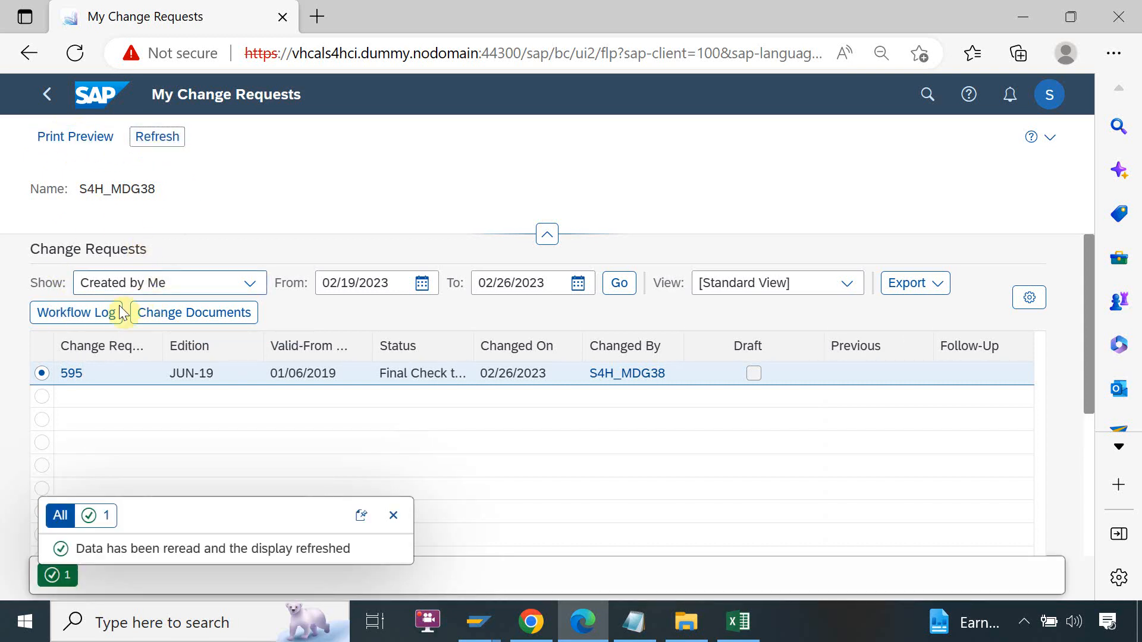
{"action": "left_click", "coordinate": [79, 372]}
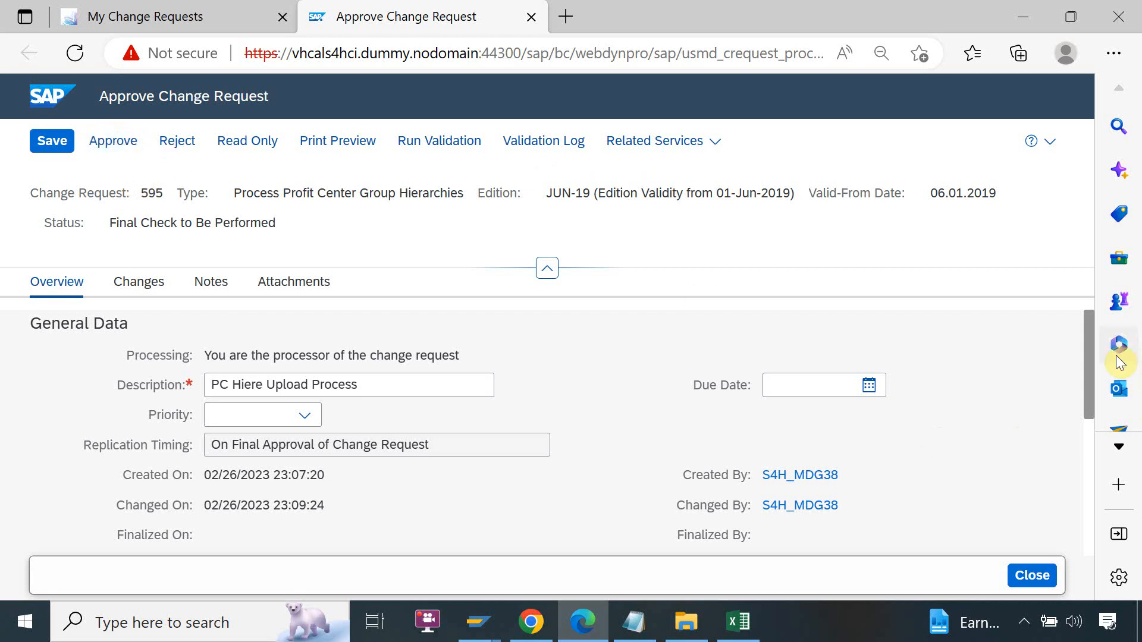
{"action": "left_click_drag", "start_coordinate": [1092, 354], "coordinate": [1082, 519]}
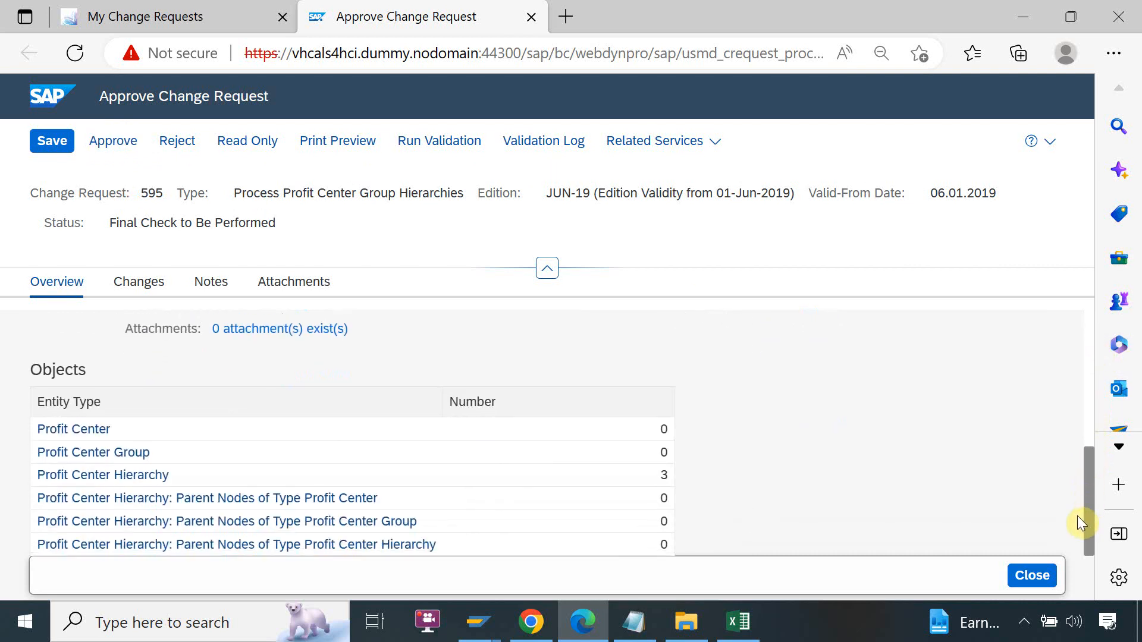
{"action": "scroll", "coordinate": [1077, 516], "scroll_direction": "up", "scroll_amount": 3}
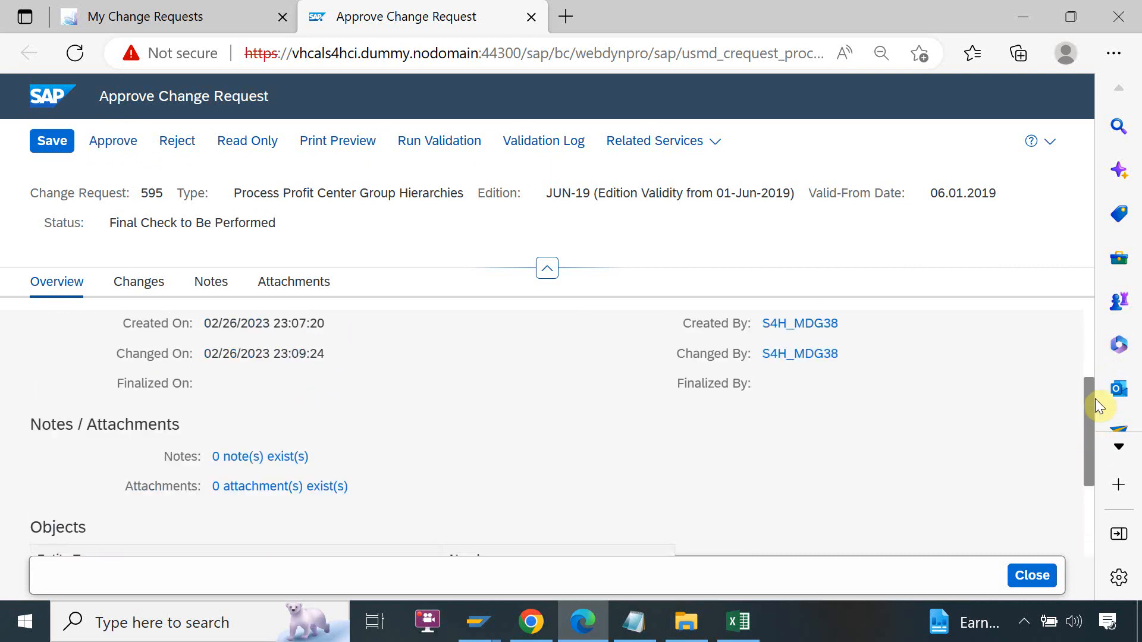
{"action": "scroll", "coordinate": [1096, 377], "scroll_direction": "up", "scroll_amount": 3}
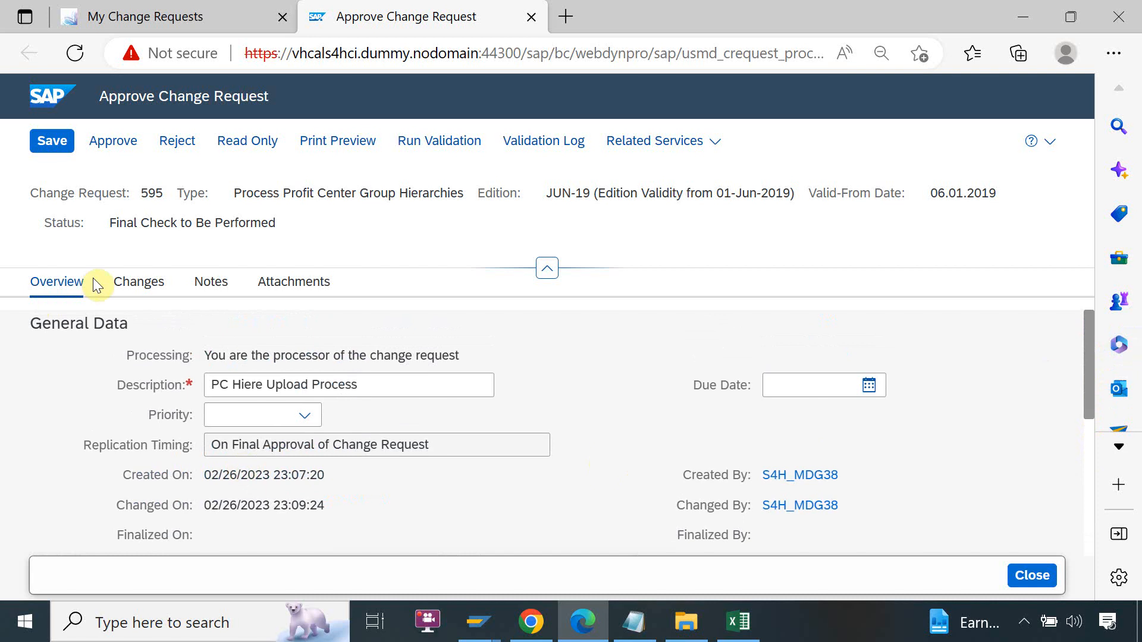
{"action": "left_click", "coordinate": [126, 150]}
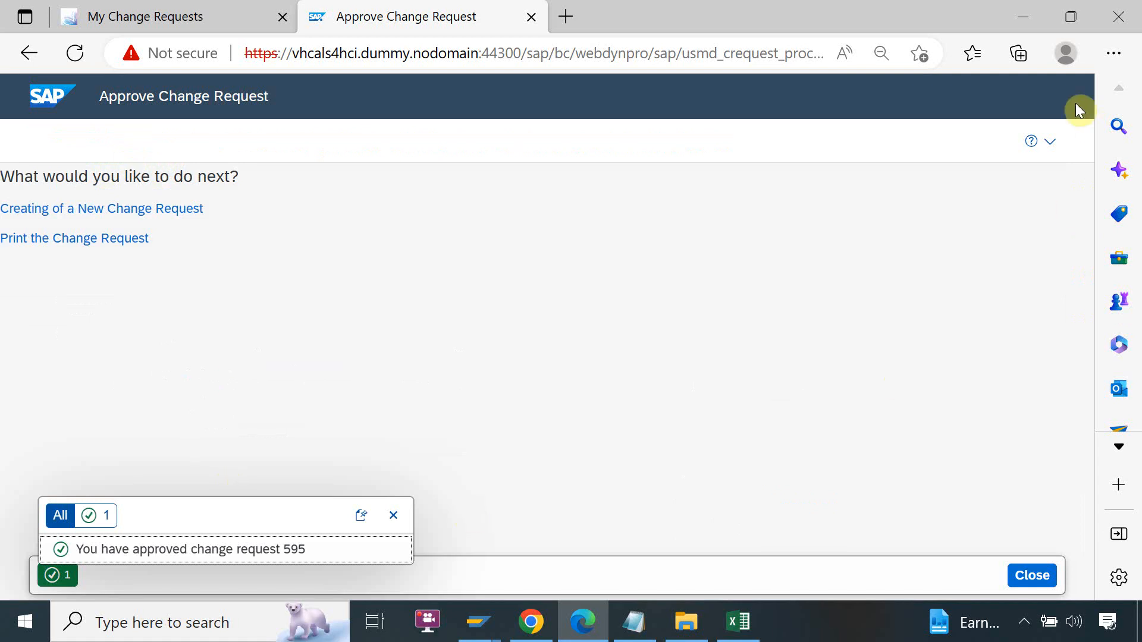
{"action": "left_click", "coordinate": [1034, 577]}
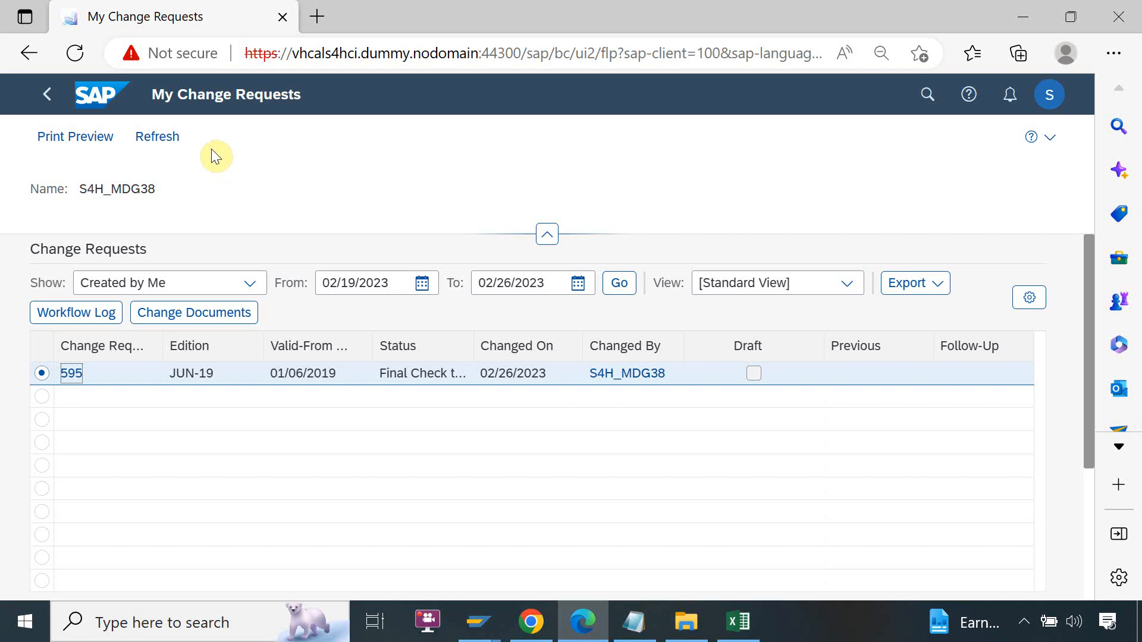
- Refresh the change request list, check the approved request's status and general data, and close its display
{"action": "left_click", "coordinate": [169, 142]}
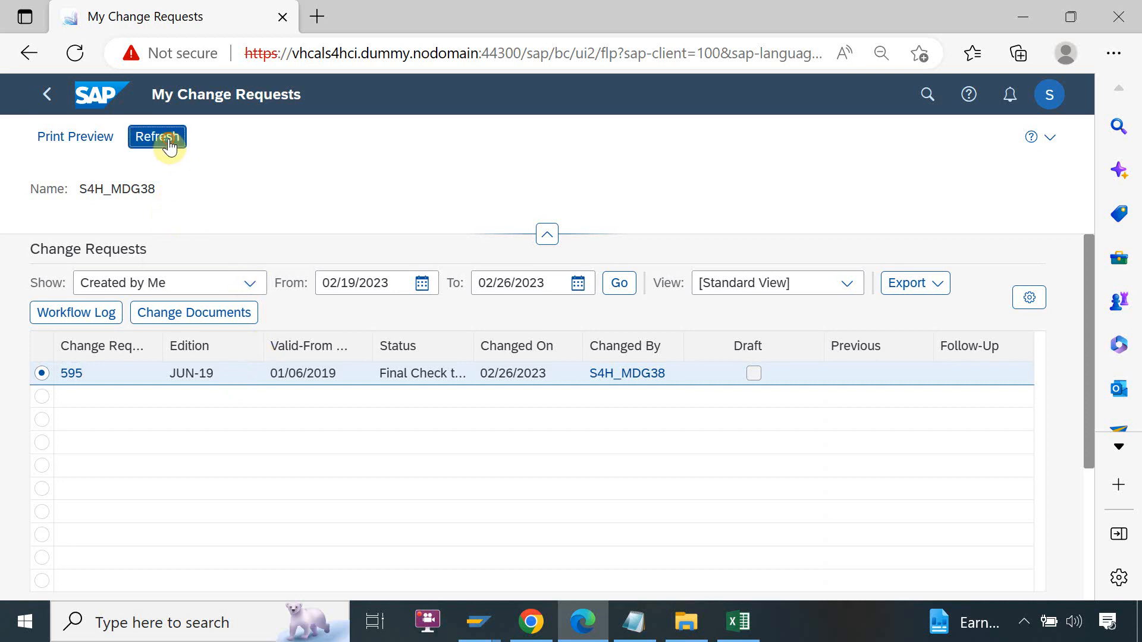
{"action": "left_click", "coordinate": [72, 373]}
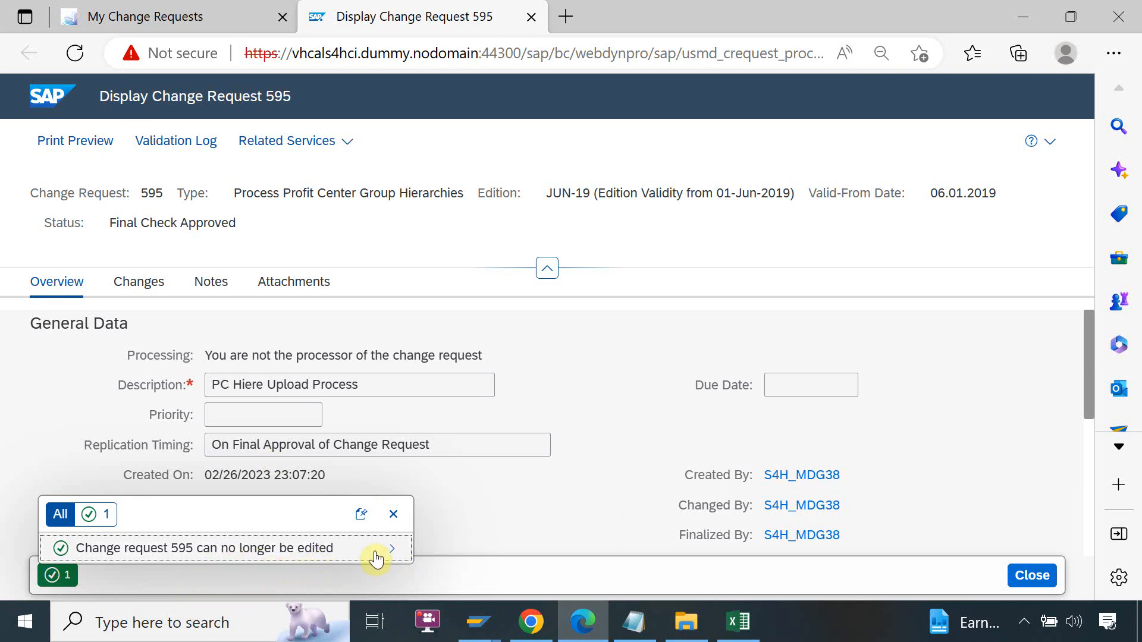
{"action": "left_click_drag", "start_coordinate": [1090, 377], "coordinate": [1066, 404]}
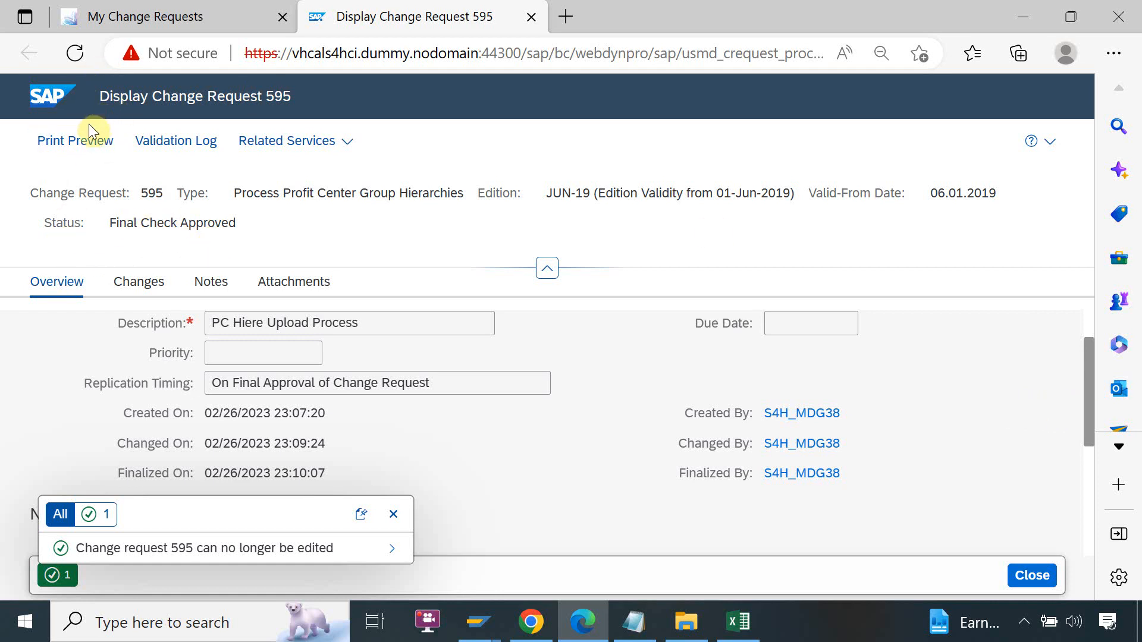
{"action": "left_click", "coordinate": [62, 97]}
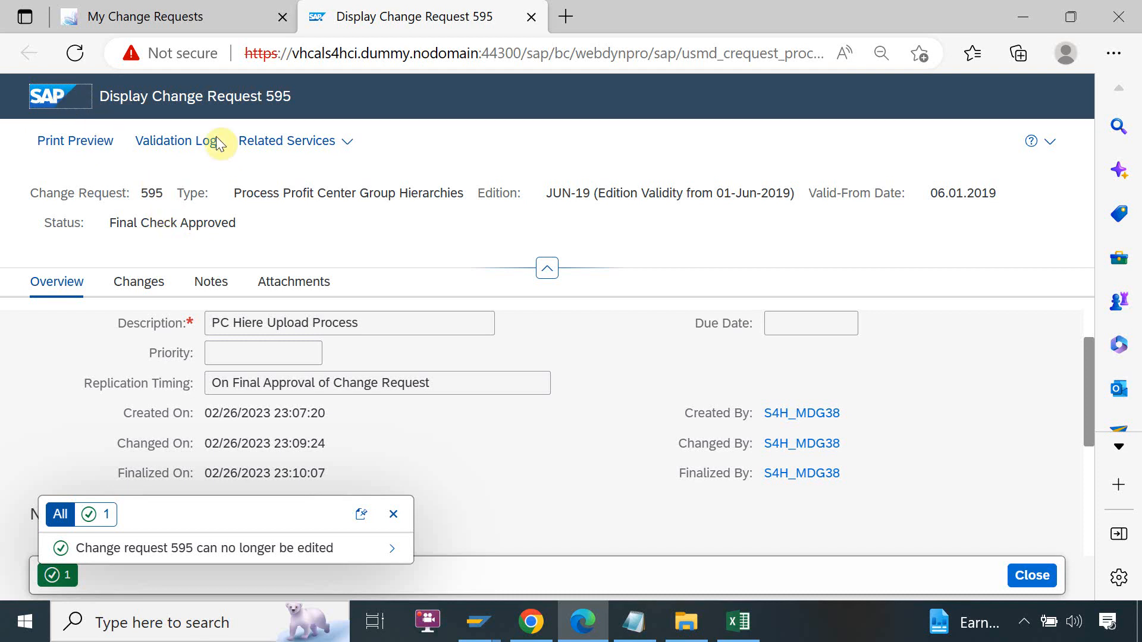
{"action": "left_click", "coordinate": [531, 17]}
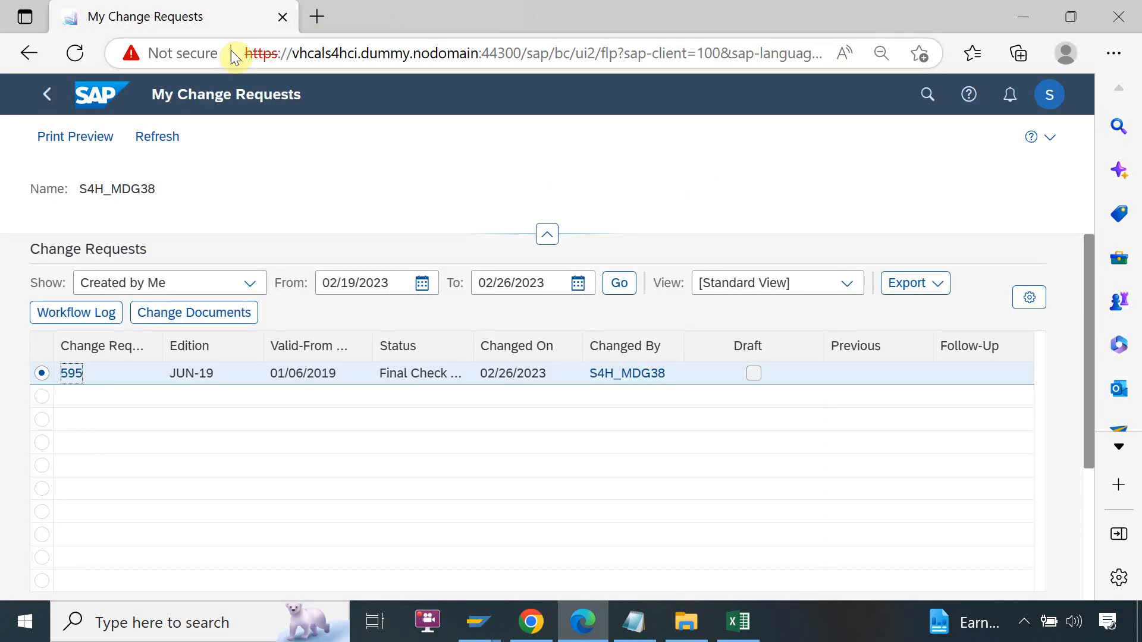
- Open Manage Profit Center Group Hierarchy under Profit Center and search for hierarchies in controlling area 0001
{"action": "left_click", "coordinate": [49, 94]}
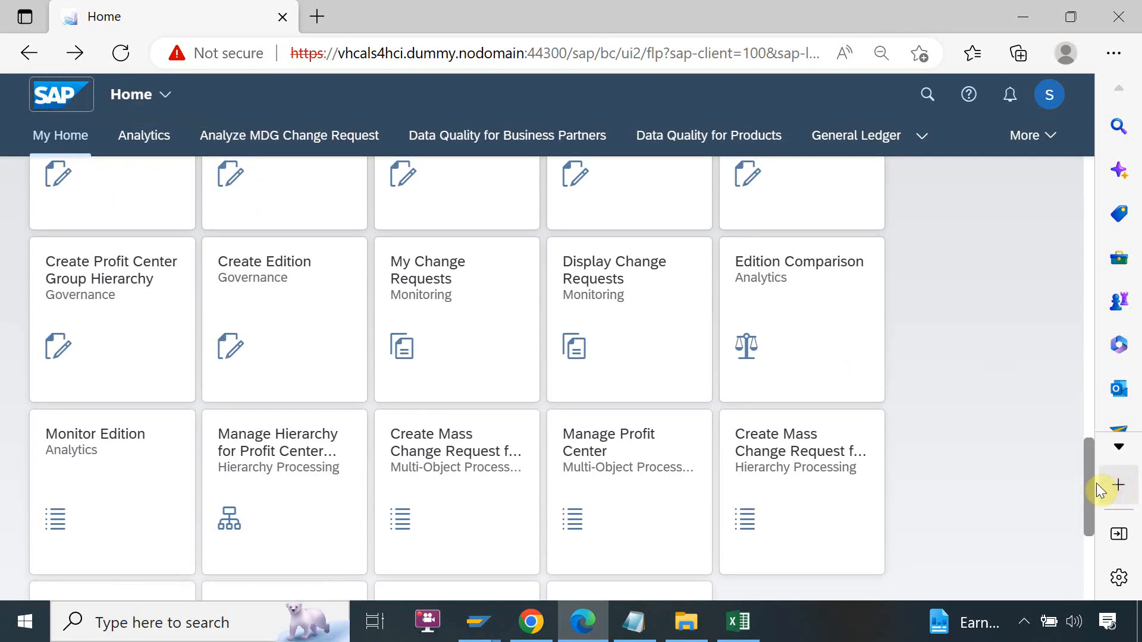
{"action": "left_click_drag", "start_coordinate": [1091, 490], "coordinate": [1098, 438]}
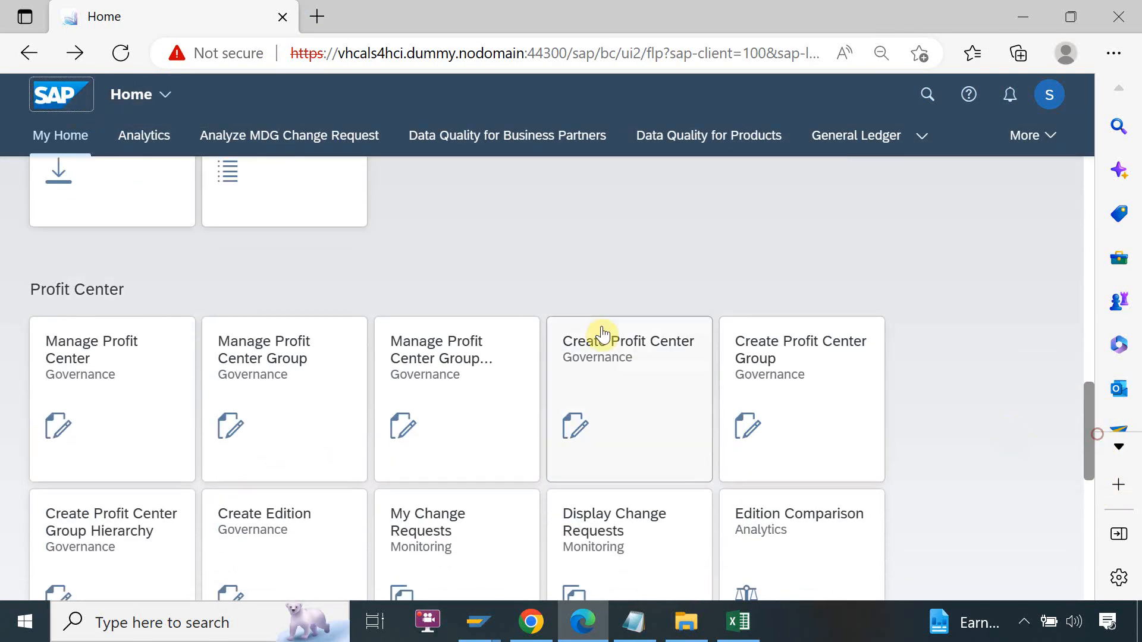
{"action": "left_click", "coordinate": [436, 365]}
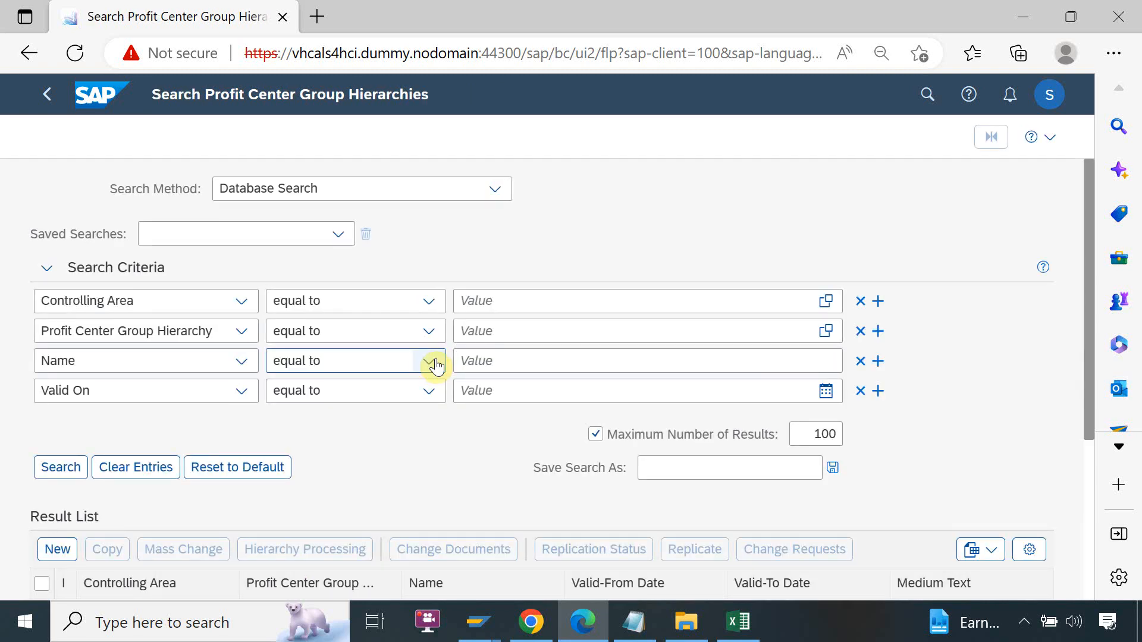
{"action": "left_click", "coordinate": [493, 302]}
{"action": "type", "text": "0001"}
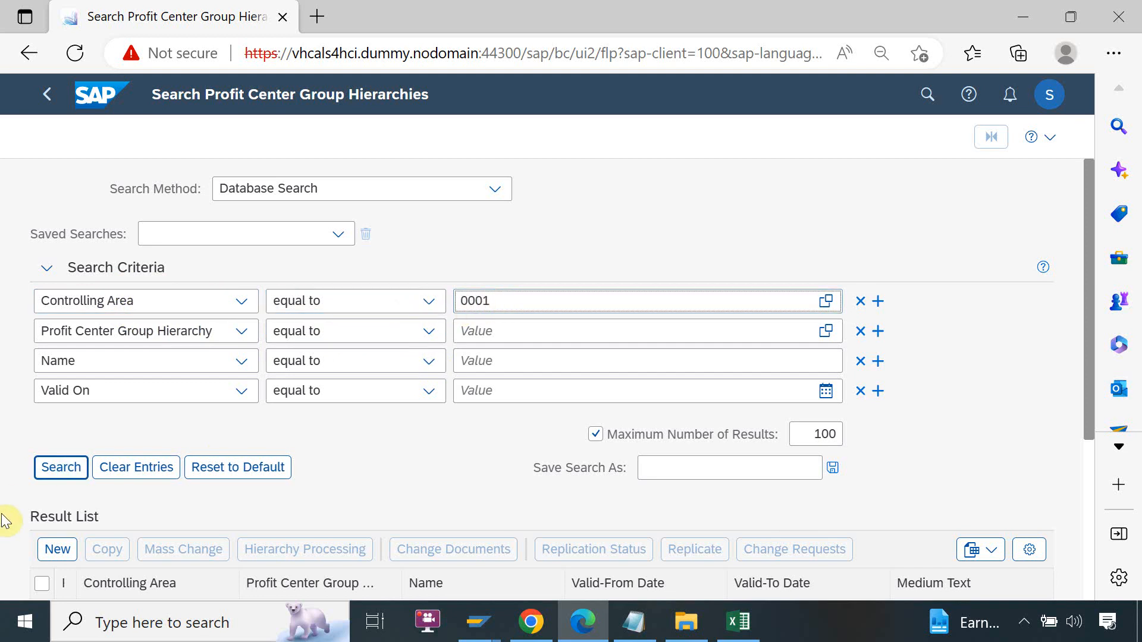
{"action": "left_click", "coordinate": [60, 467]}
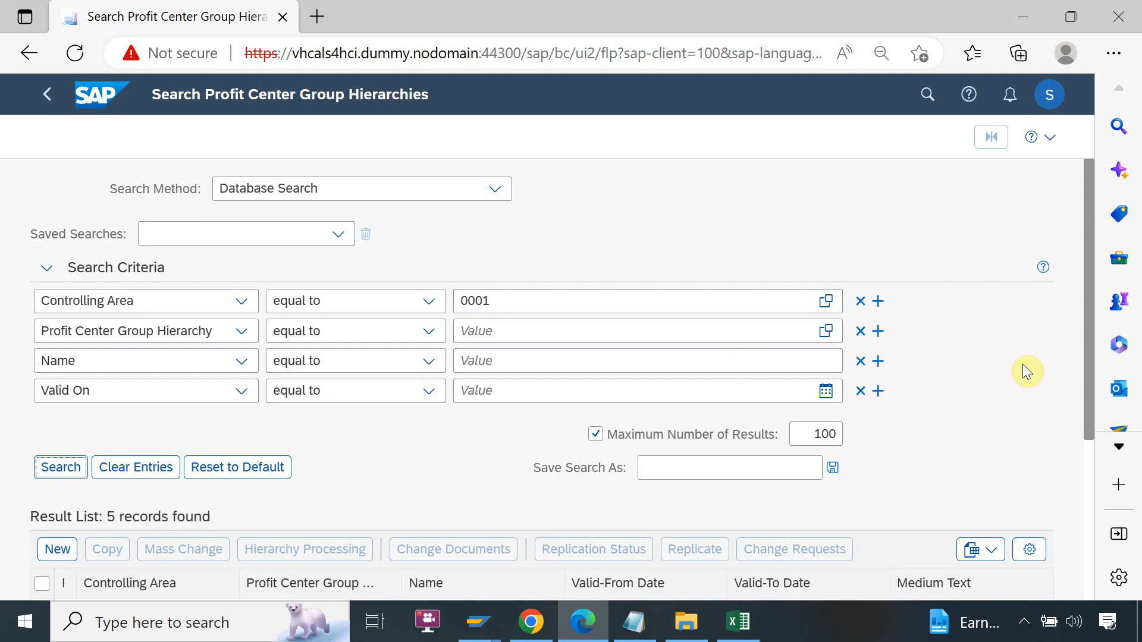
- Select the rows of hierarchies T01, T02 and T03 in the search results
{"action": "left_click_drag", "start_coordinate": [1089, 353], "coordinate": [1077, 524]}
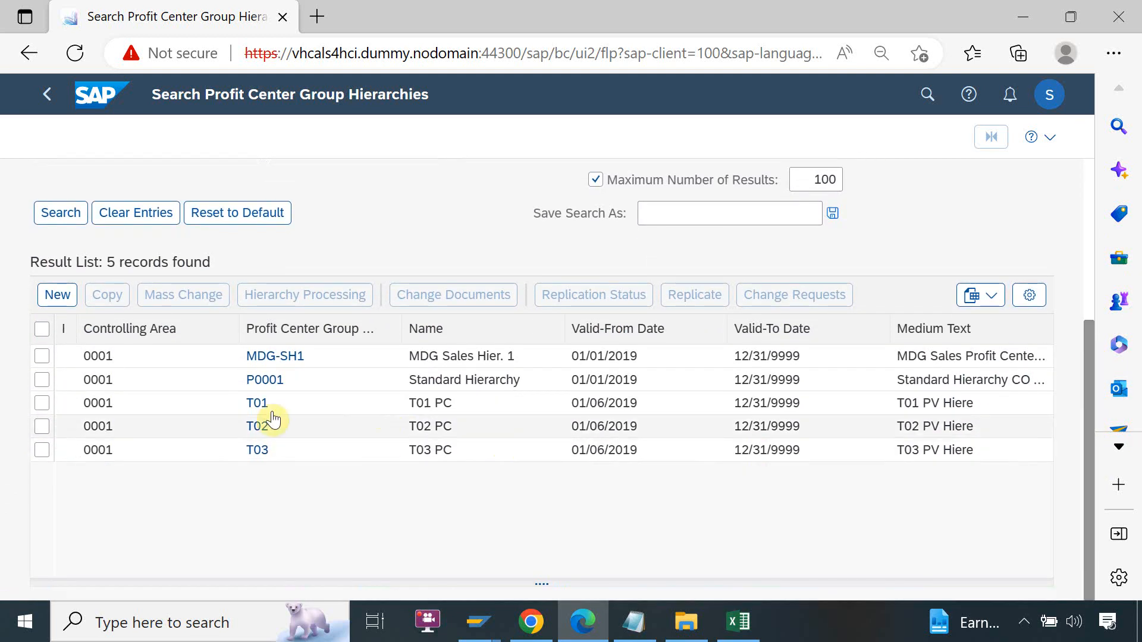
{"action": "left_click", "coordinate": [41, 408]}
{"action": "left_click", "coordinate": [42, 427]}
{"action": "left_click", "coordinate": [41, 451]}
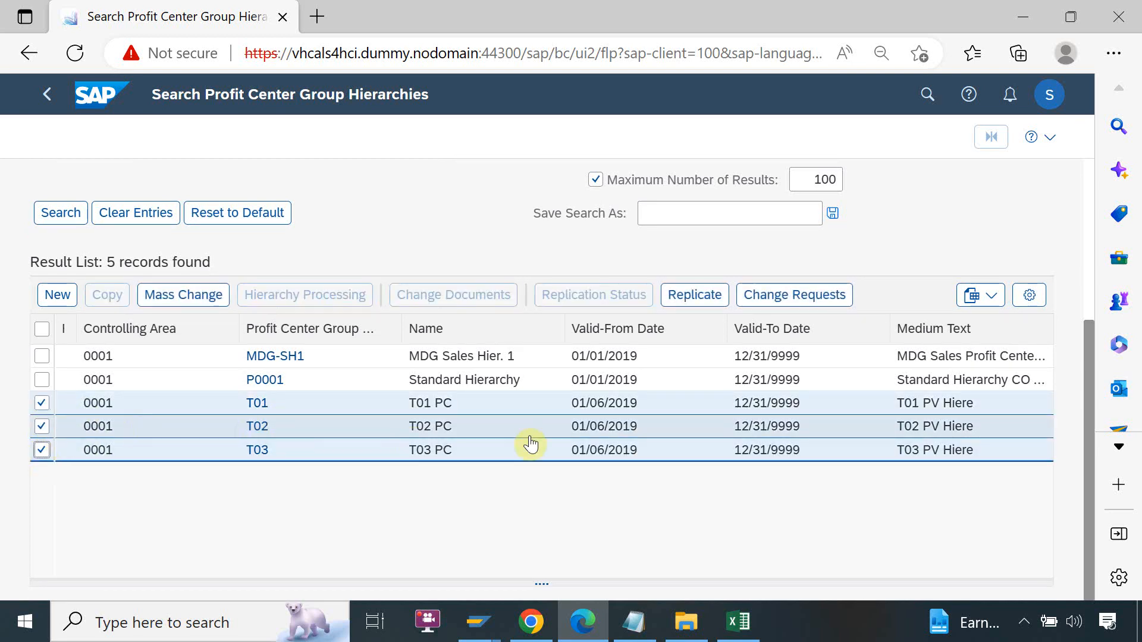